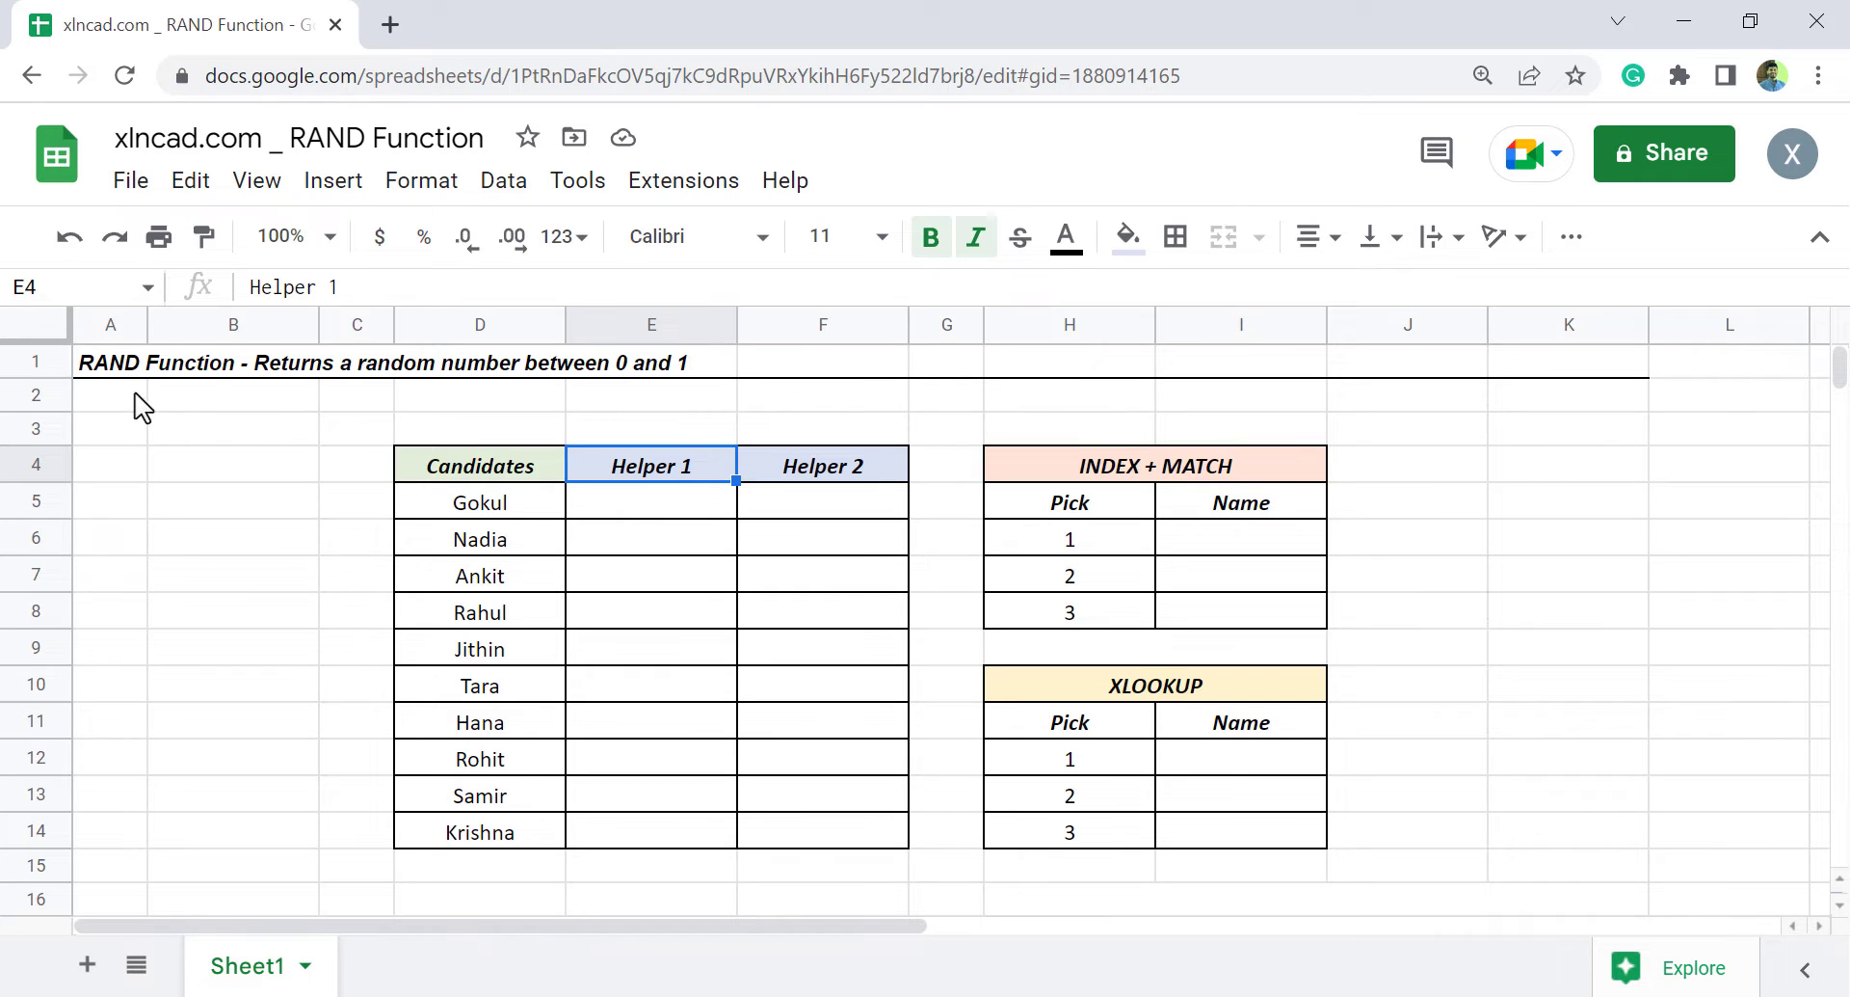
# - Enter =RAND() in B5 and fill it down to B11
pyautogui.click(302, 486)
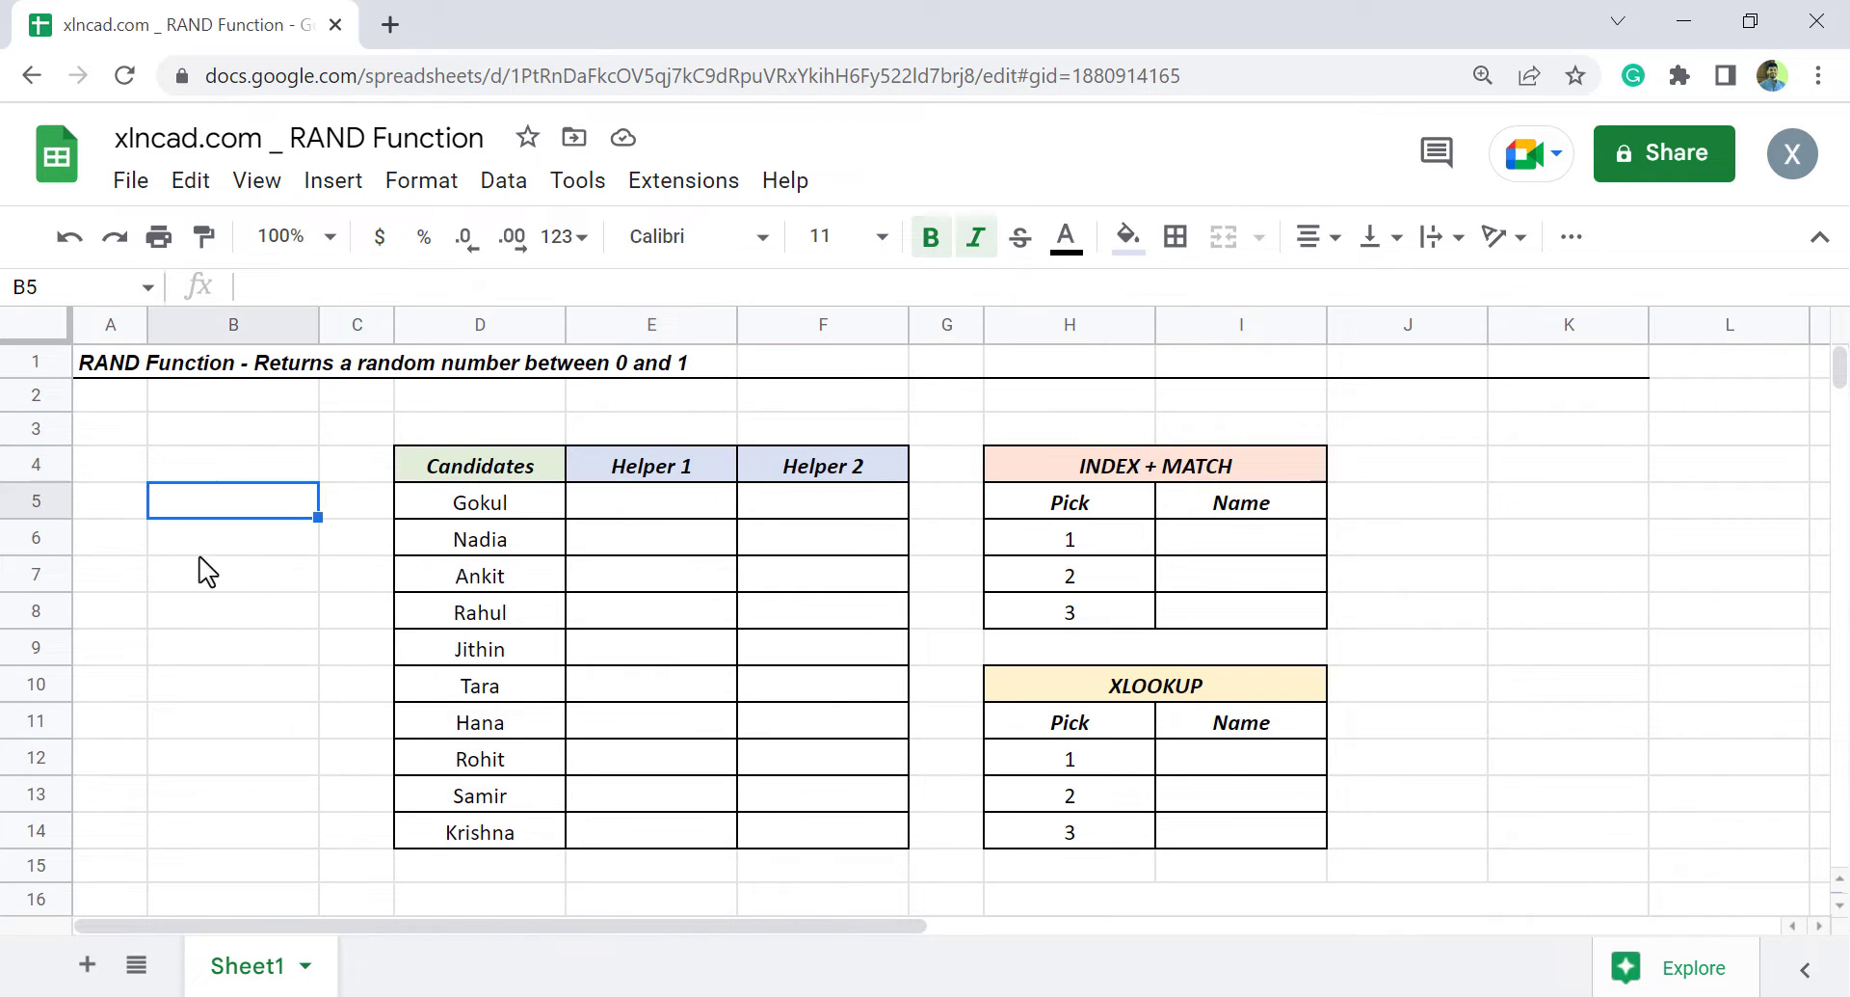
pyautogui.write('=RAN')
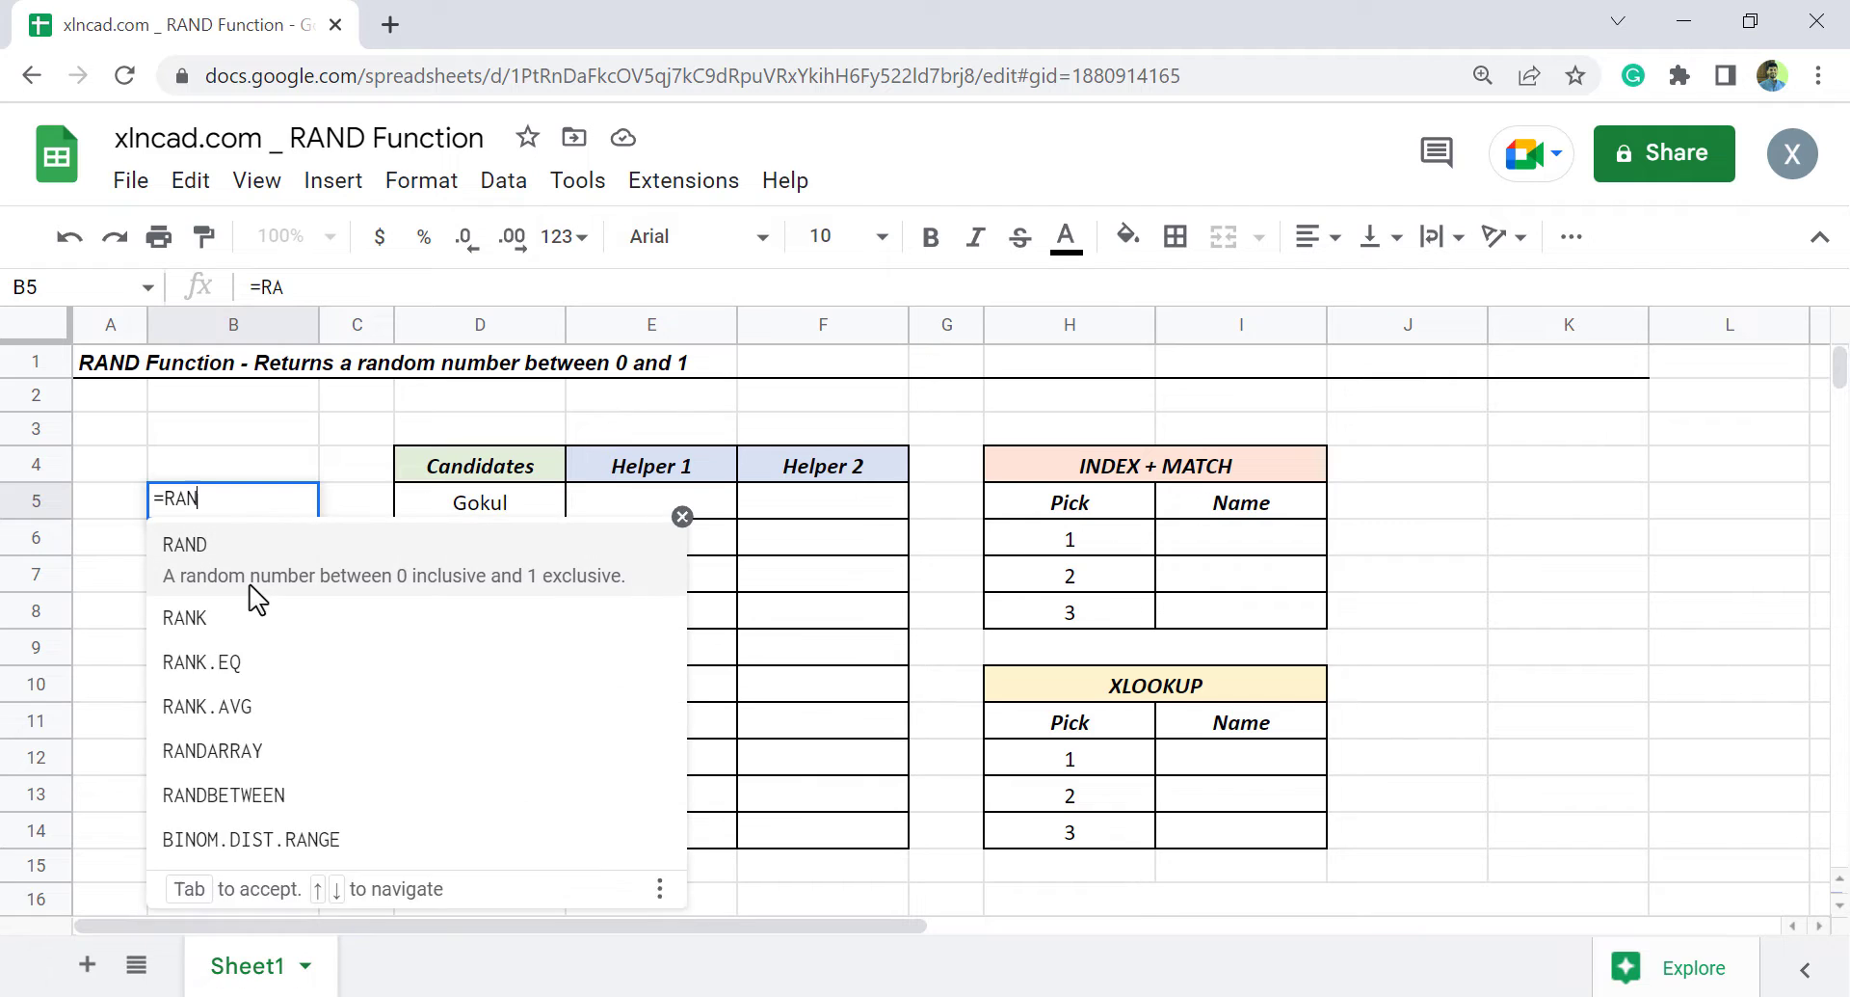
pyautogui.write('D(')
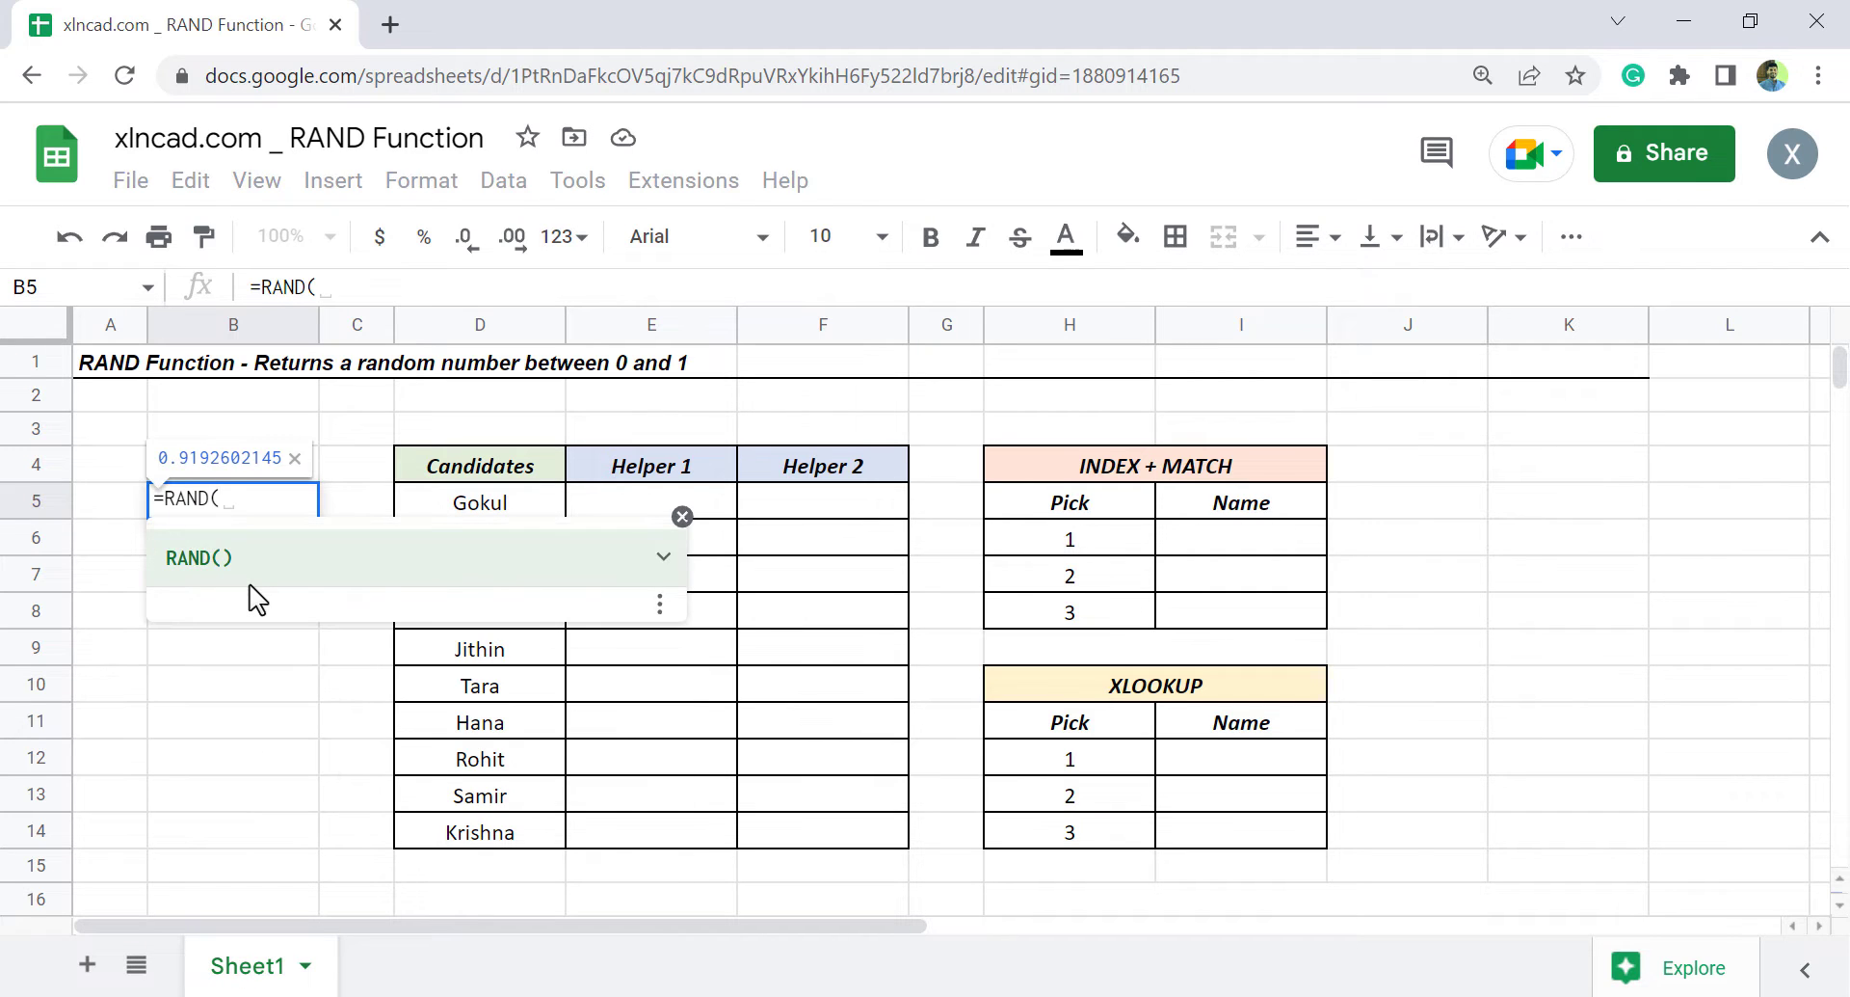
pyautogui.write(')')
pyautogui.press('Return')
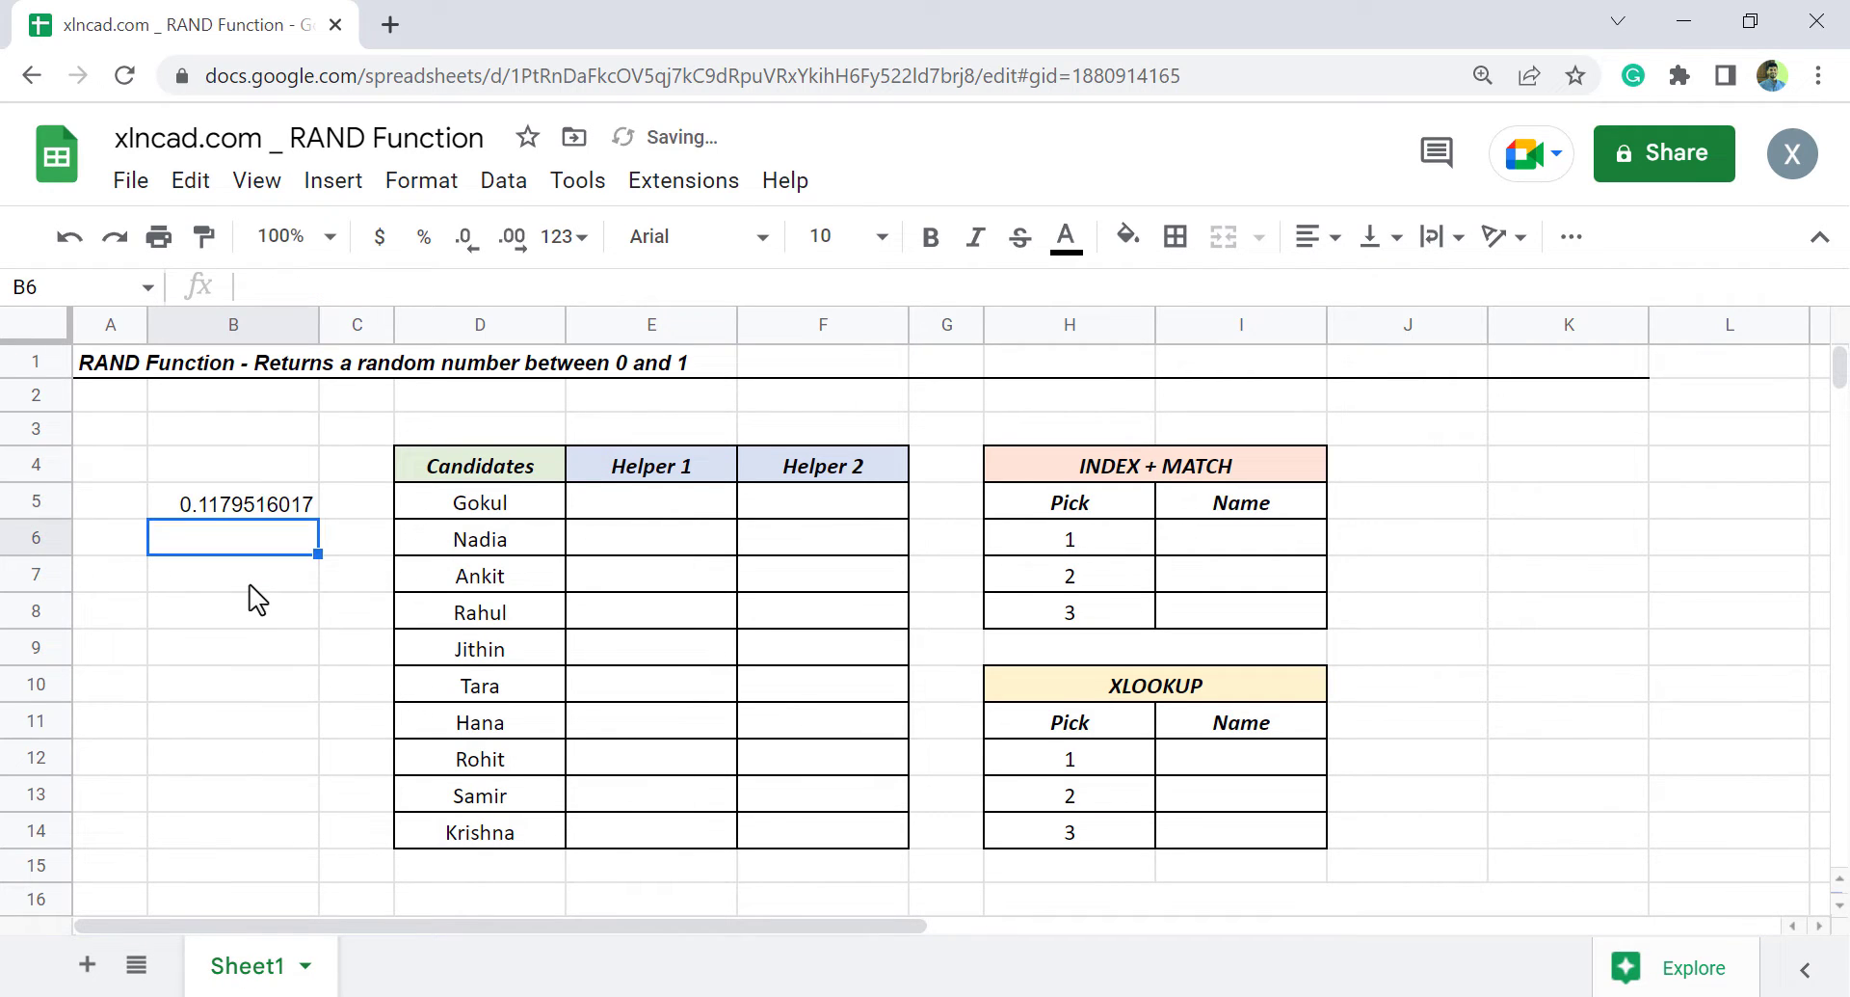
pyautogui.click(243, 509)
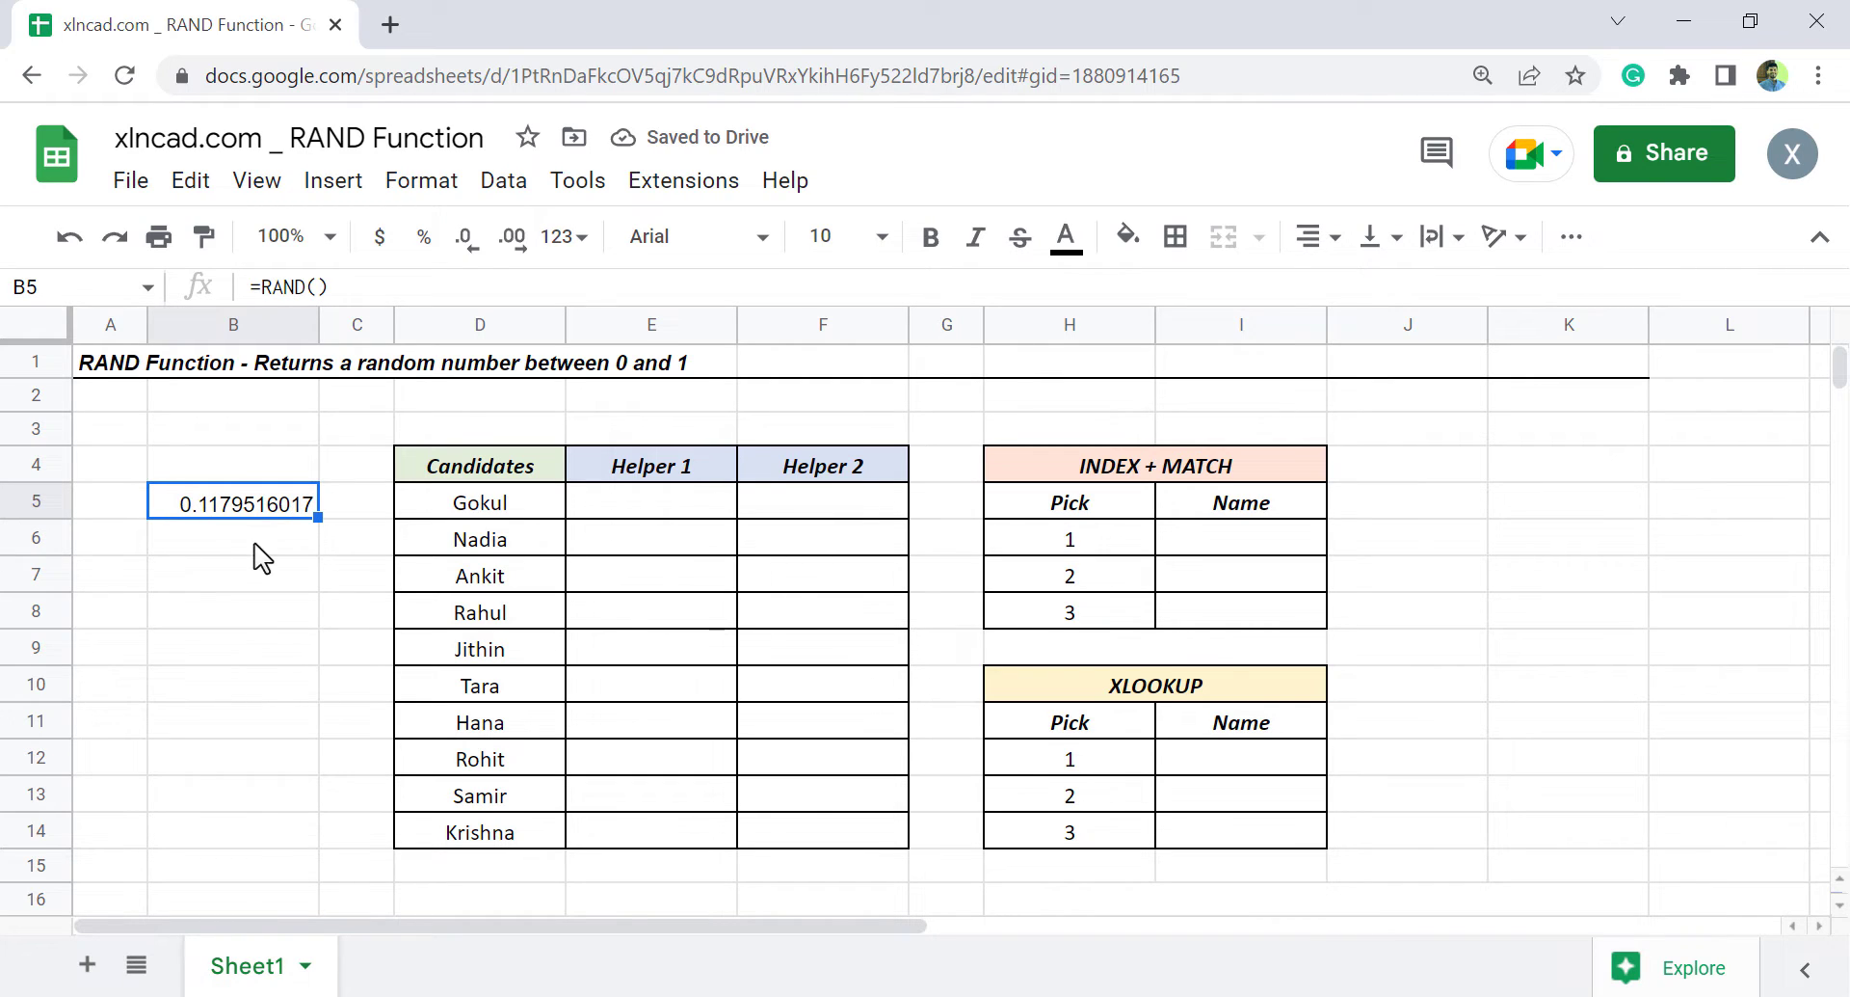
pyautogui.moveTo(319, 521); pyautogui.dragTo(322, 736)
# - Inspect the copied RAND formulas and random values in B6 through B10
pyautogui.click(257, 545)
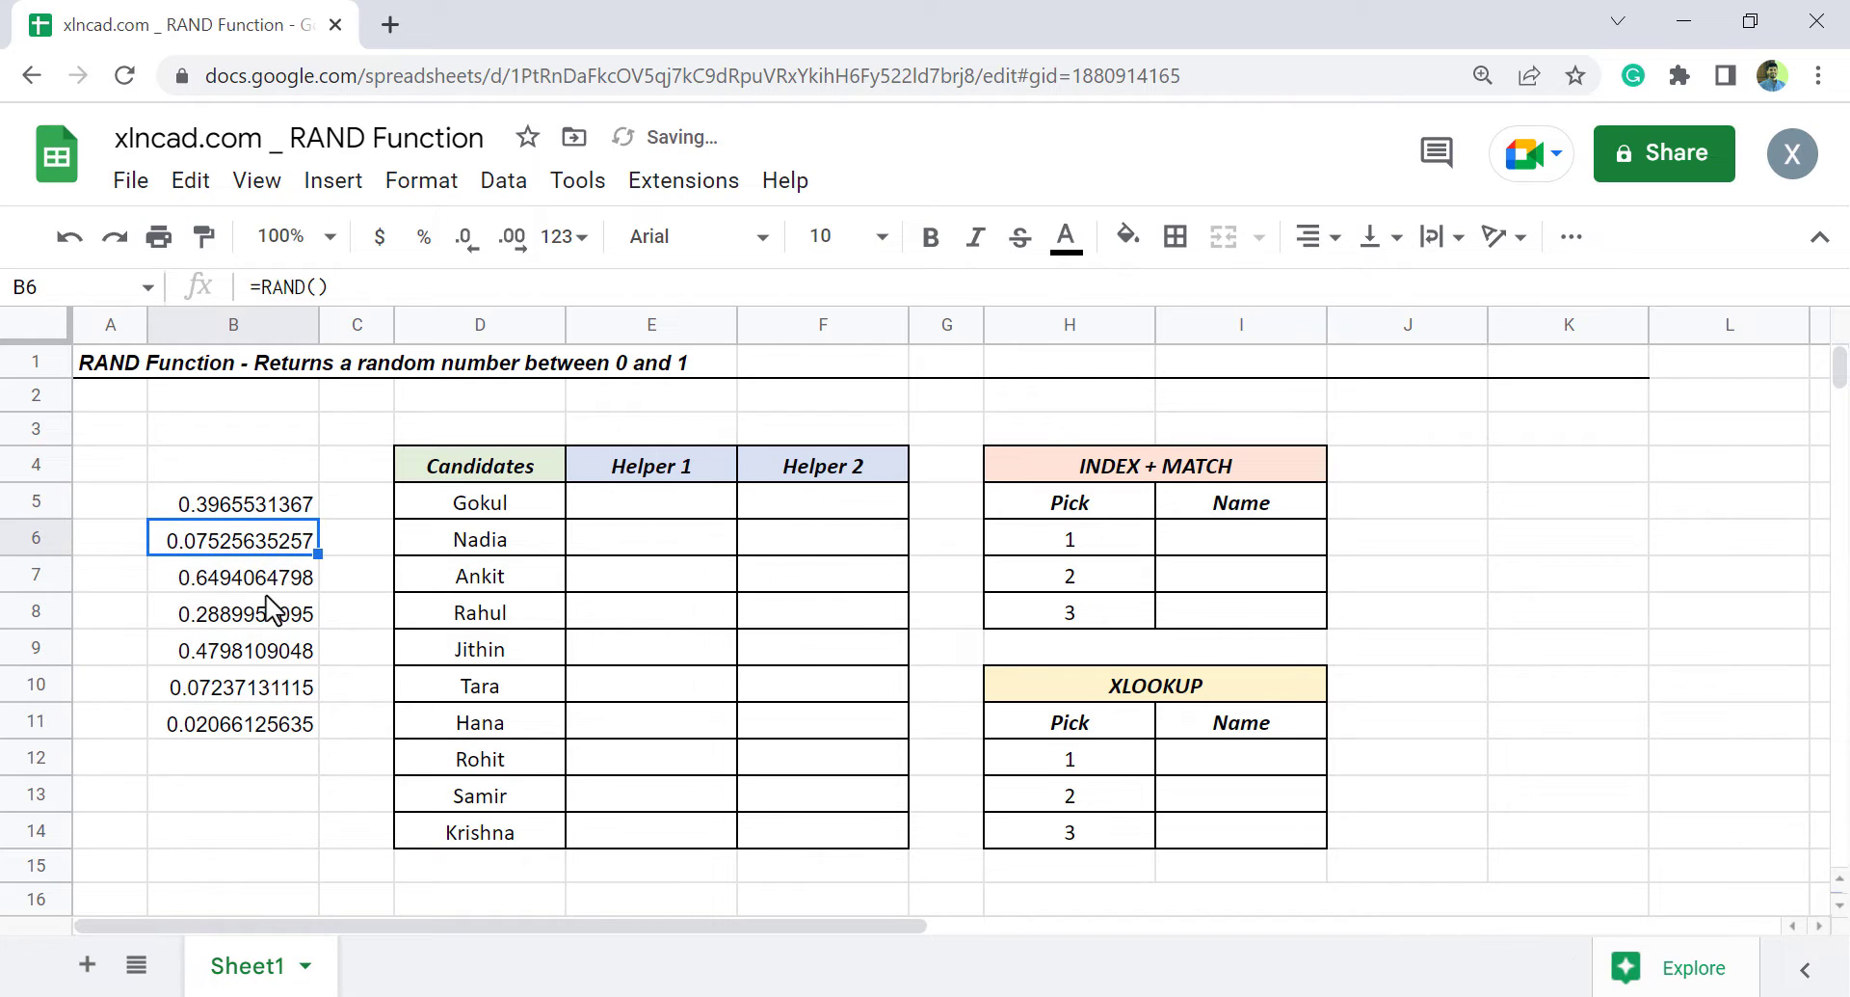
pyautogui.click(258, 580)
pyautogui.click(259, 617)
pyautogui.click(256, 654)
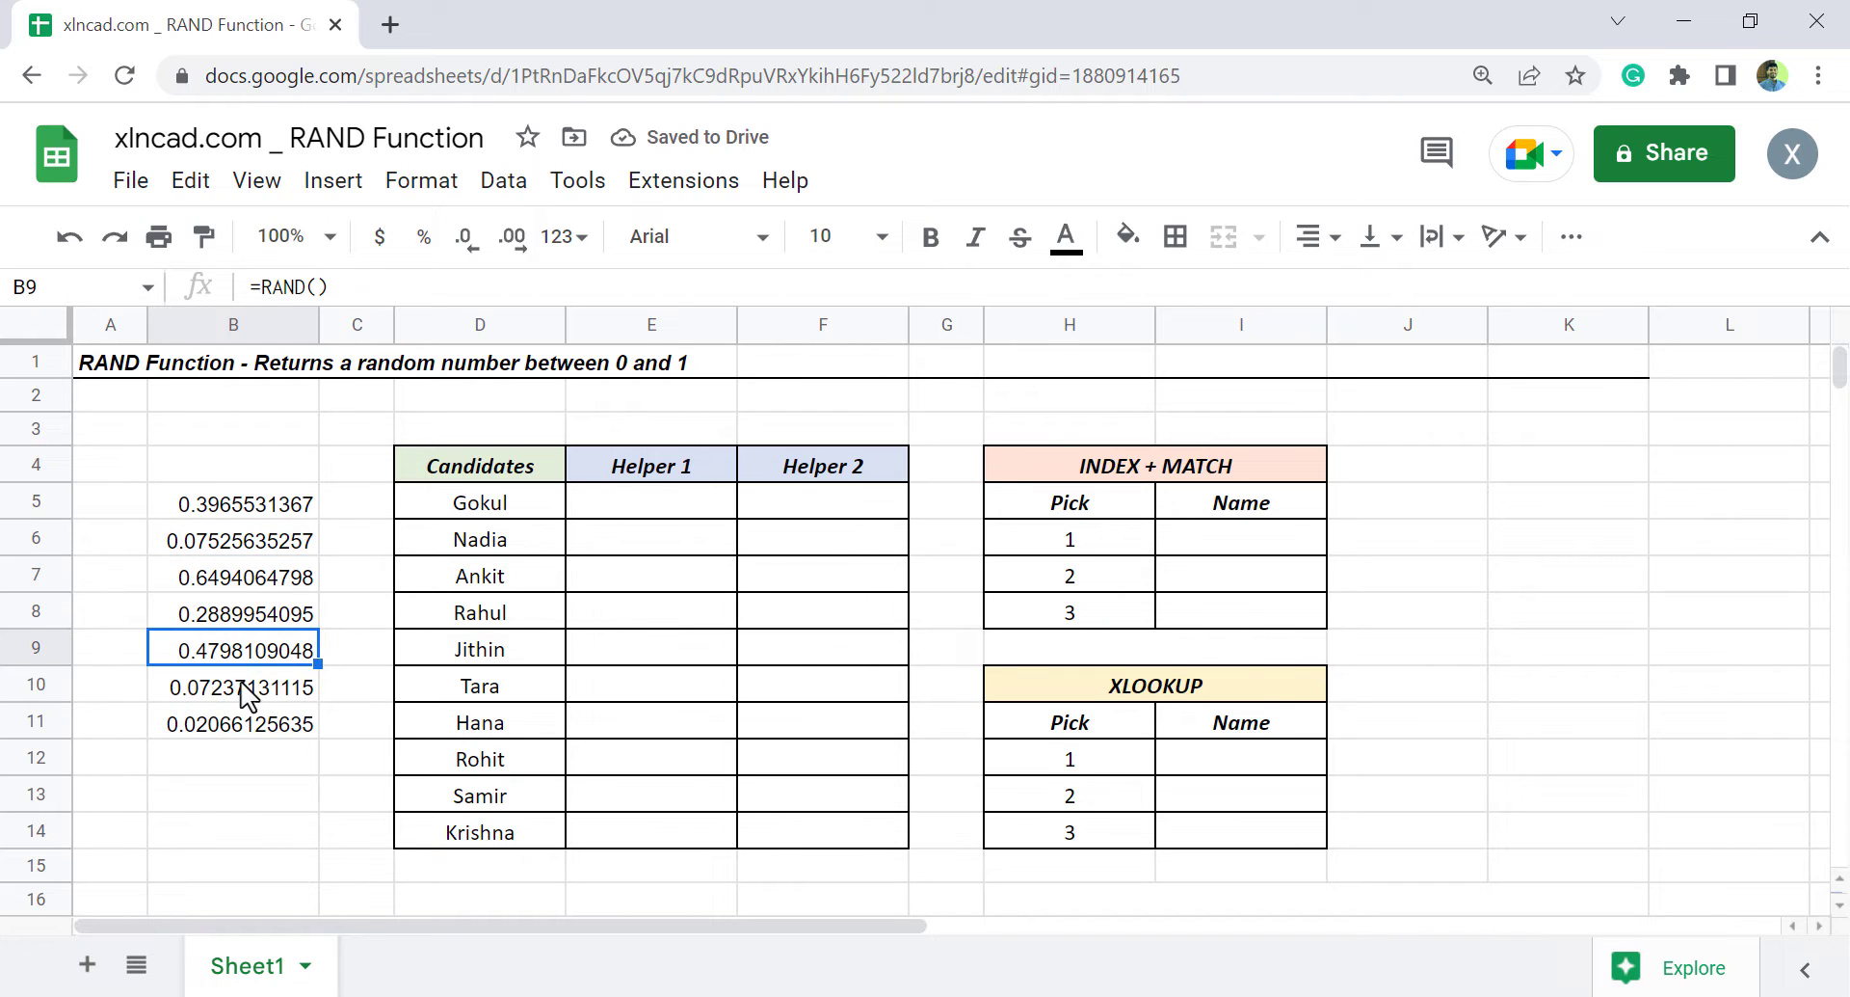
pyautogui.click(249, 690)
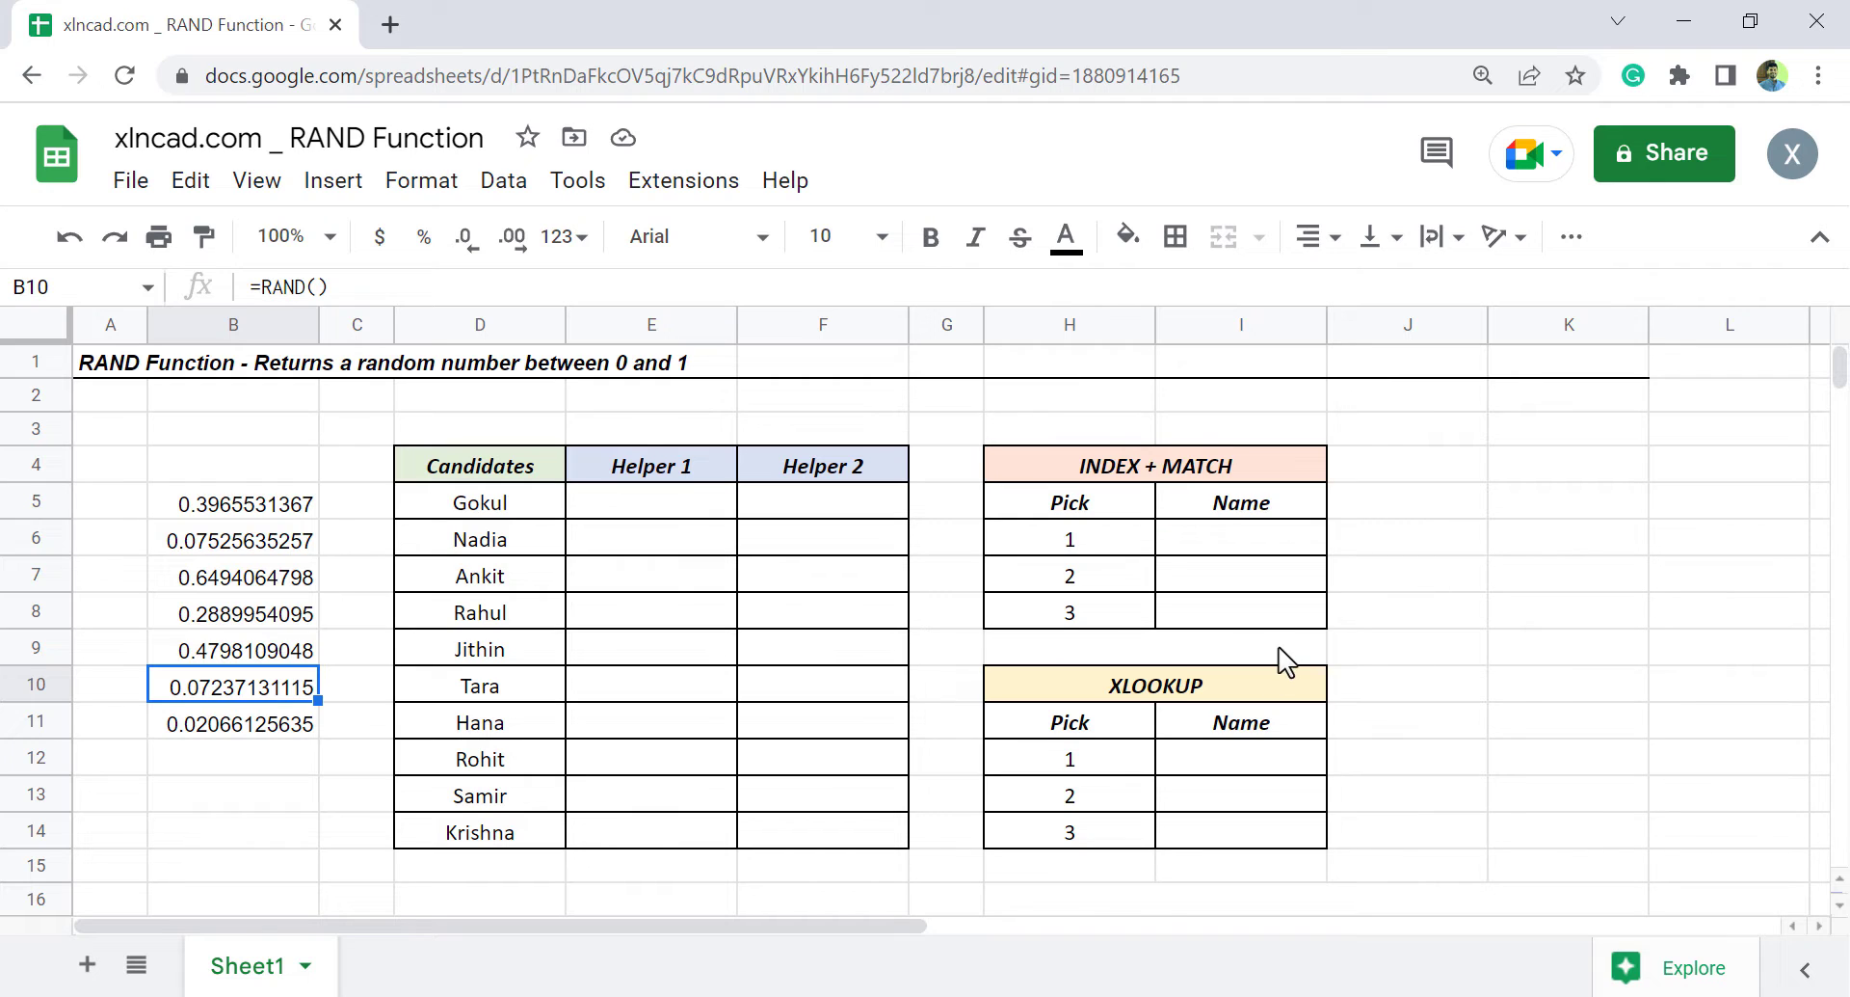
pyautogui.click(278, 588)
pyautogui.click(279, 652)
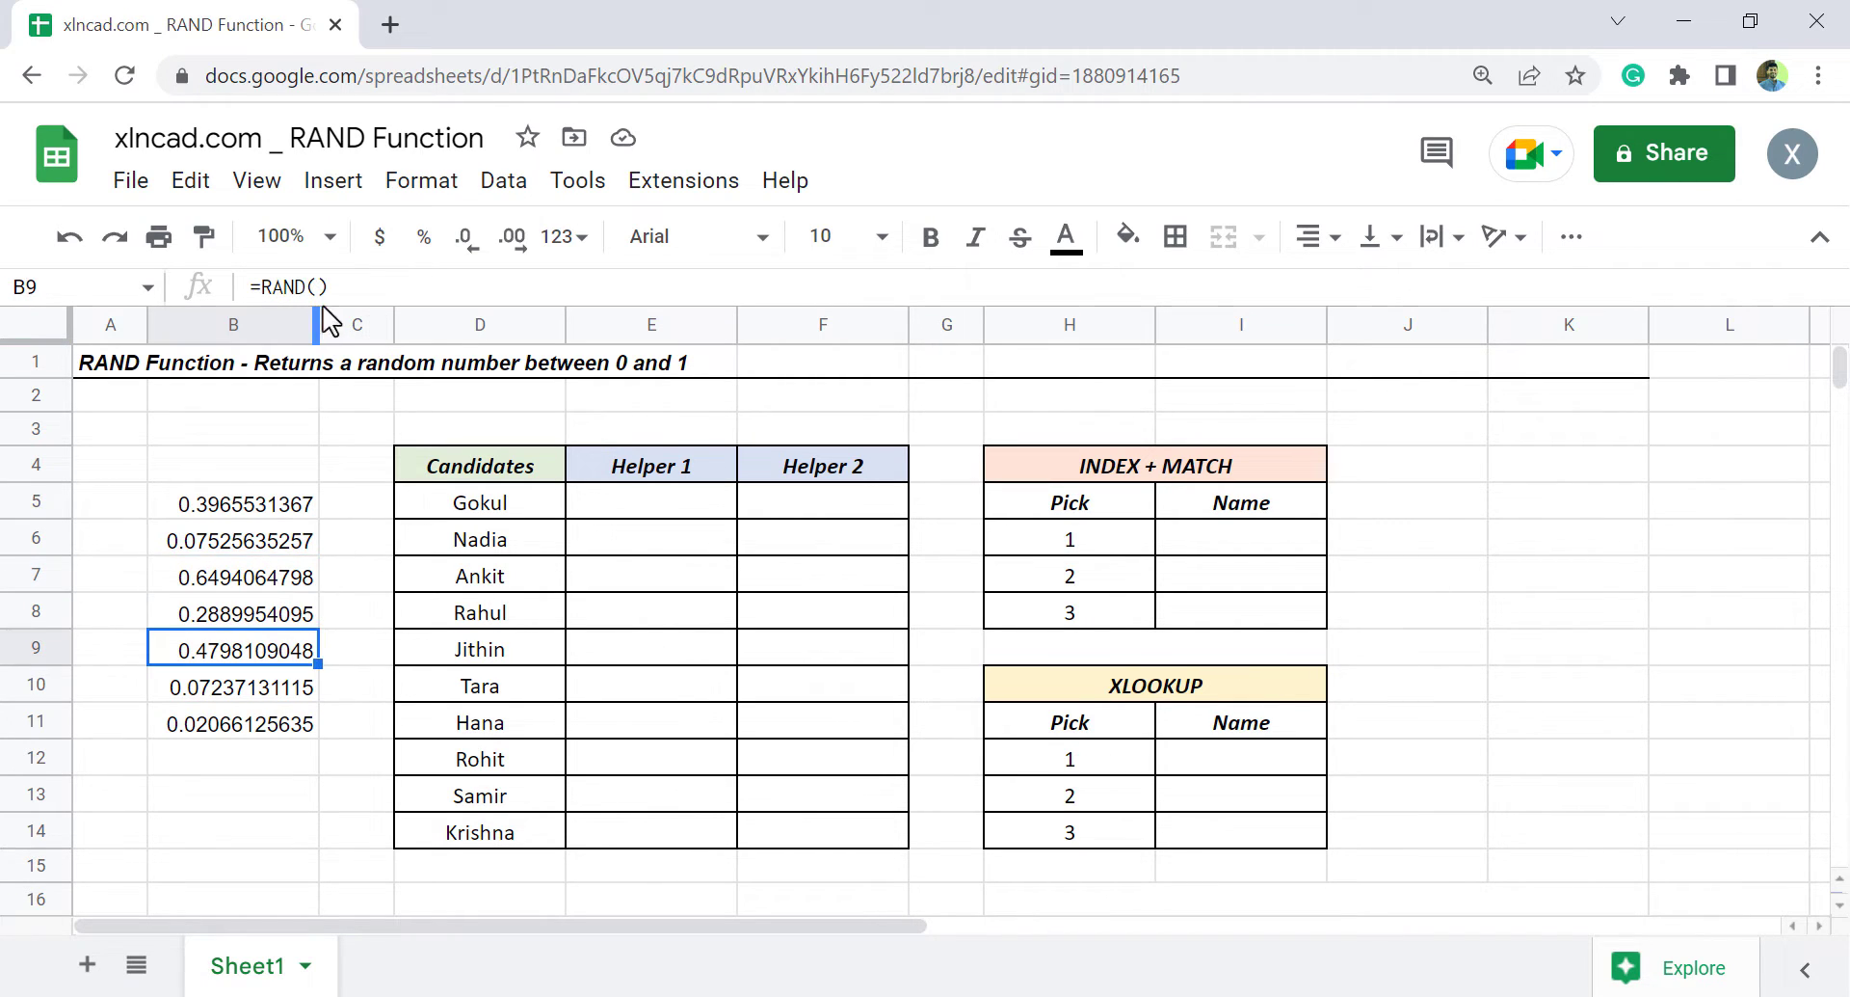
# - Enter test values 12 in K4 and XYZ in B14 to trigger recalculation
pyautogui.click(1535, 474)
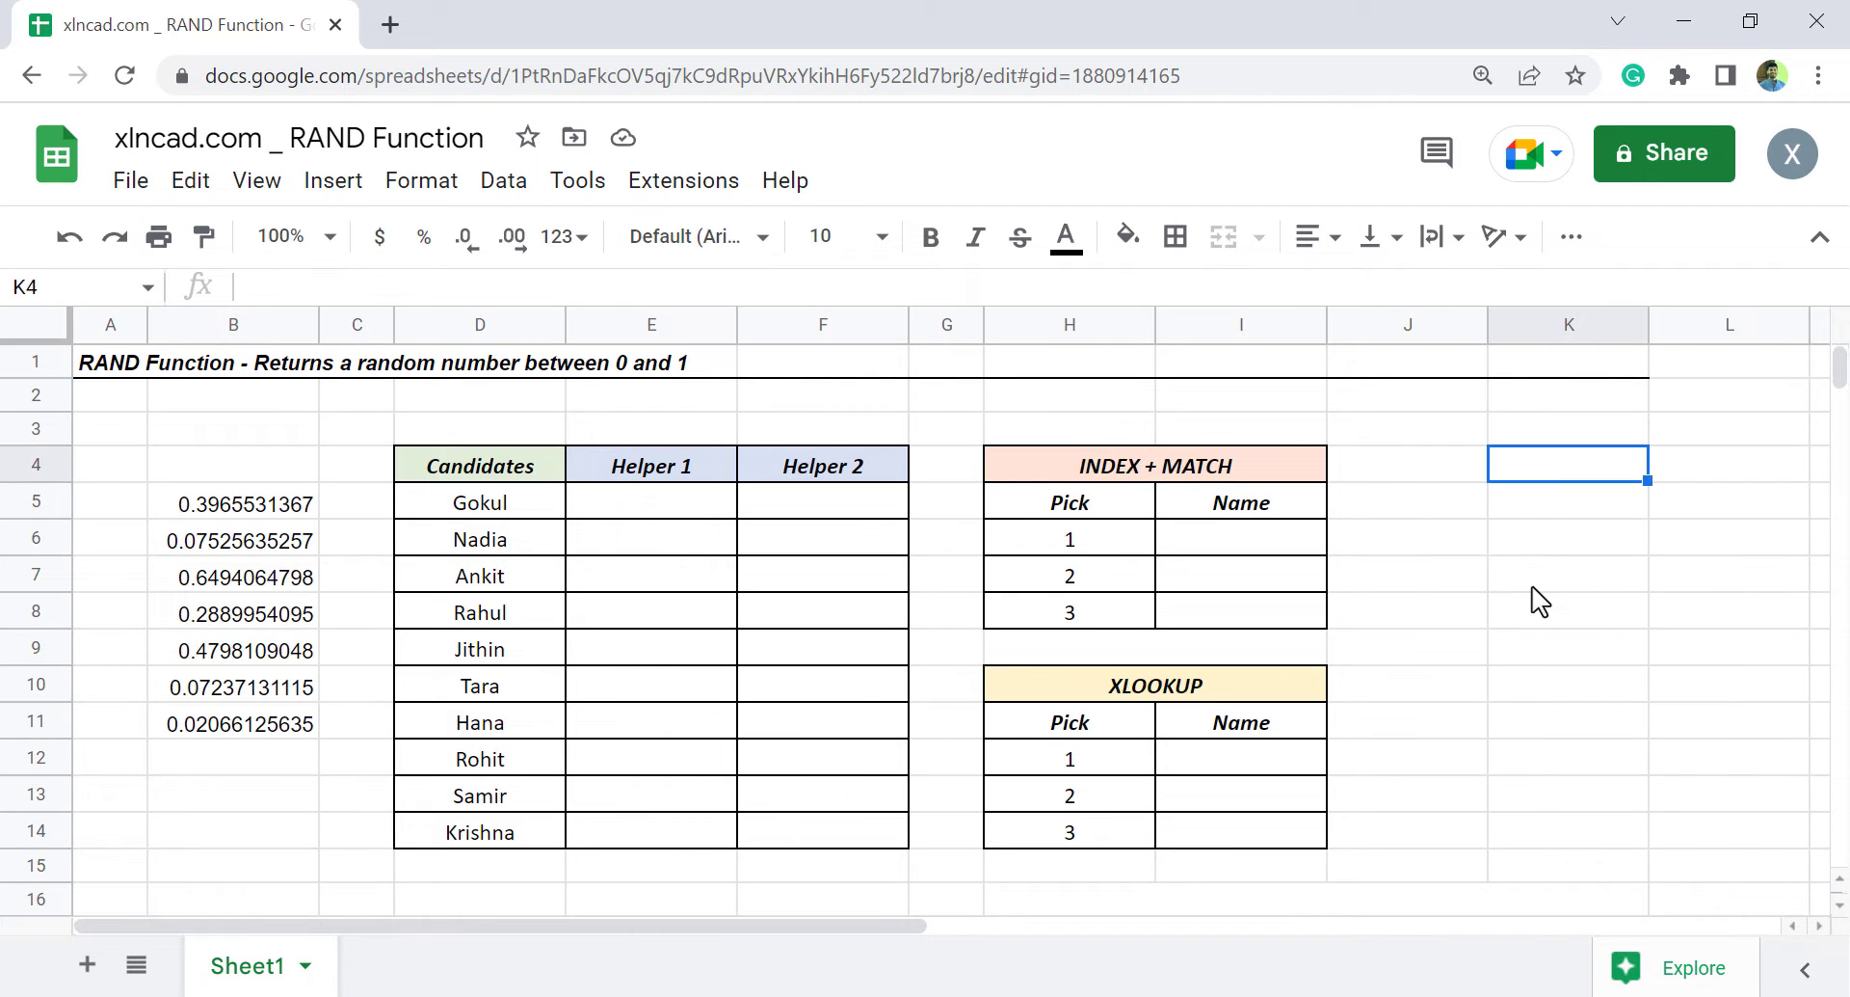
pyautogui.write('12')
pyautogui.press('Return')
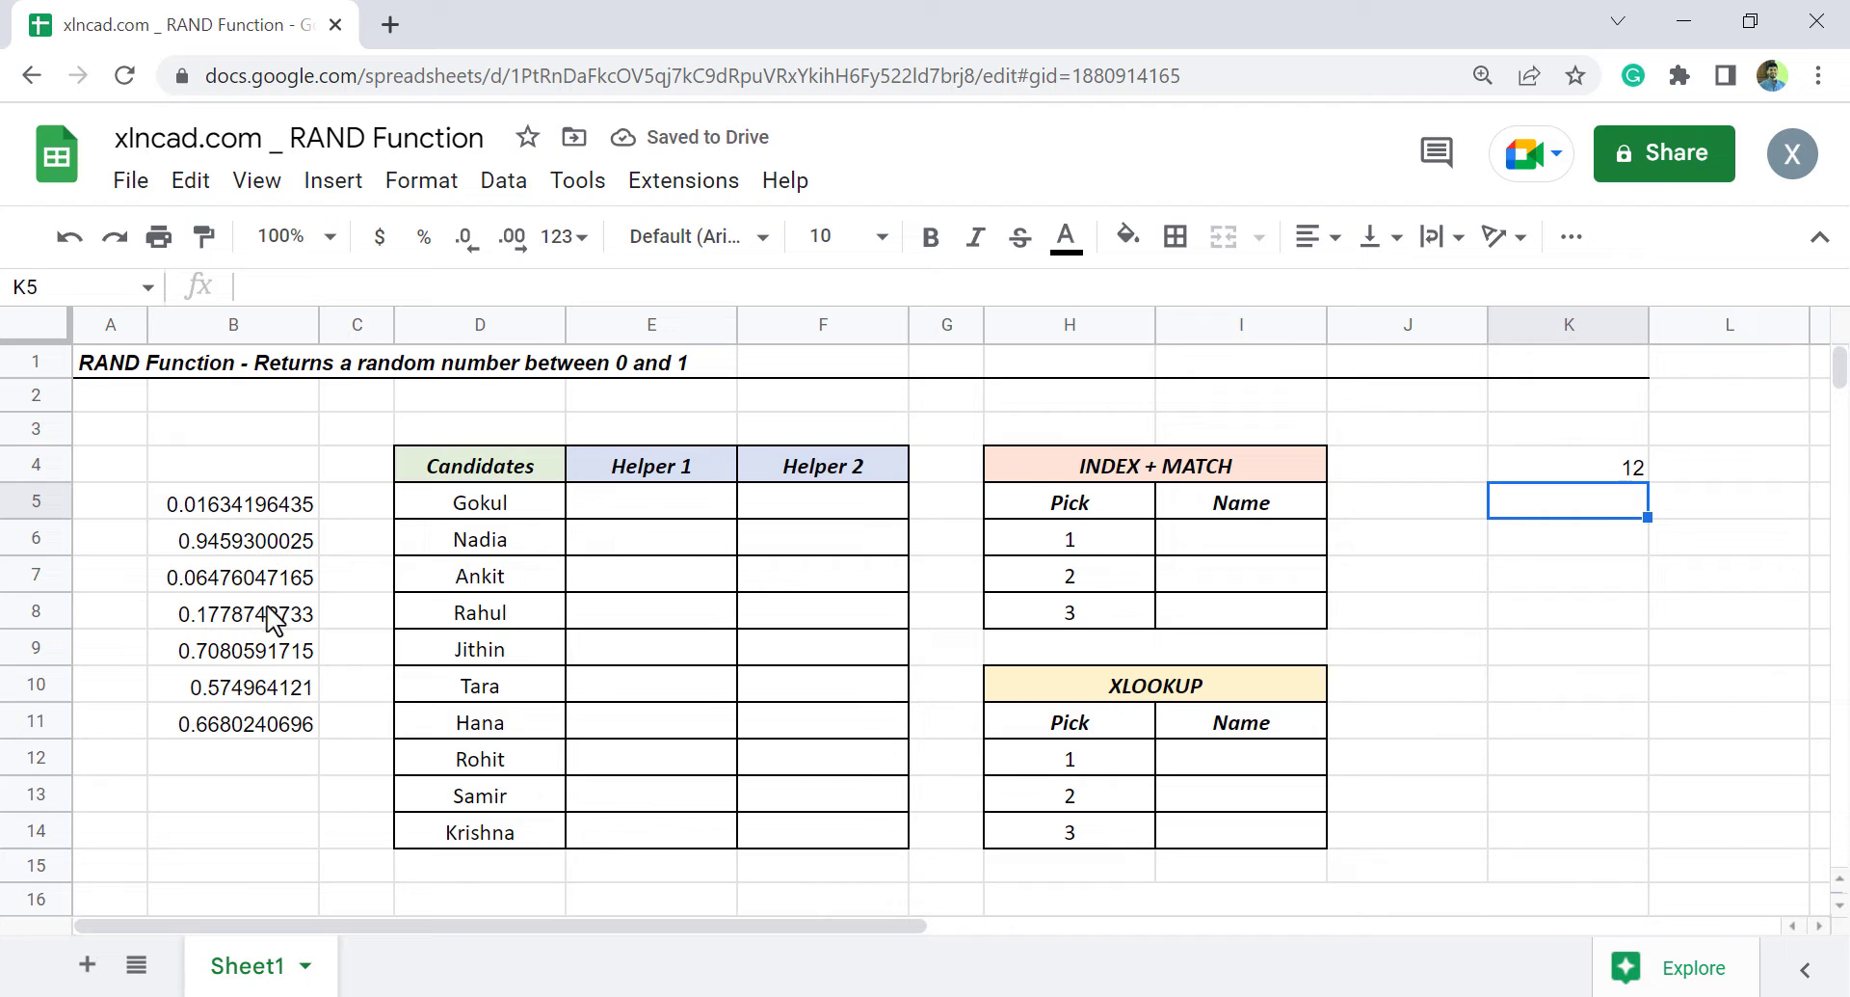
pyautogui.click(235, 832)
pyautogui.write('XYZ')
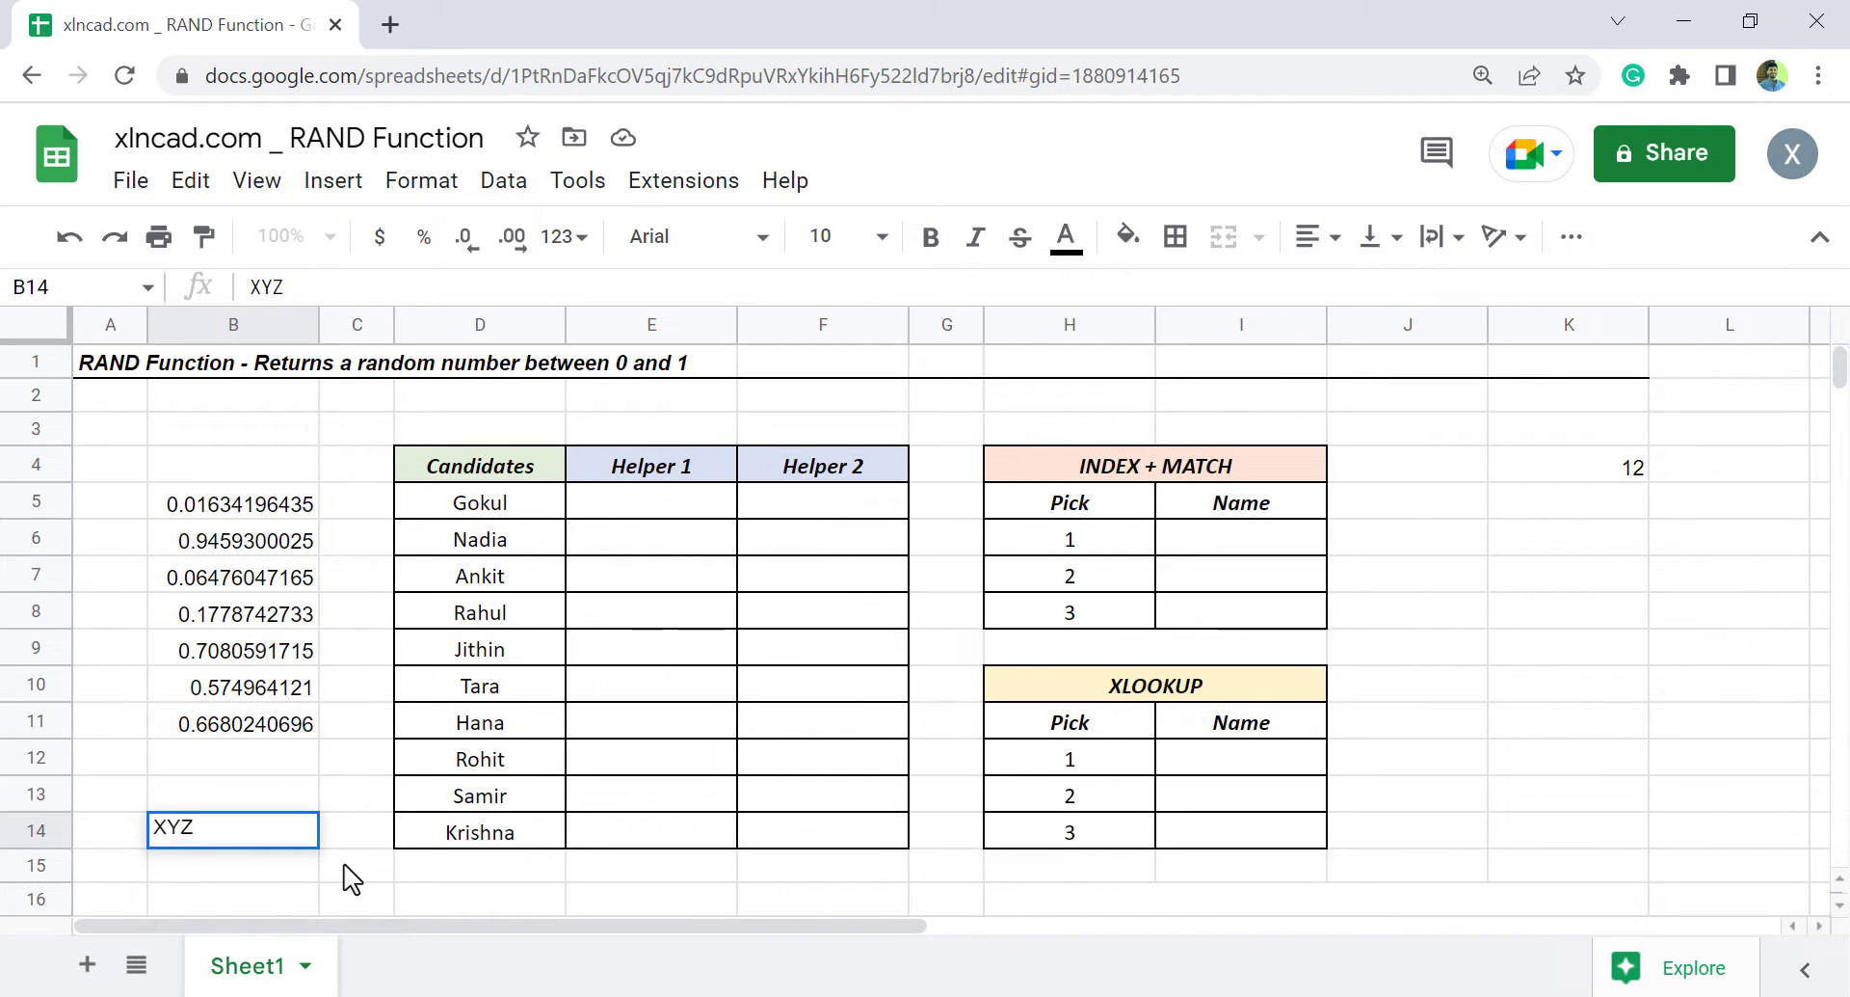
pyautogui.press('Return')
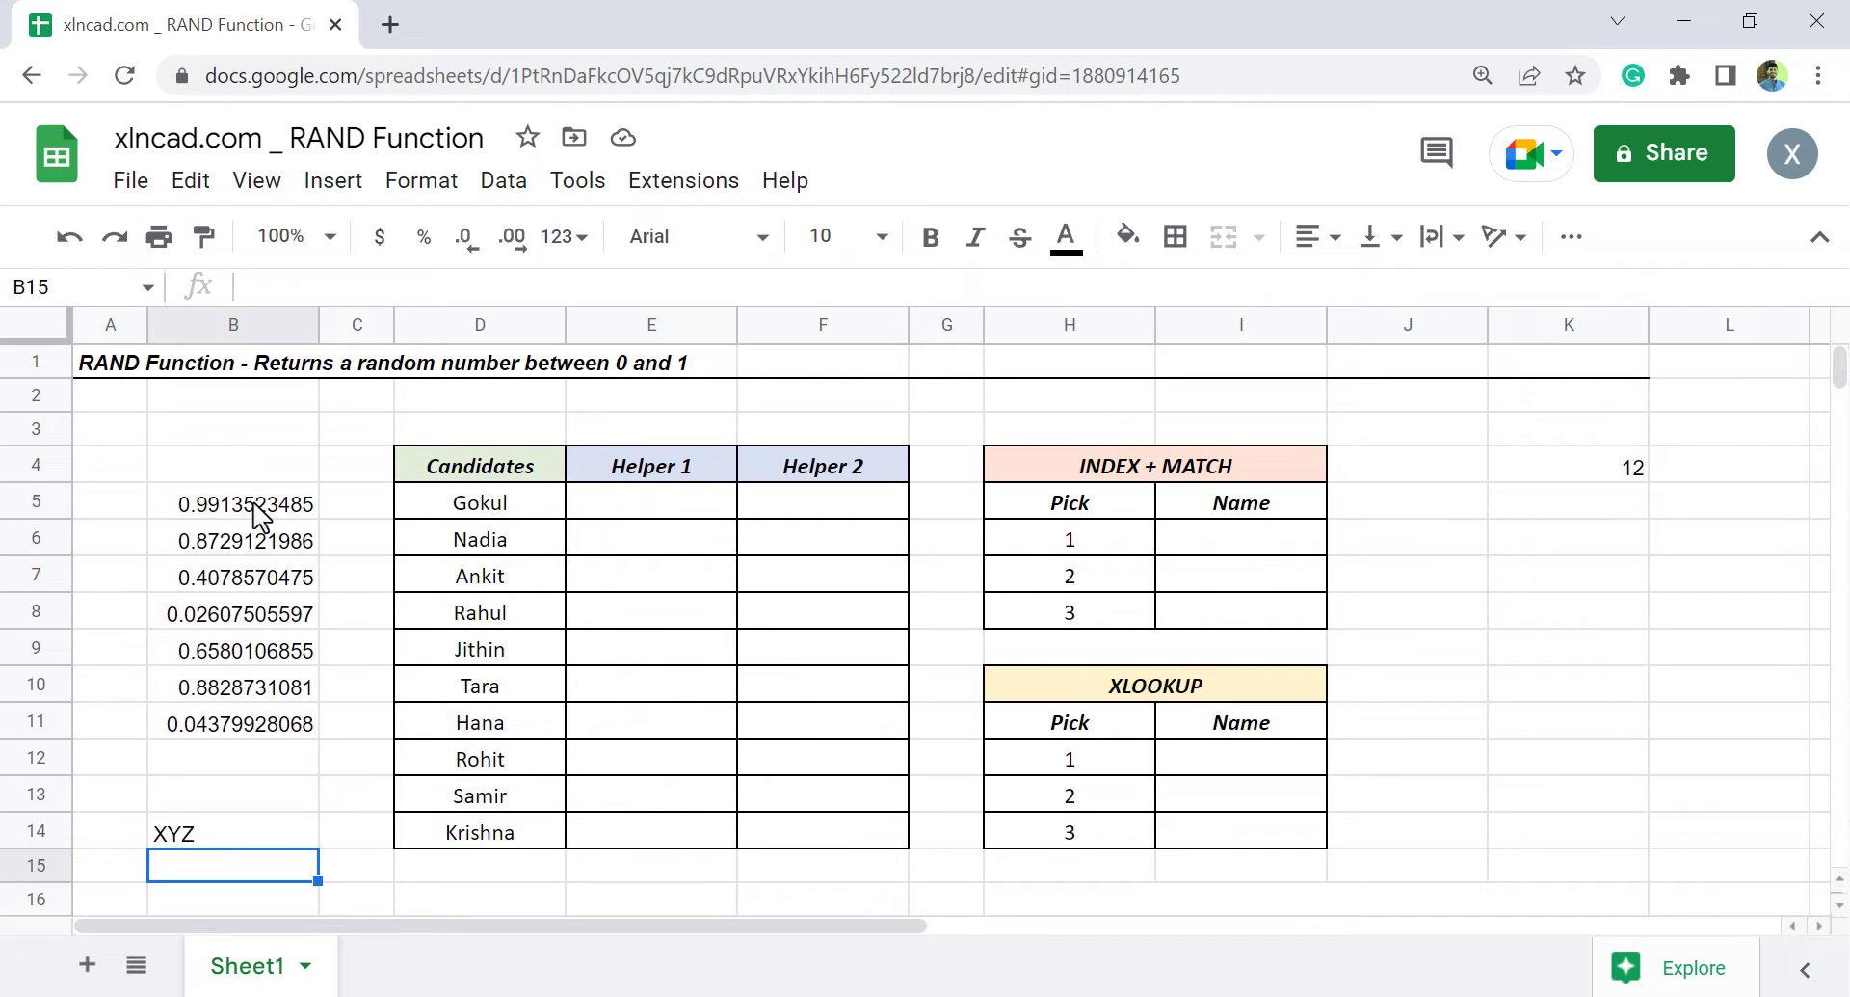
# - Delete the contents of B5:B14 and the test value in K4
pyautogui.moveTo(256, 506); pyautogui.dragTo(267, 836)
pyautogui.press('Delete')
pyautogui.click(1595, 480)
pyautogui.press('Delete')
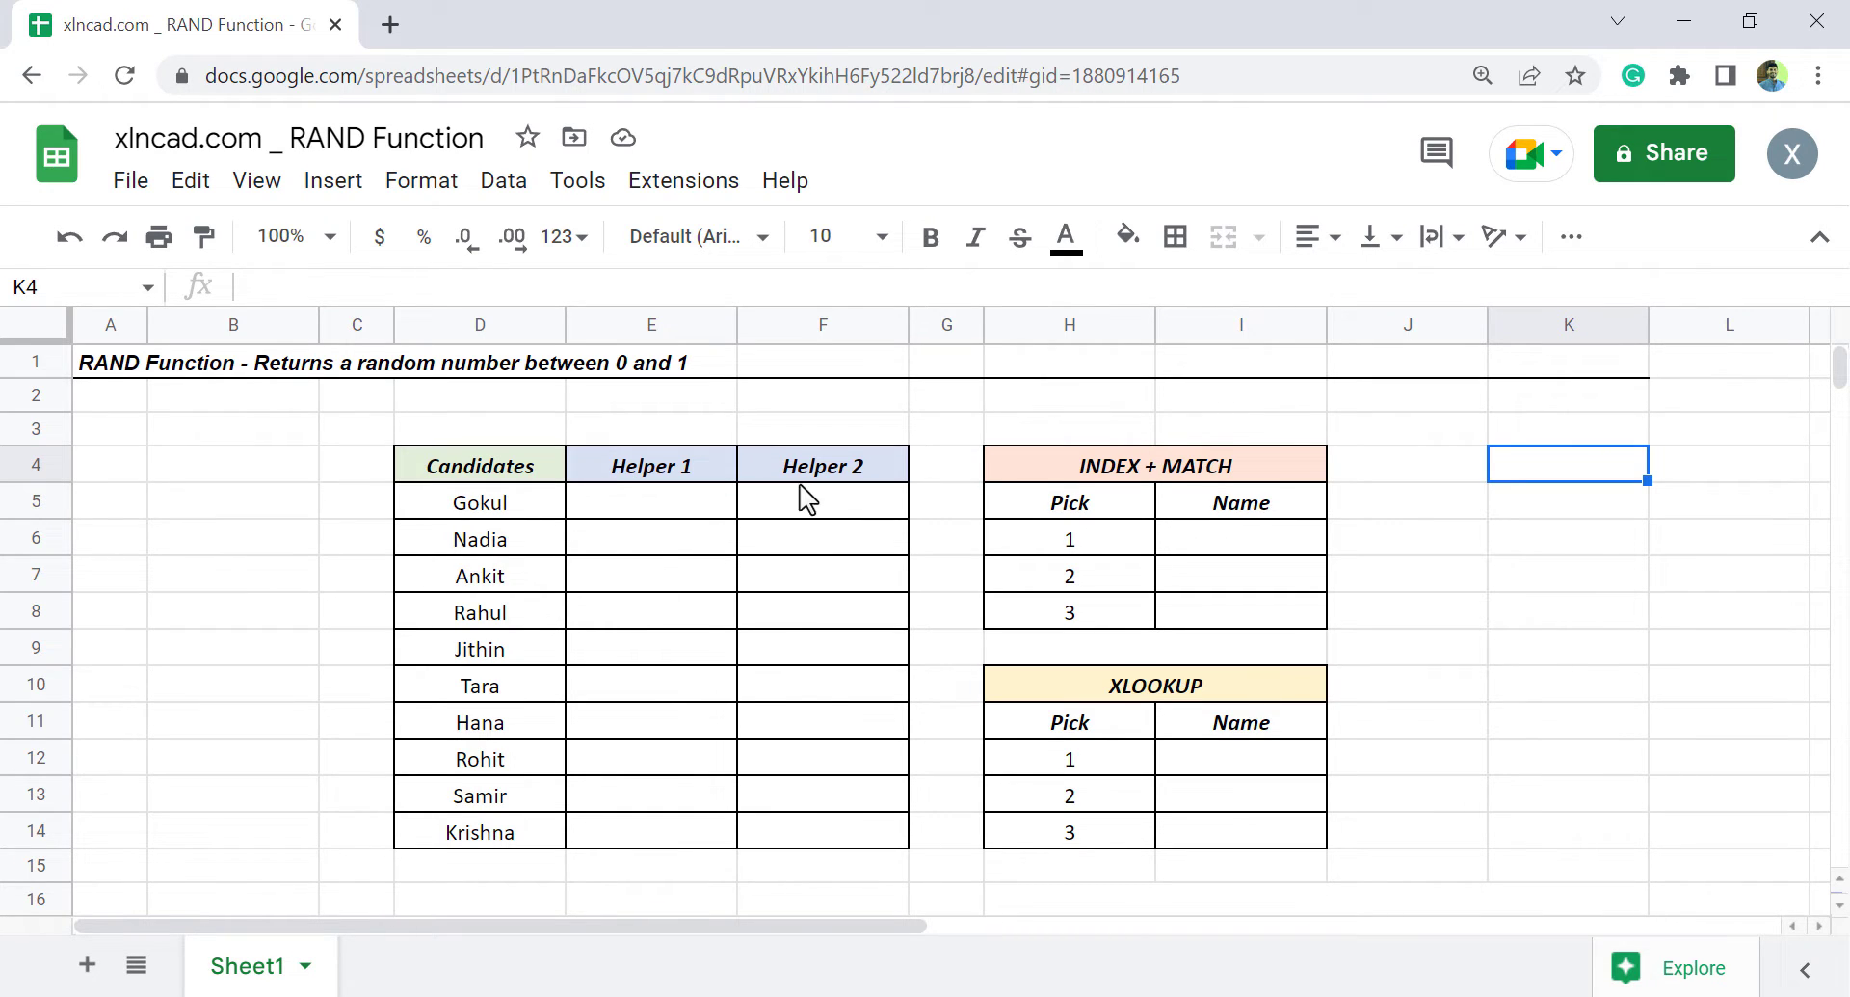
# - Enter =RAND() in E5 and fill it down to E14 for all ten candidates
pyautogui.click(616, 511)
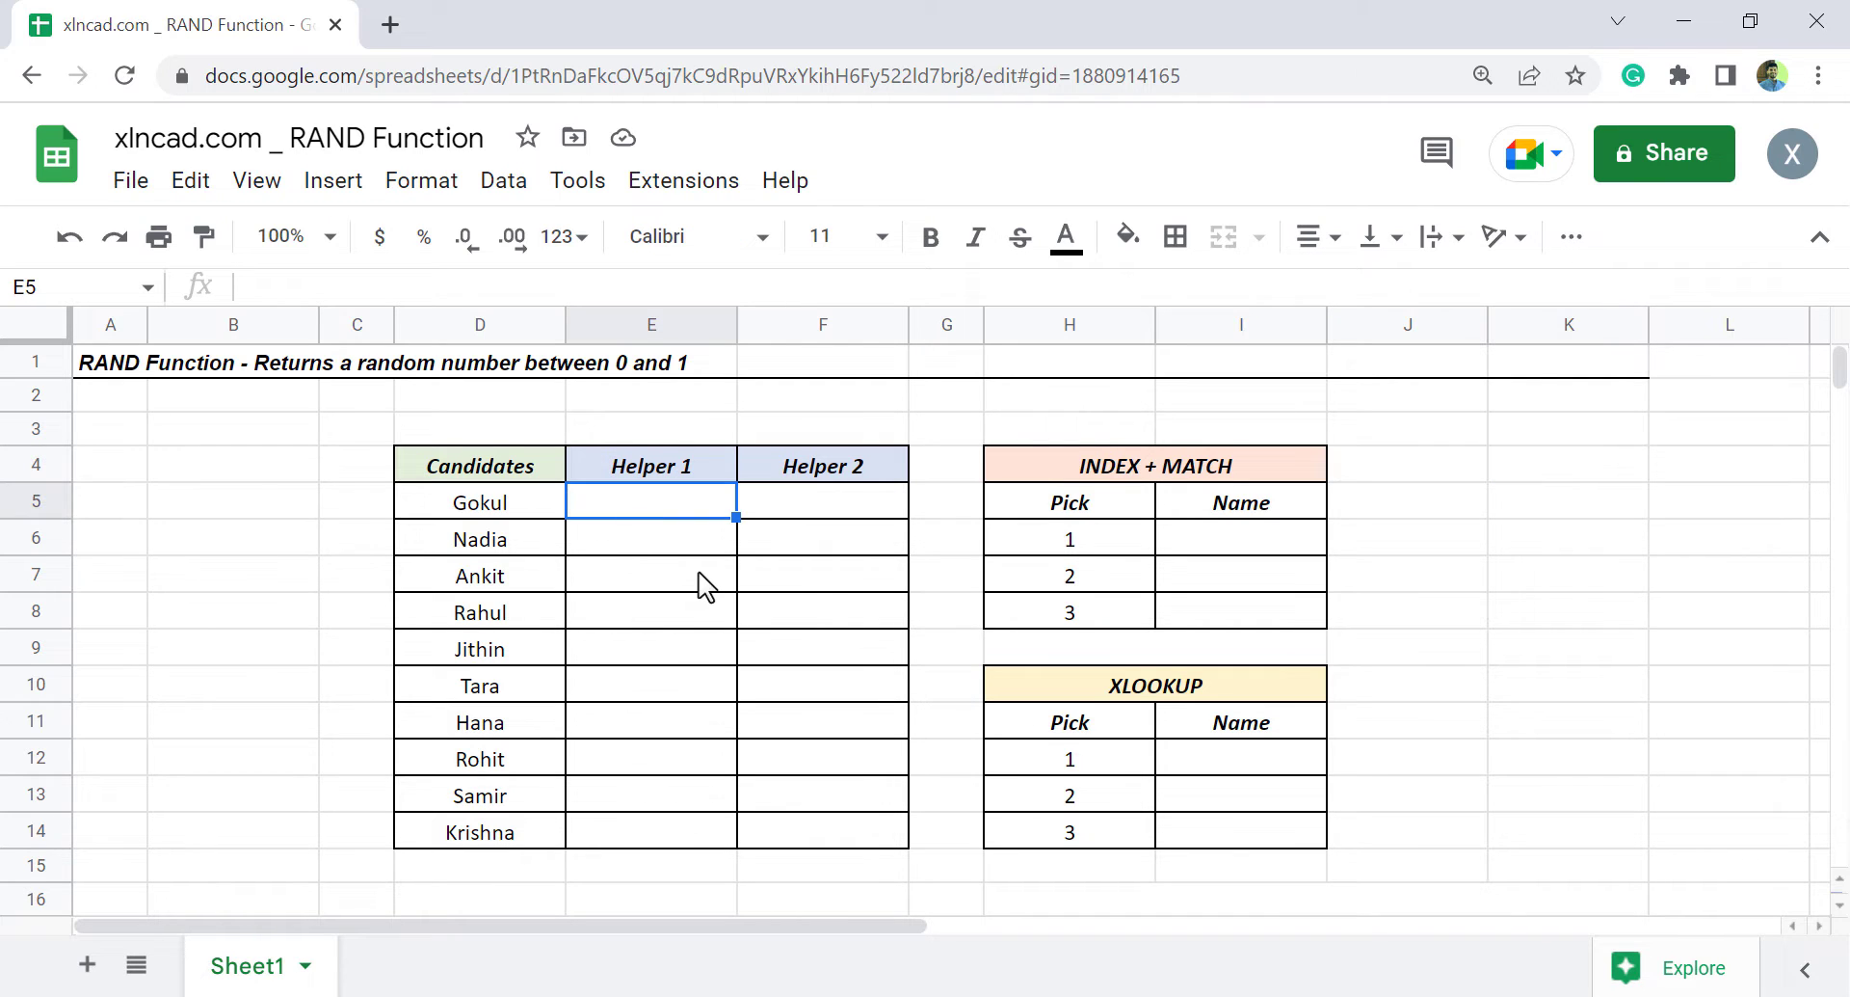
pyautogui.write('=RAN')
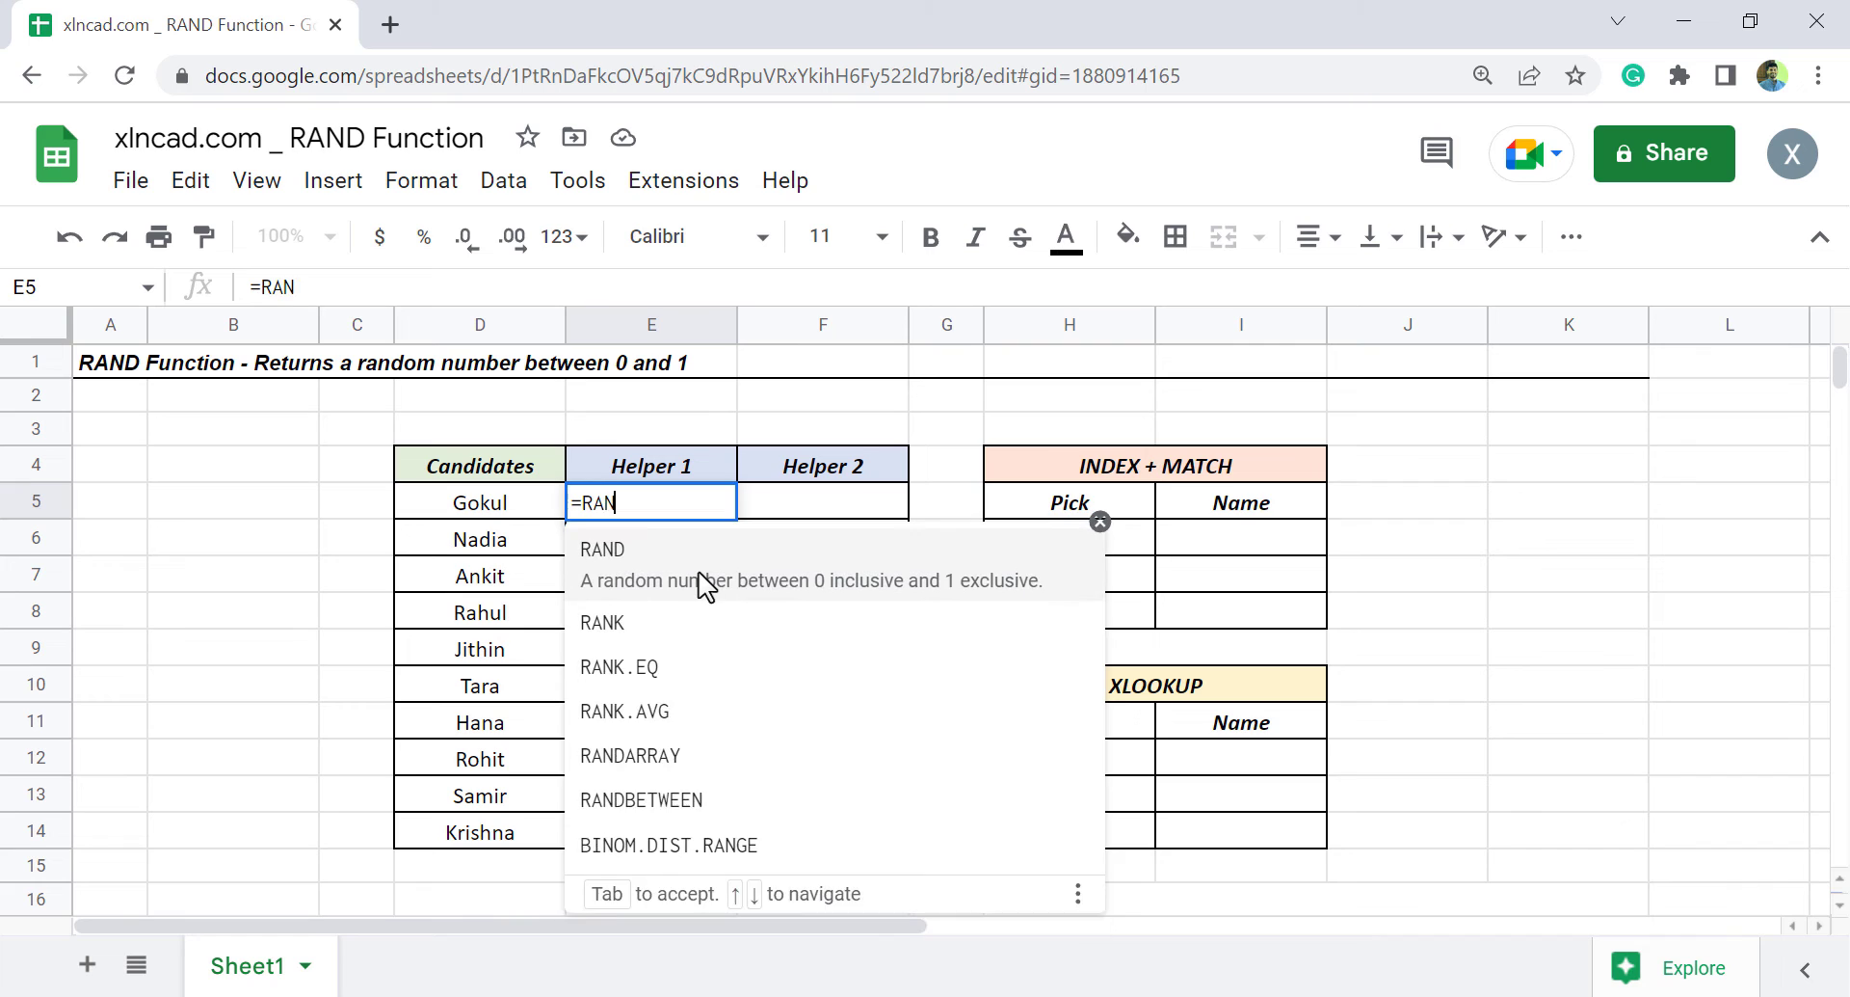
pyautogui.write('D()')
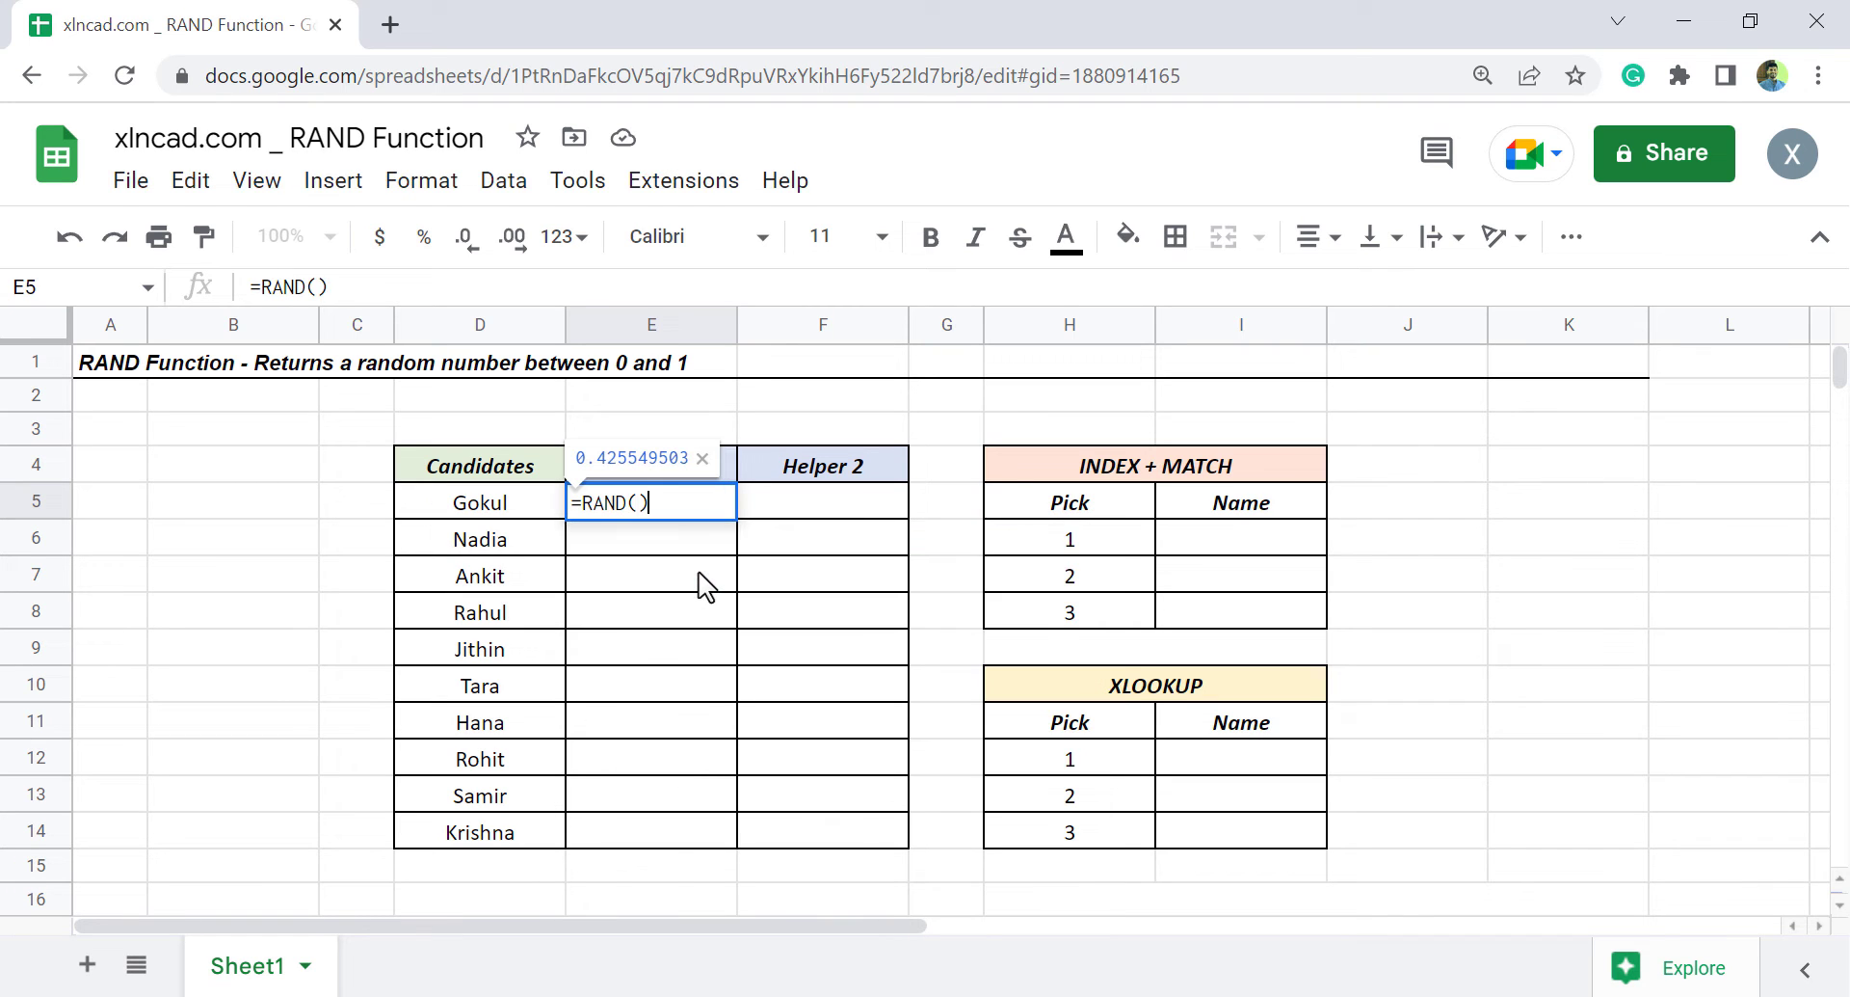
pyautogui.press('Return')
pyautogui.press('Up')
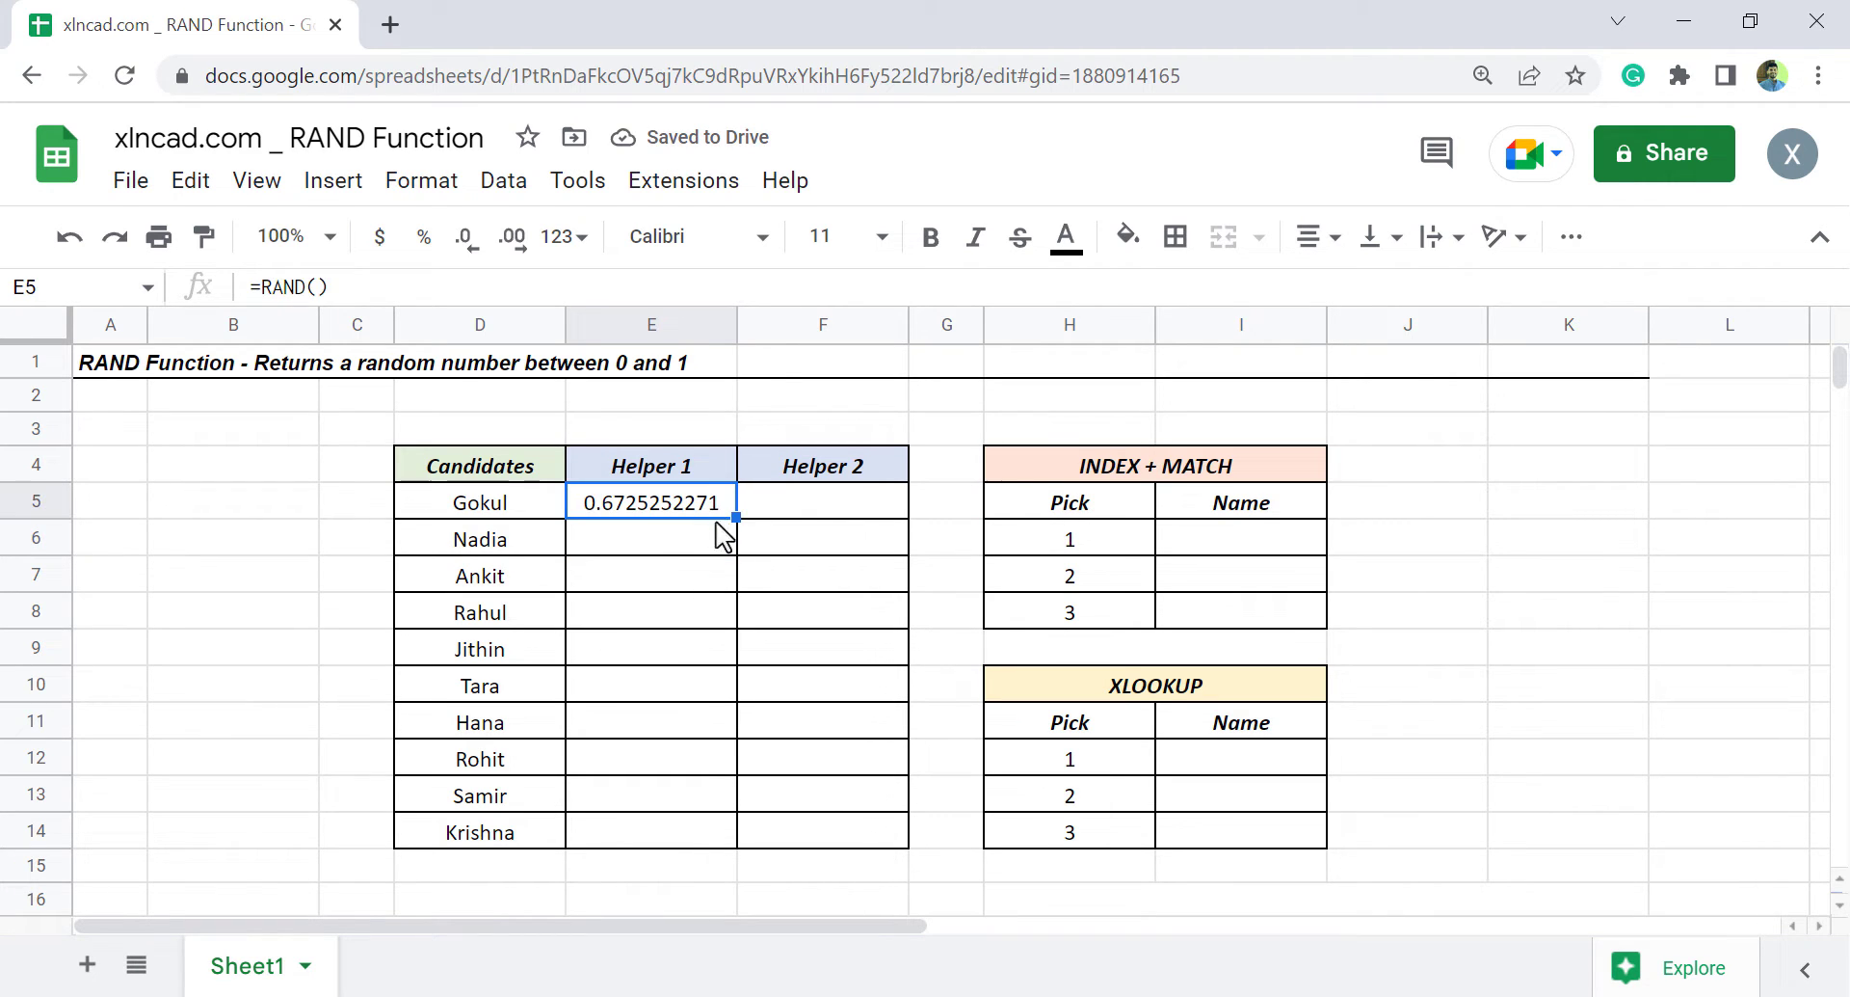
pyautogui.moveTo(732, 520); pyautogui.dragTo(741, 845)
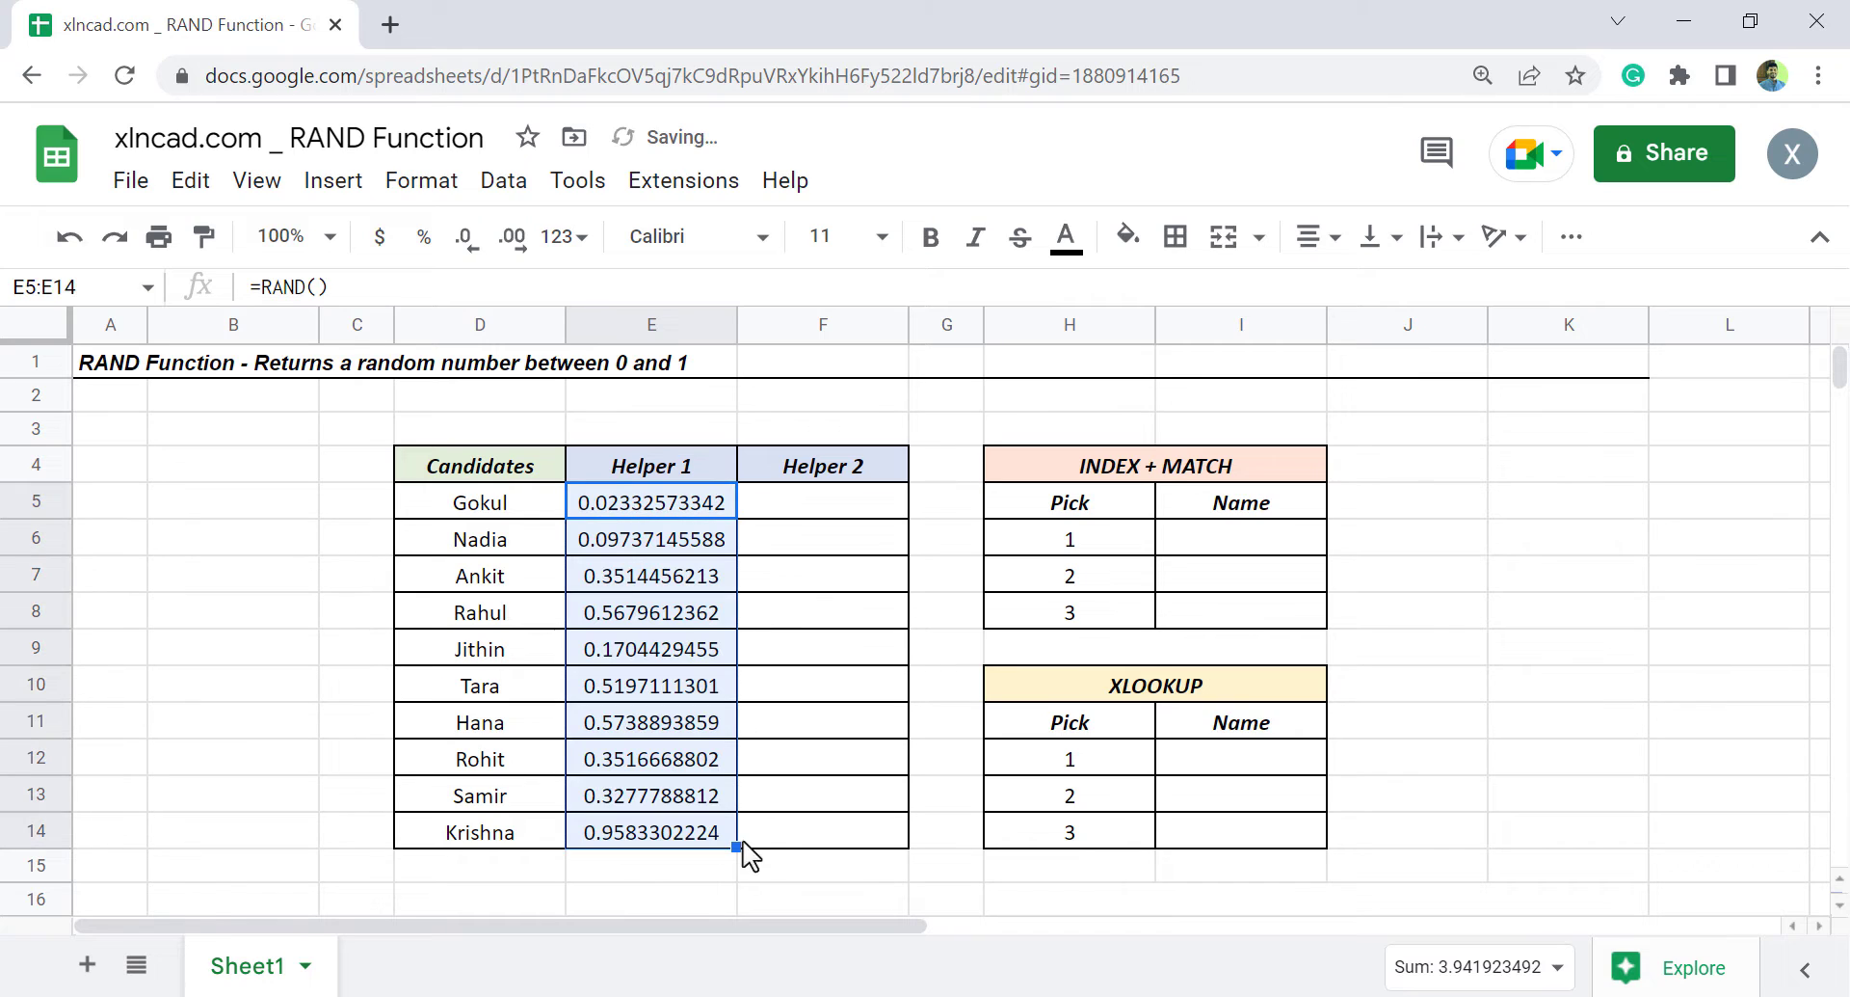
pyautogui.click(663, 550)
pyautogui.click(651, 613)
pyautogui.click(665, 695)
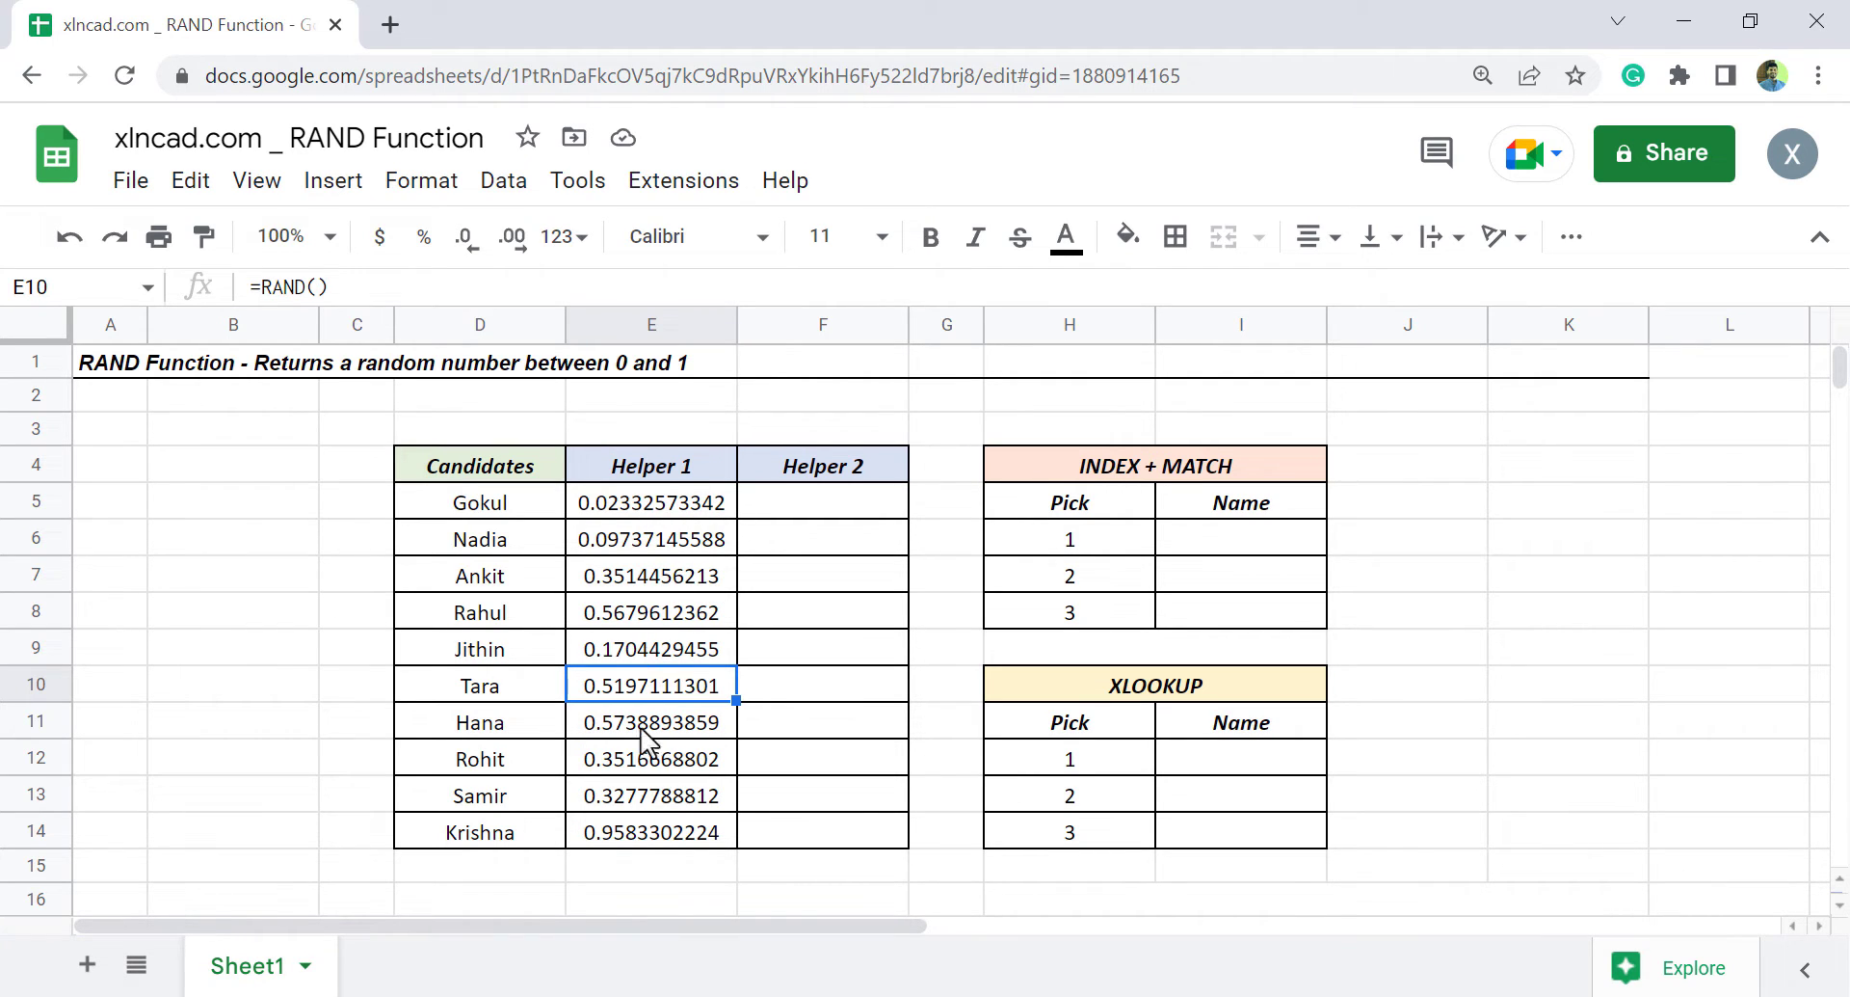
# - Enter =RANK(E5,$E$5:$E$14) in F5 to rank Gokul's Helper 1 value
pyautogui.click(825, 511)
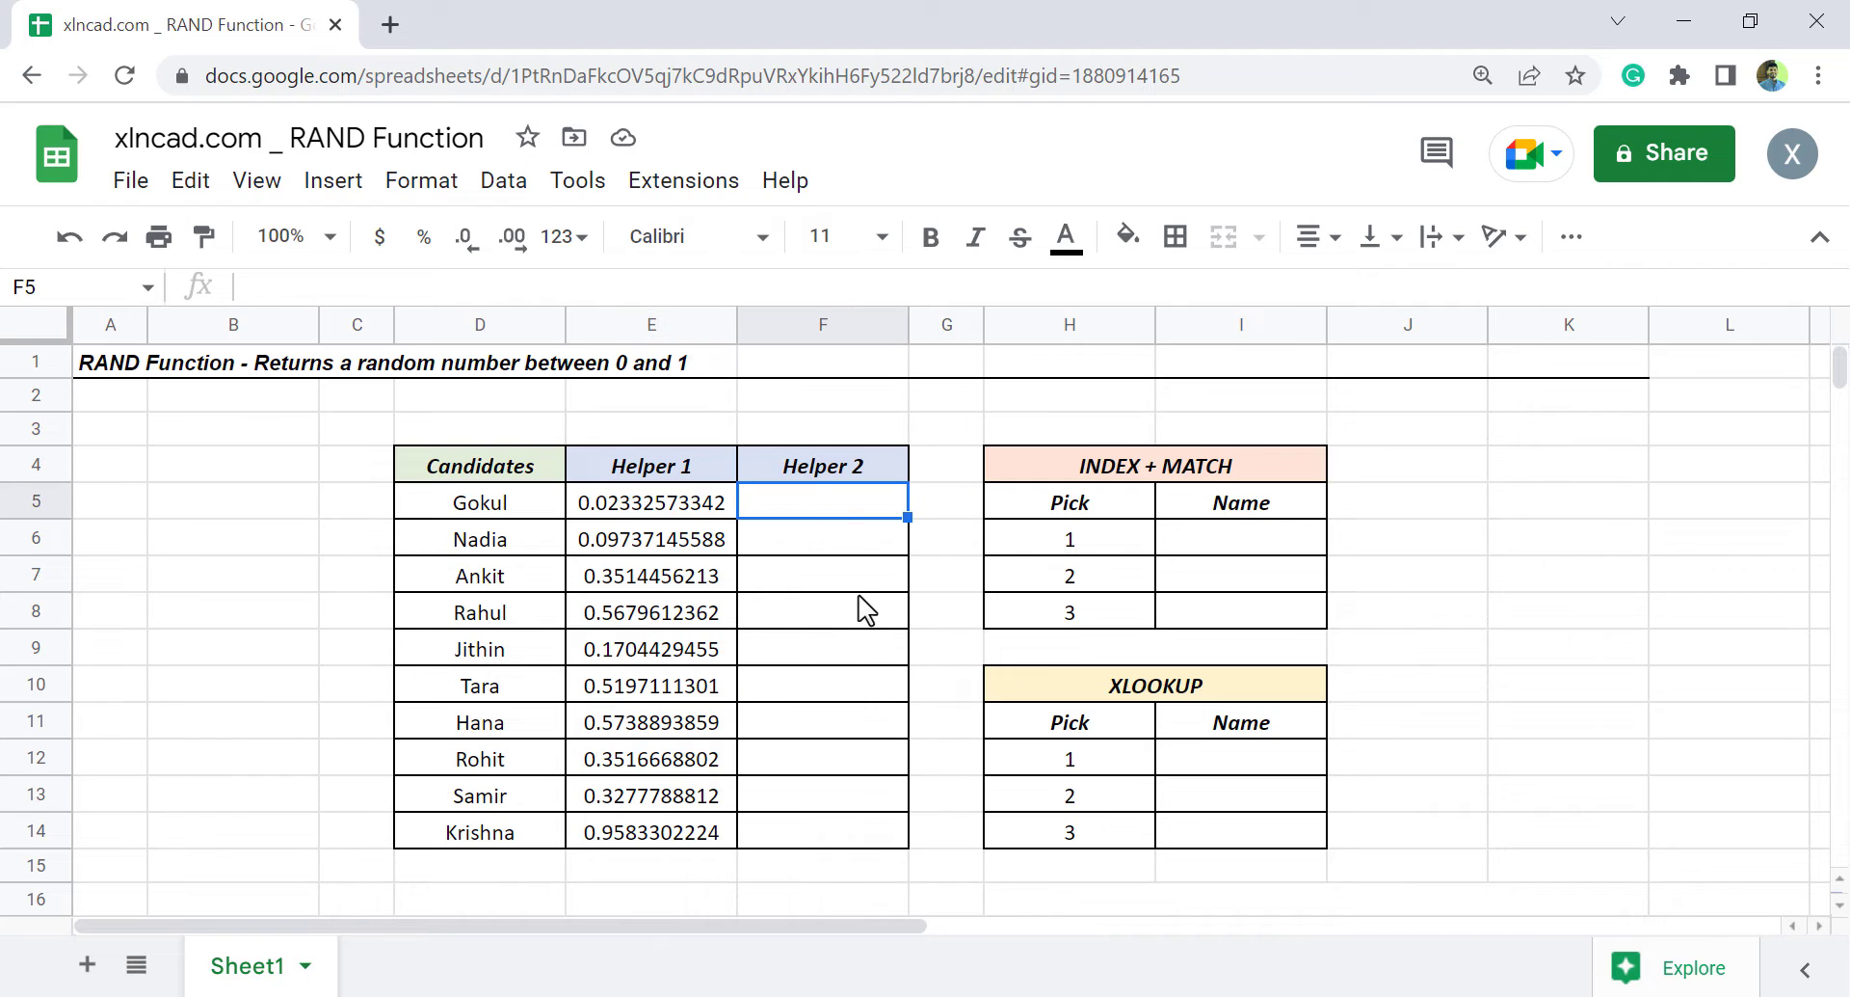
pyautogui.write('=RAN')
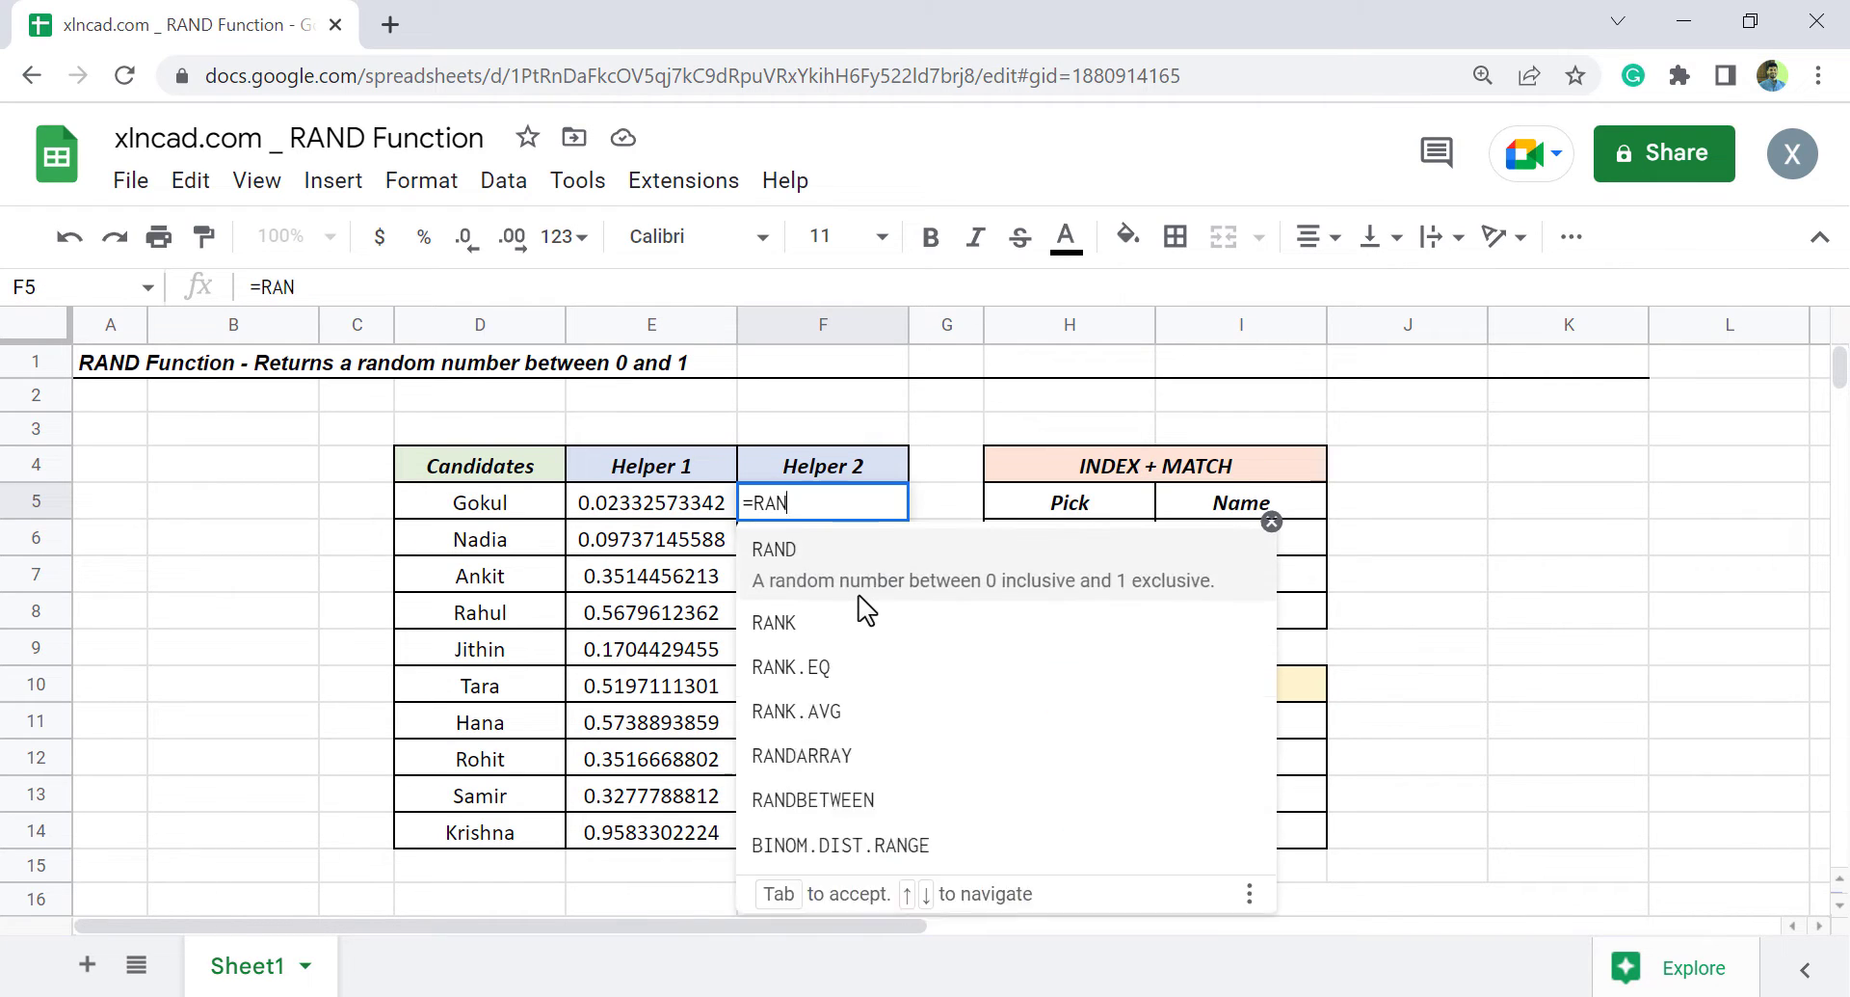
pyautogui.write('K(')
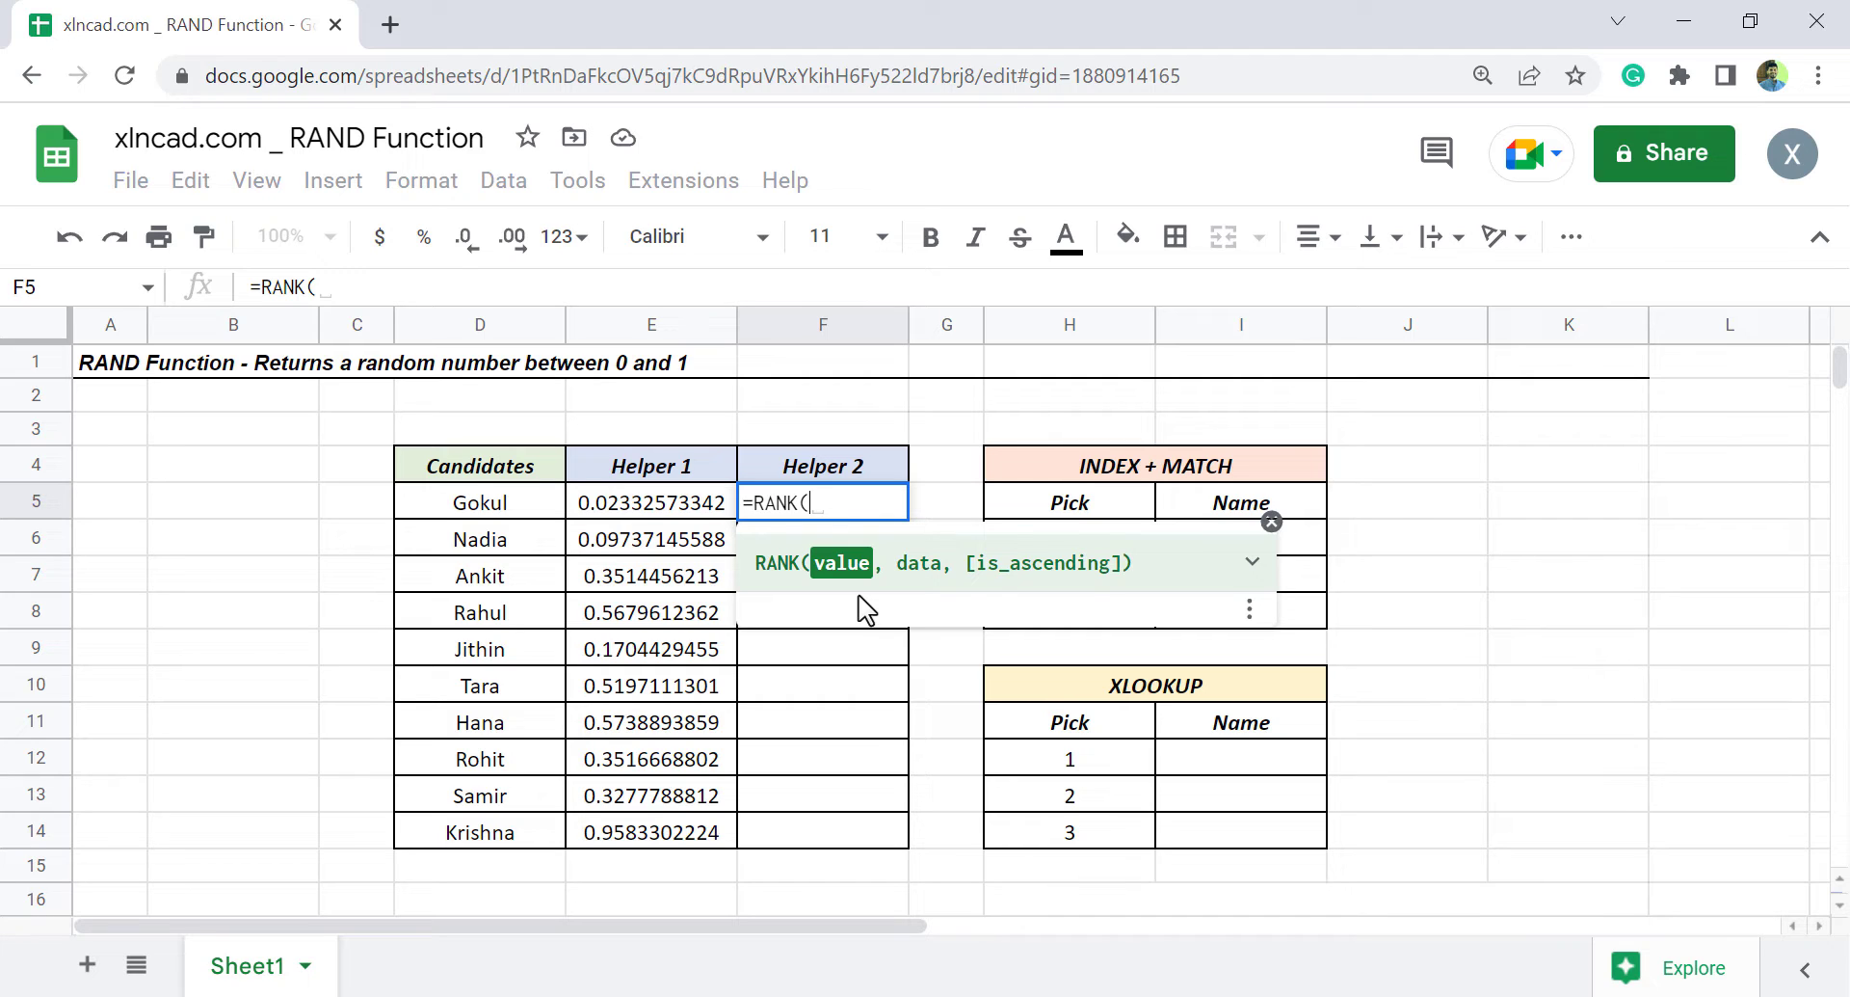
pyautogui.click(653, 511)
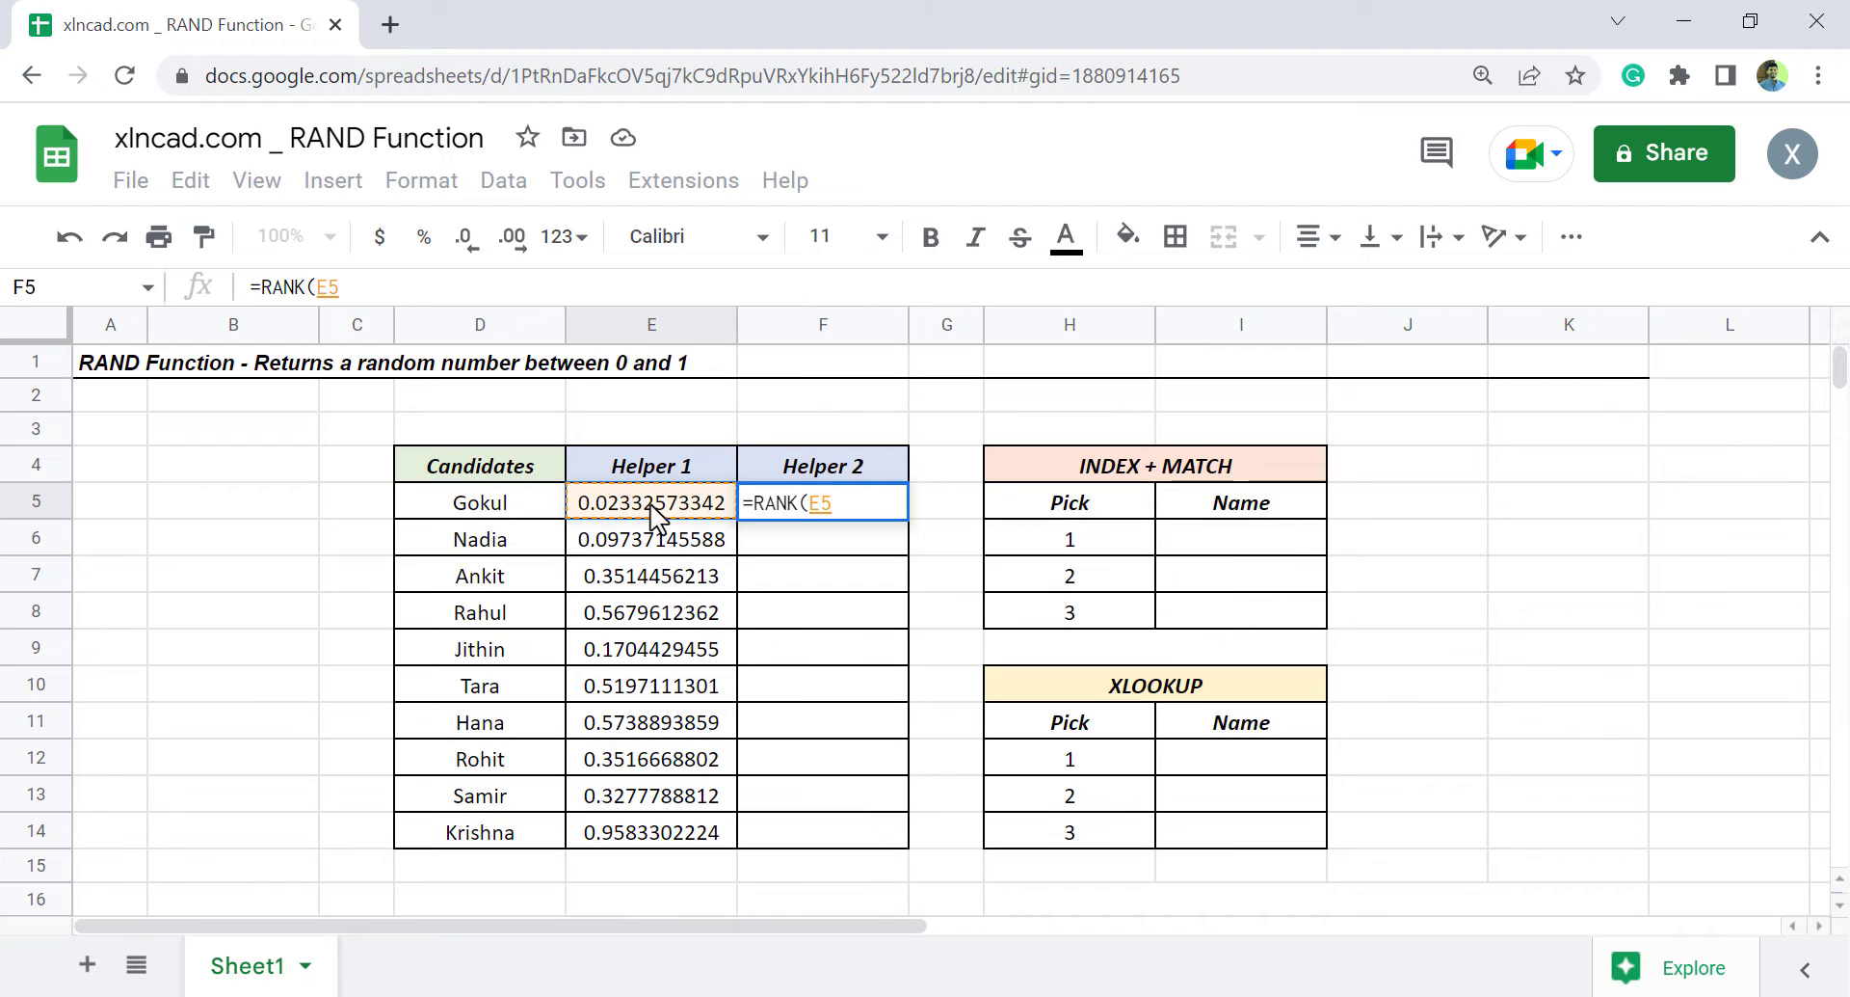
pyautogui.write(',')
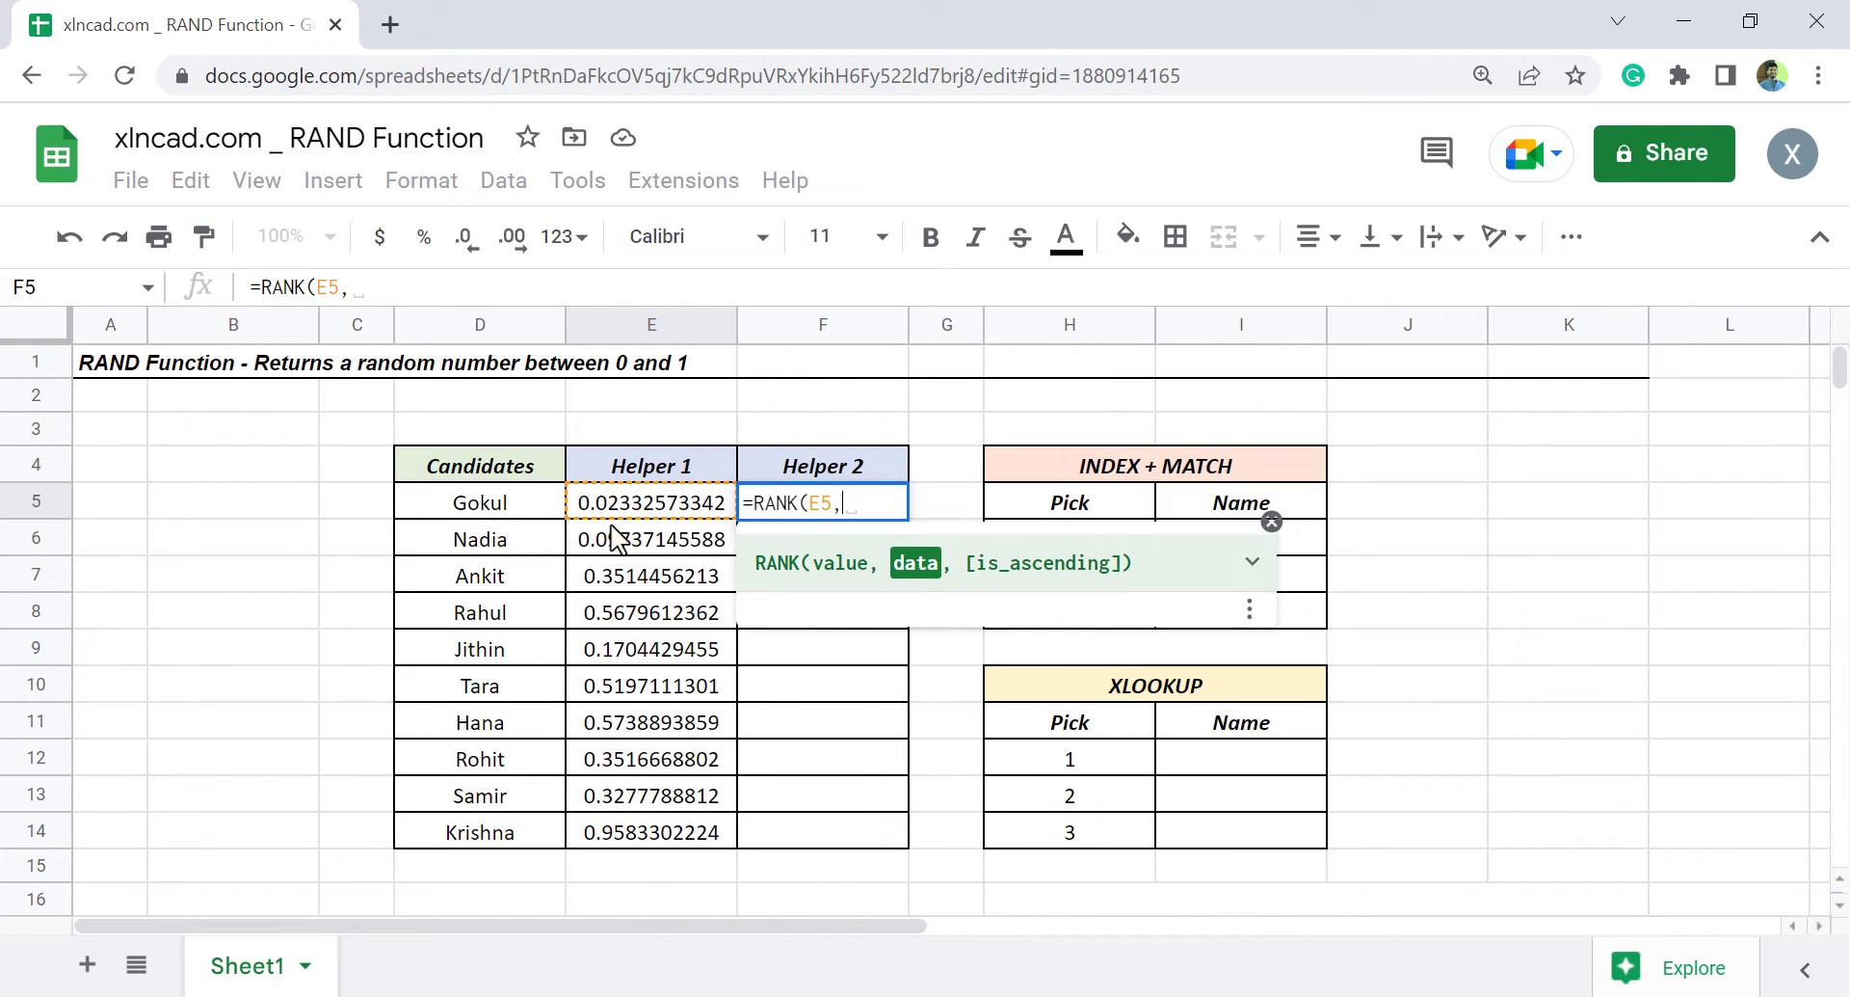
pyautogui.moveTo(632, 510); pyautogui.dragTo(675, 818)
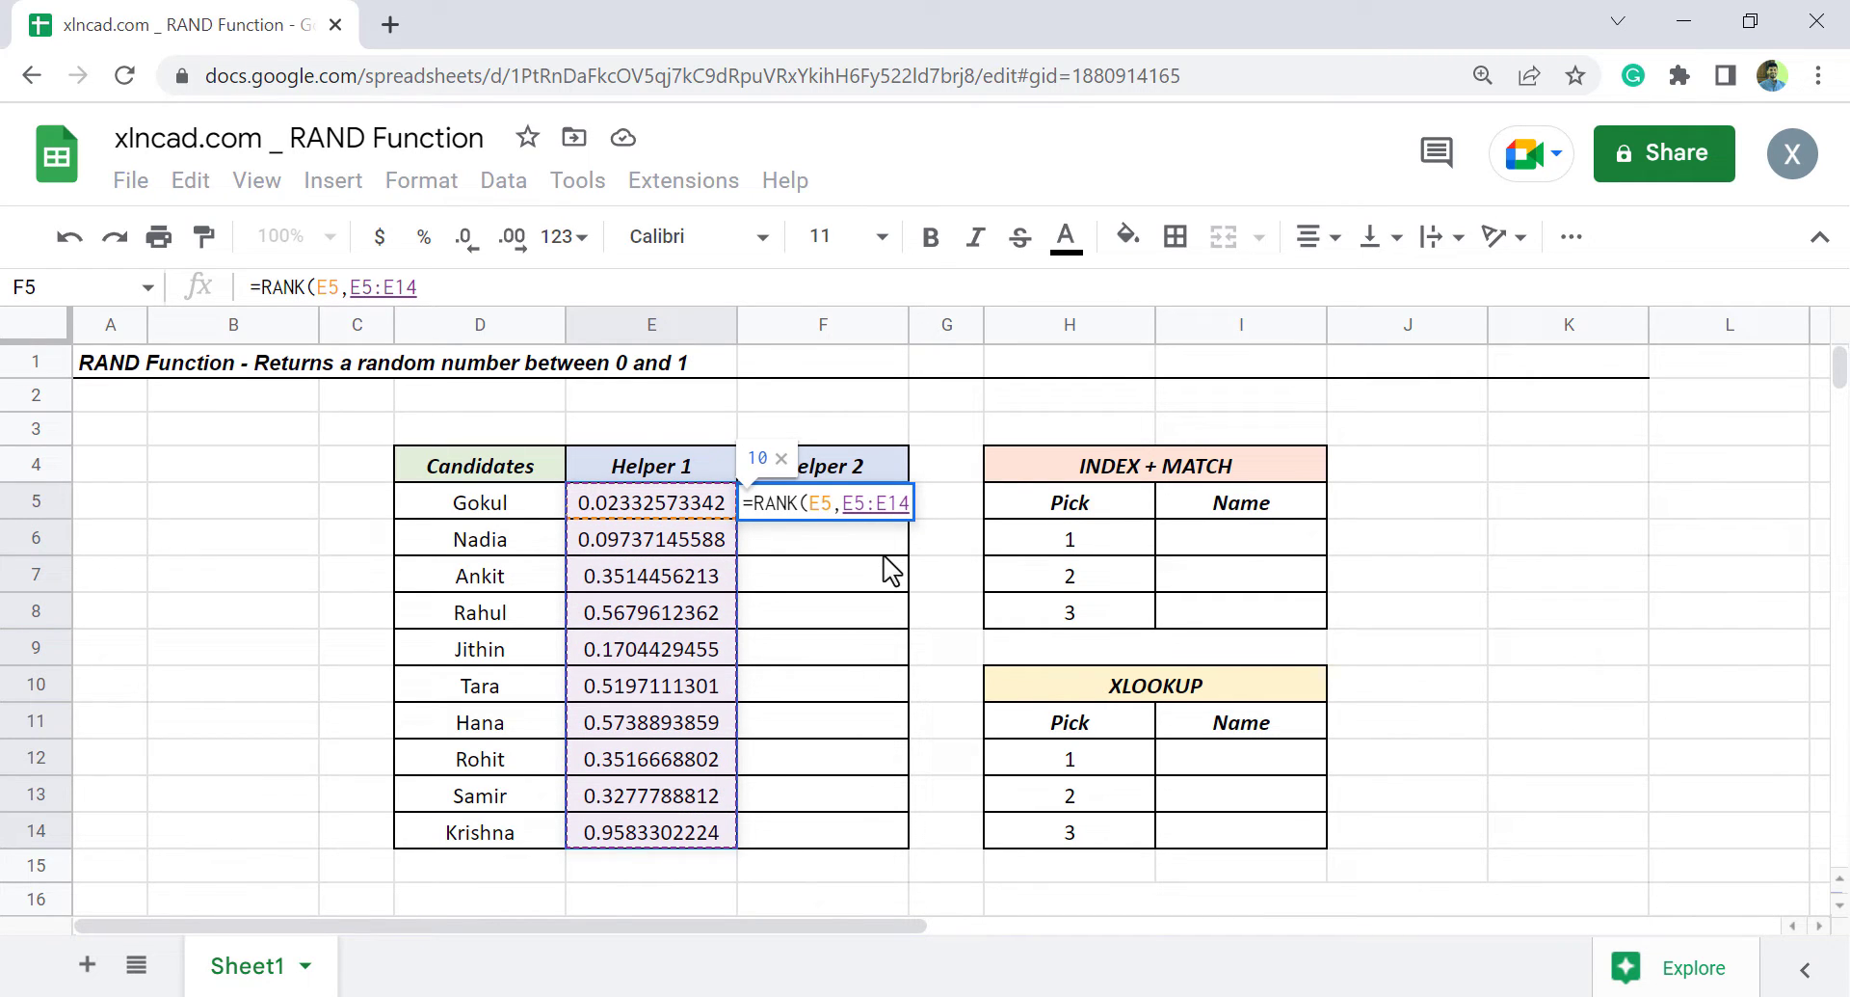
pyautogui.press('F4')
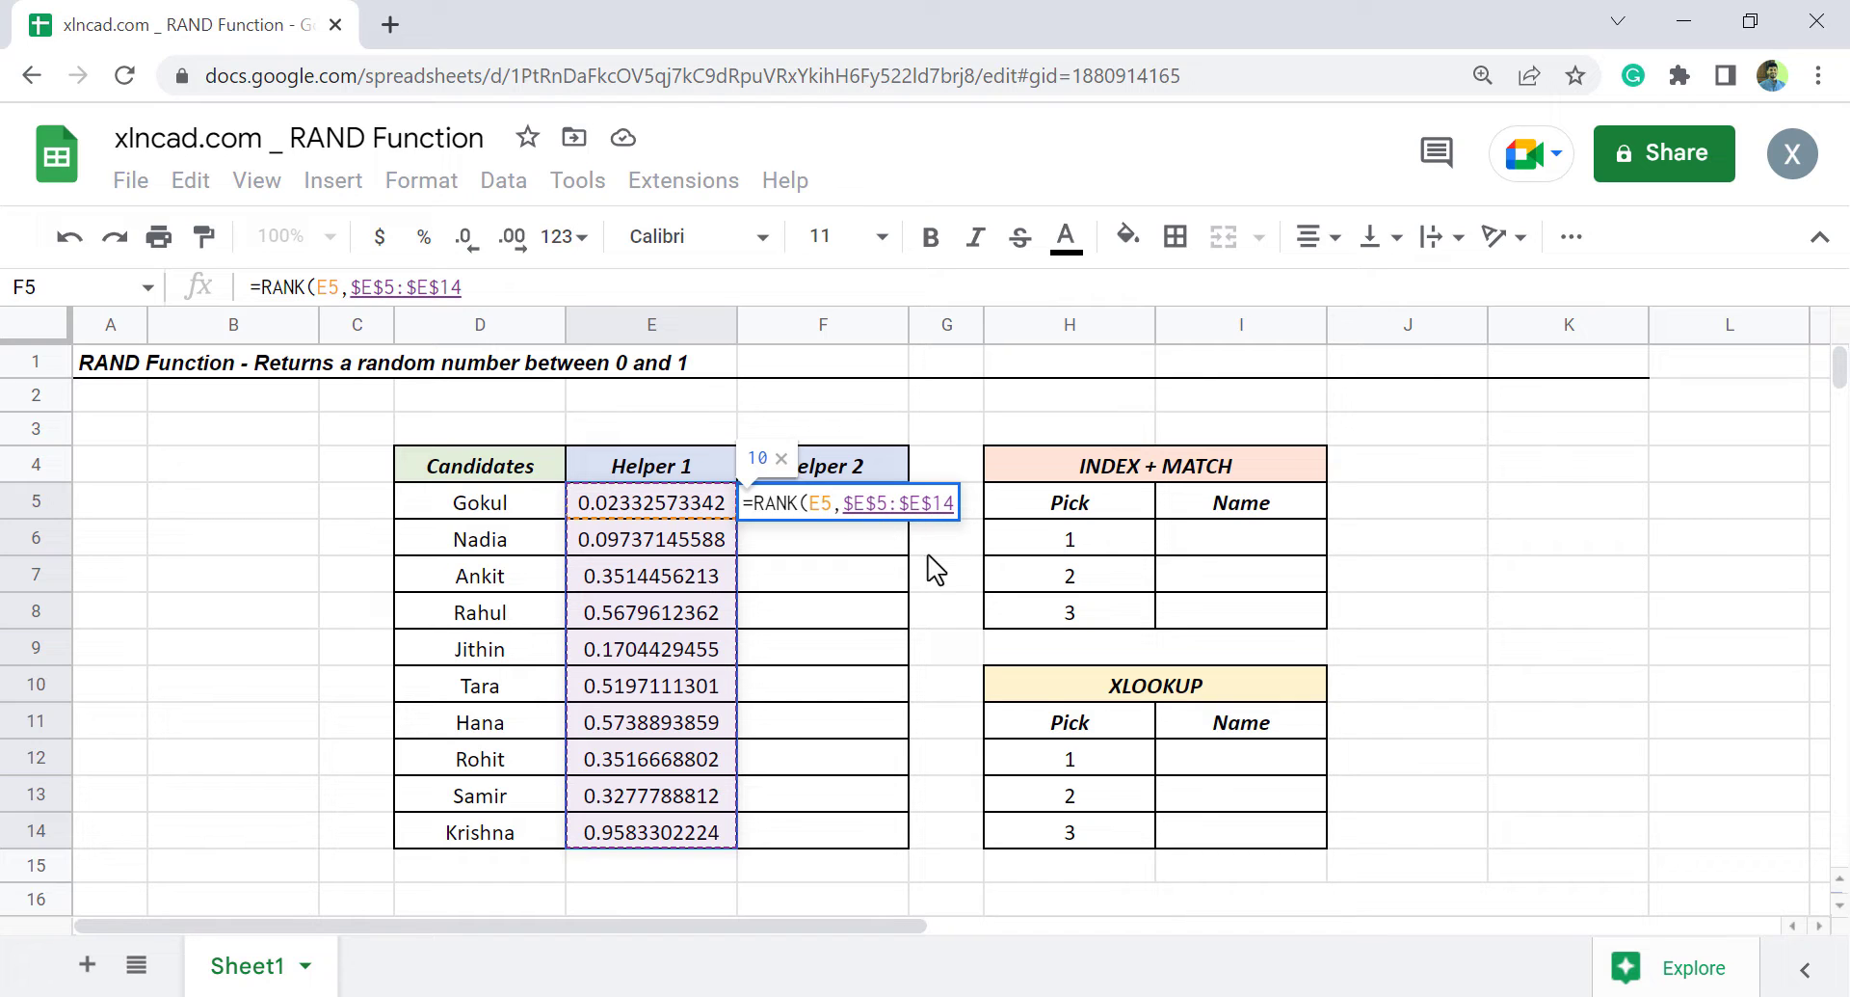
pyautogui.write(')')
pyautogui.press('Return')
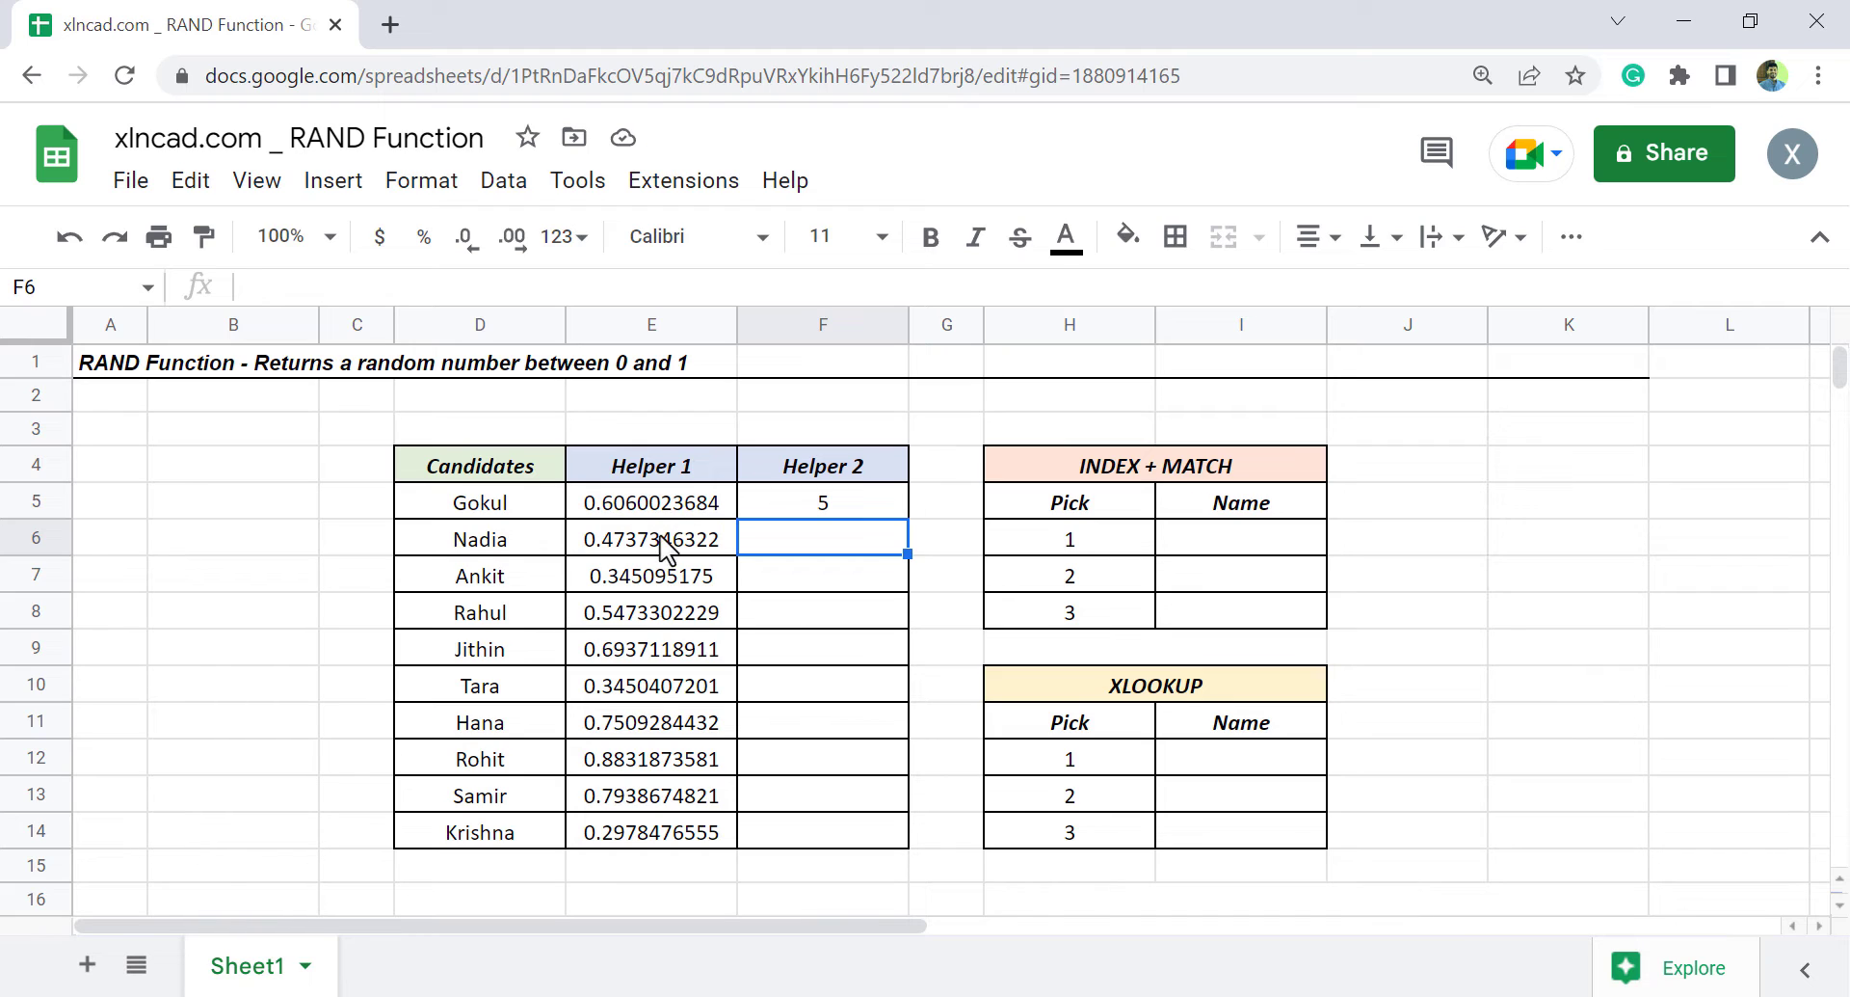
# - Copy F5's RANK formula down to F14, giving each candidate a rank from 1 to 10
pyautogui.click(888, 507)
pyautogui.moveTo(908, 518); pyautogui.dragTo(906, 844)
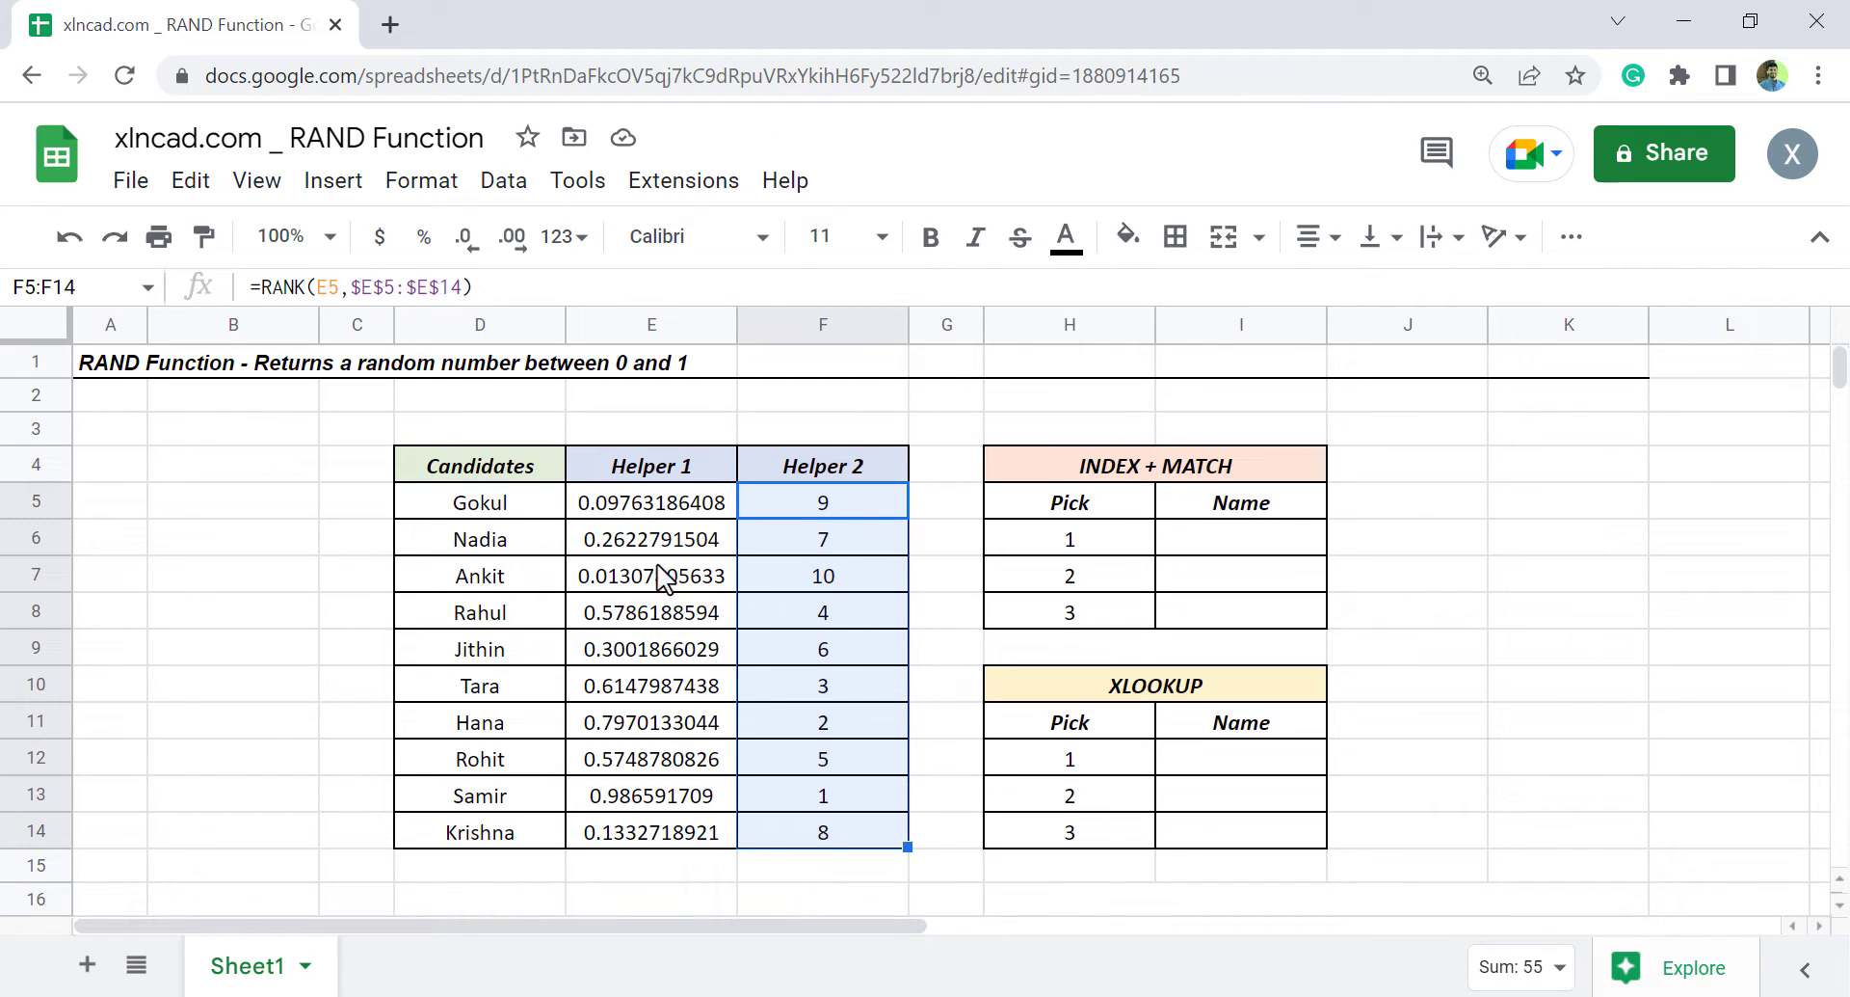
pyautogui.click(642, 508)
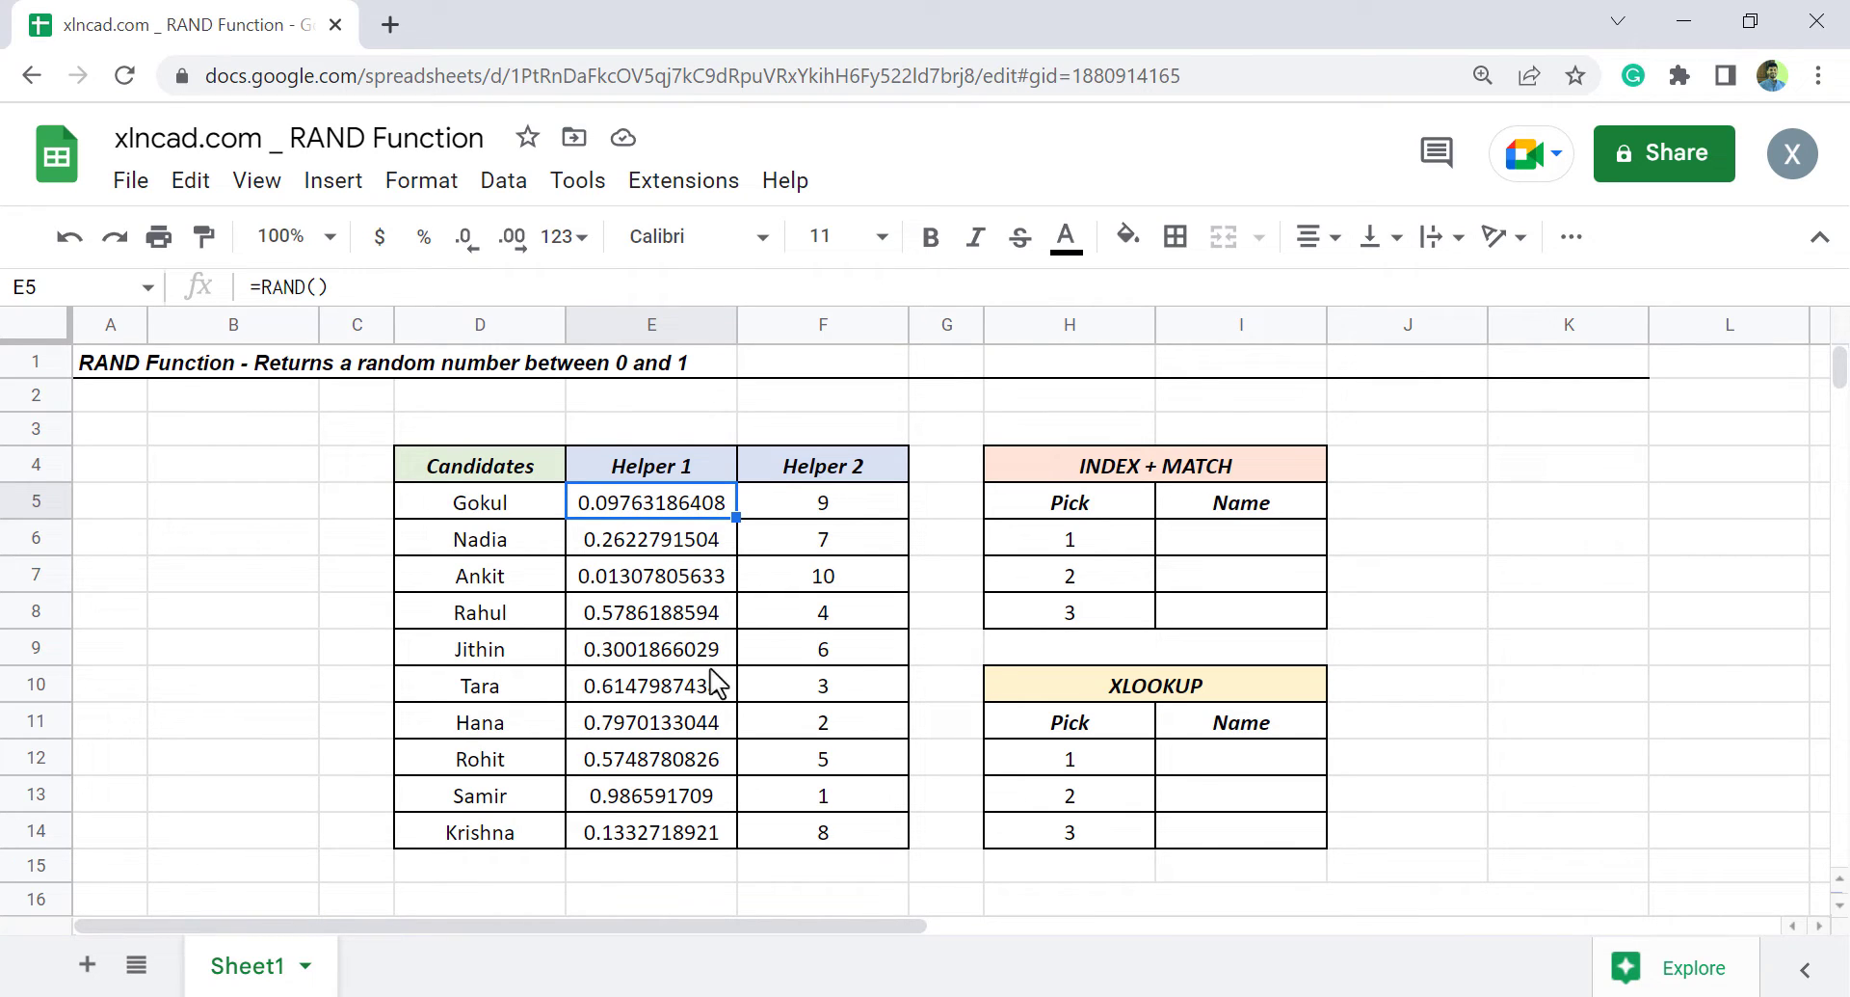
pyautogui.click(675, 652)
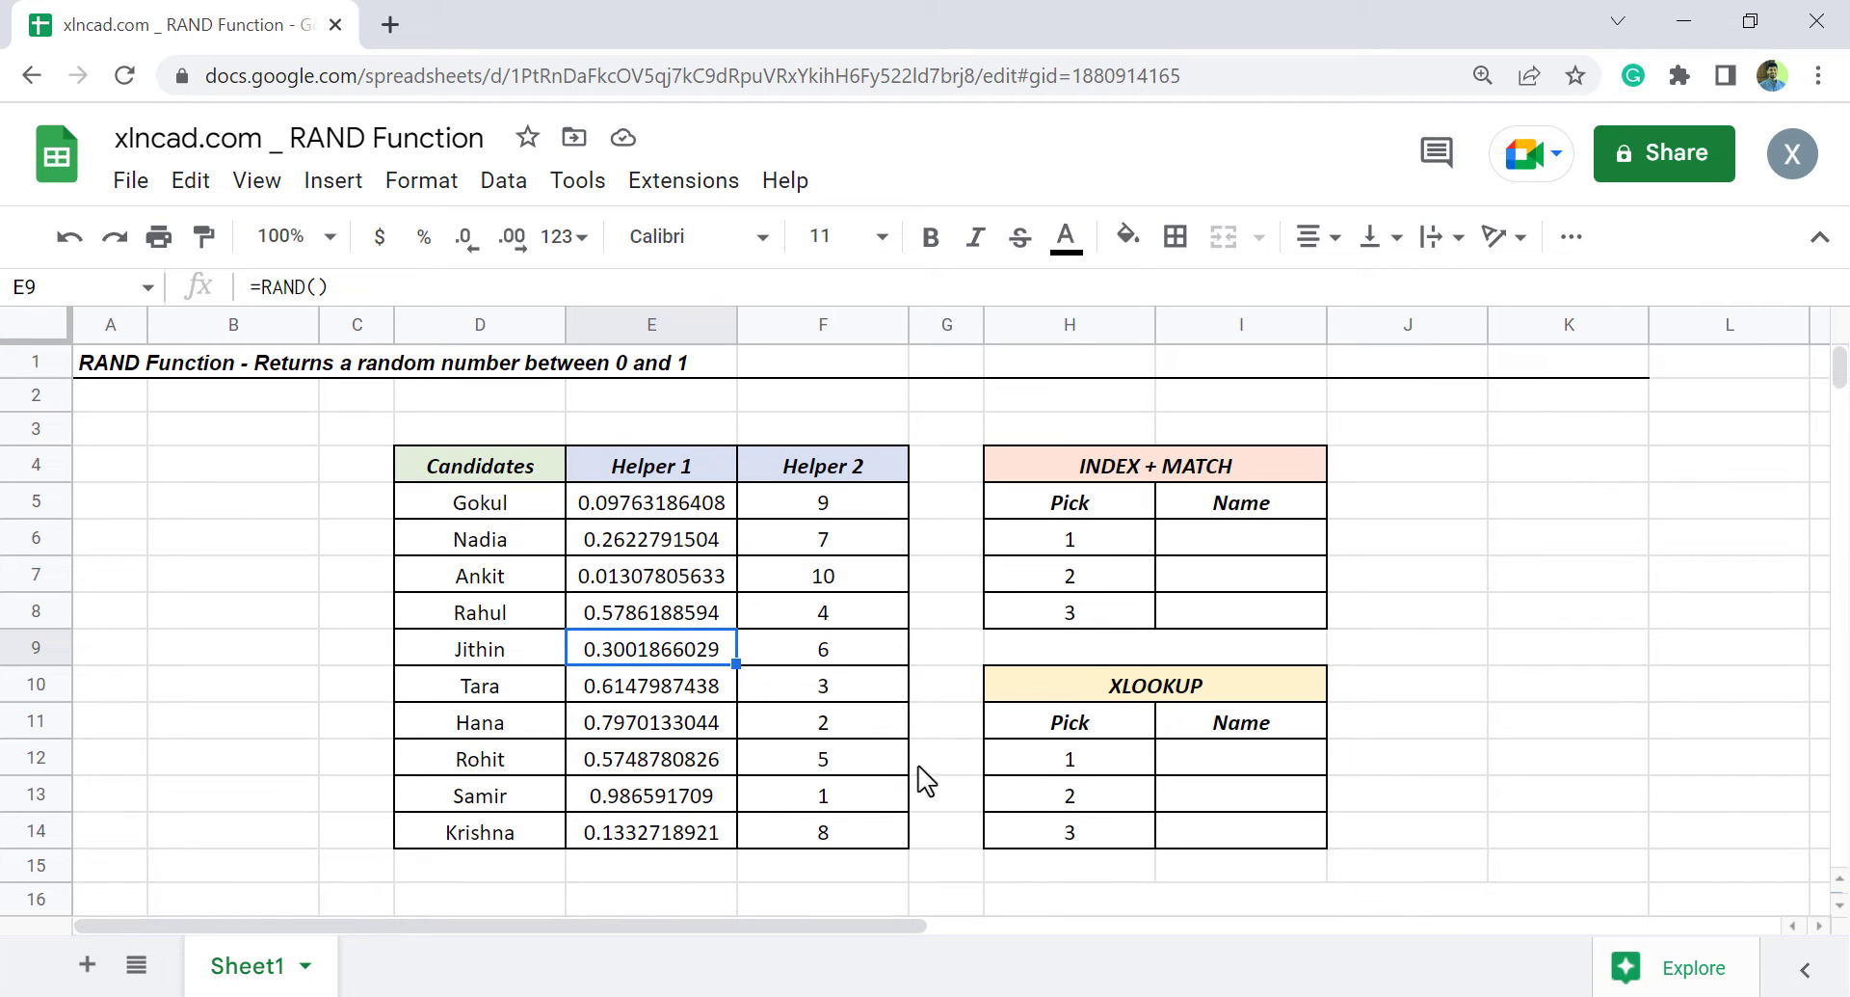
# - Enter =INDEX($D$5:$F$14,MATCH(H6,$F$5:$F$14,0),1) in I6 to return Pick 1's candidate
pyautogui.click(1195, 557)
pyautogui.write('=')
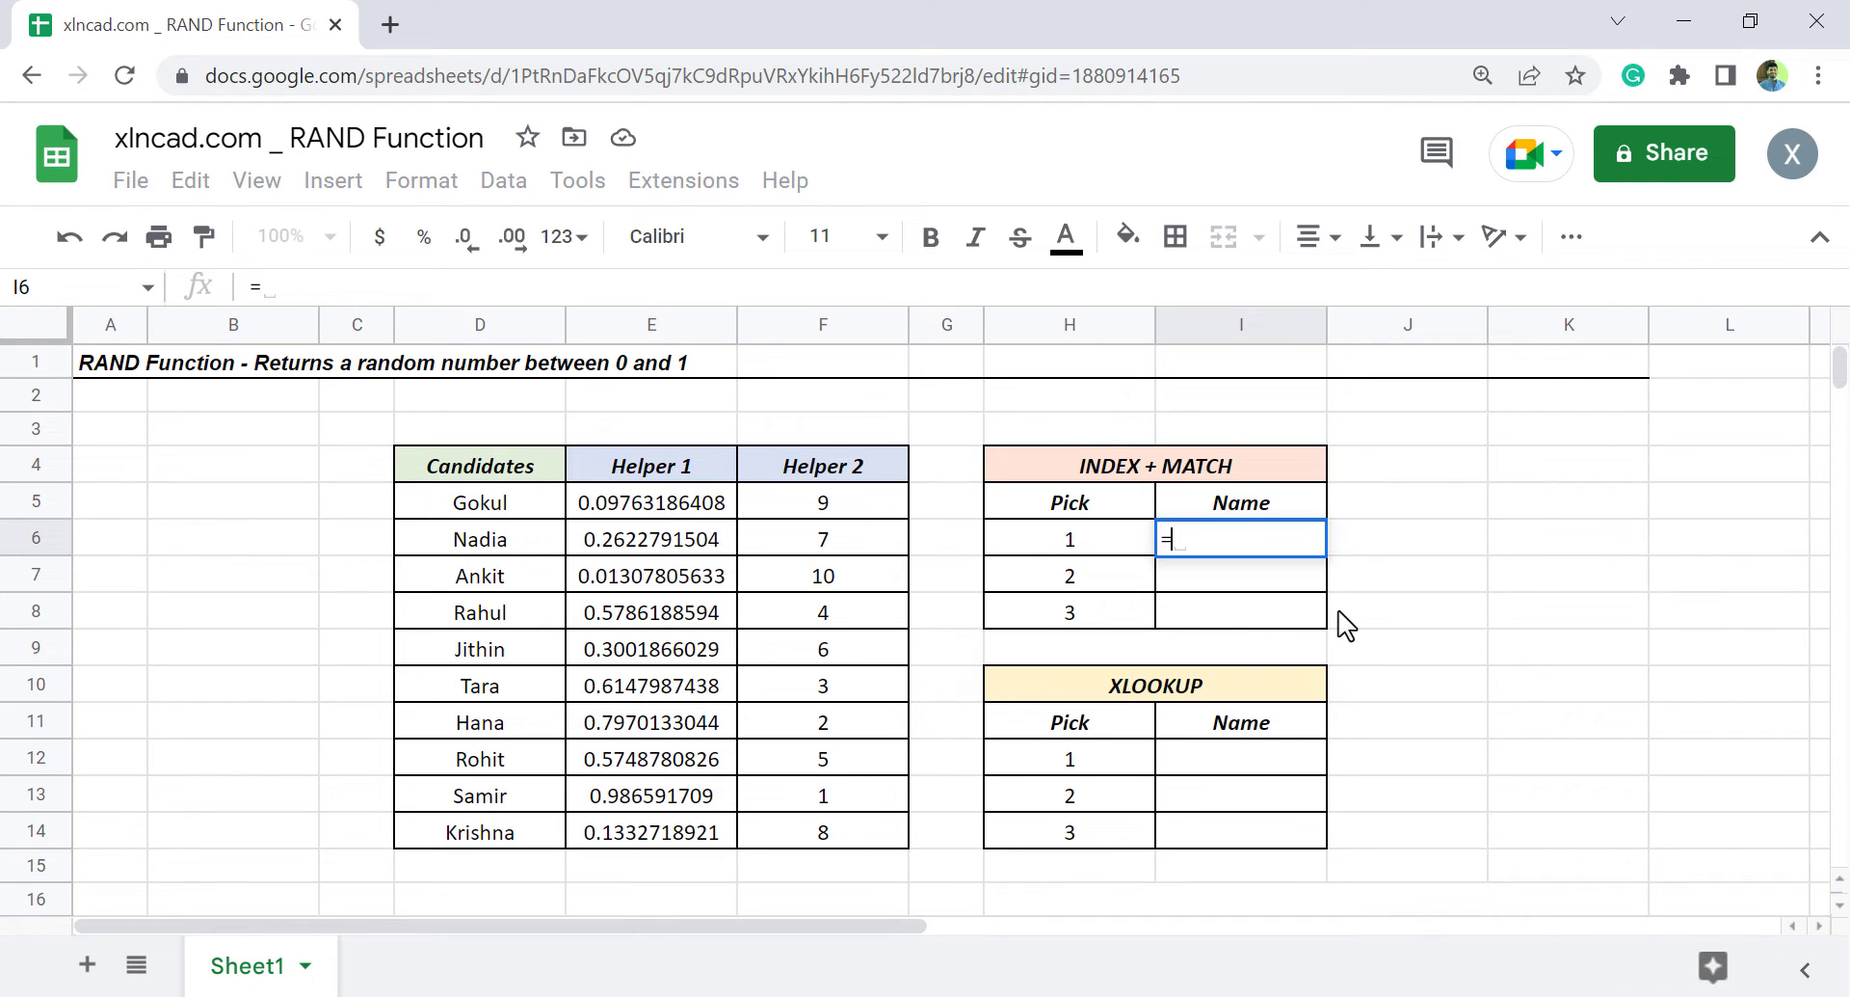
pyautogui.write('INDEX')
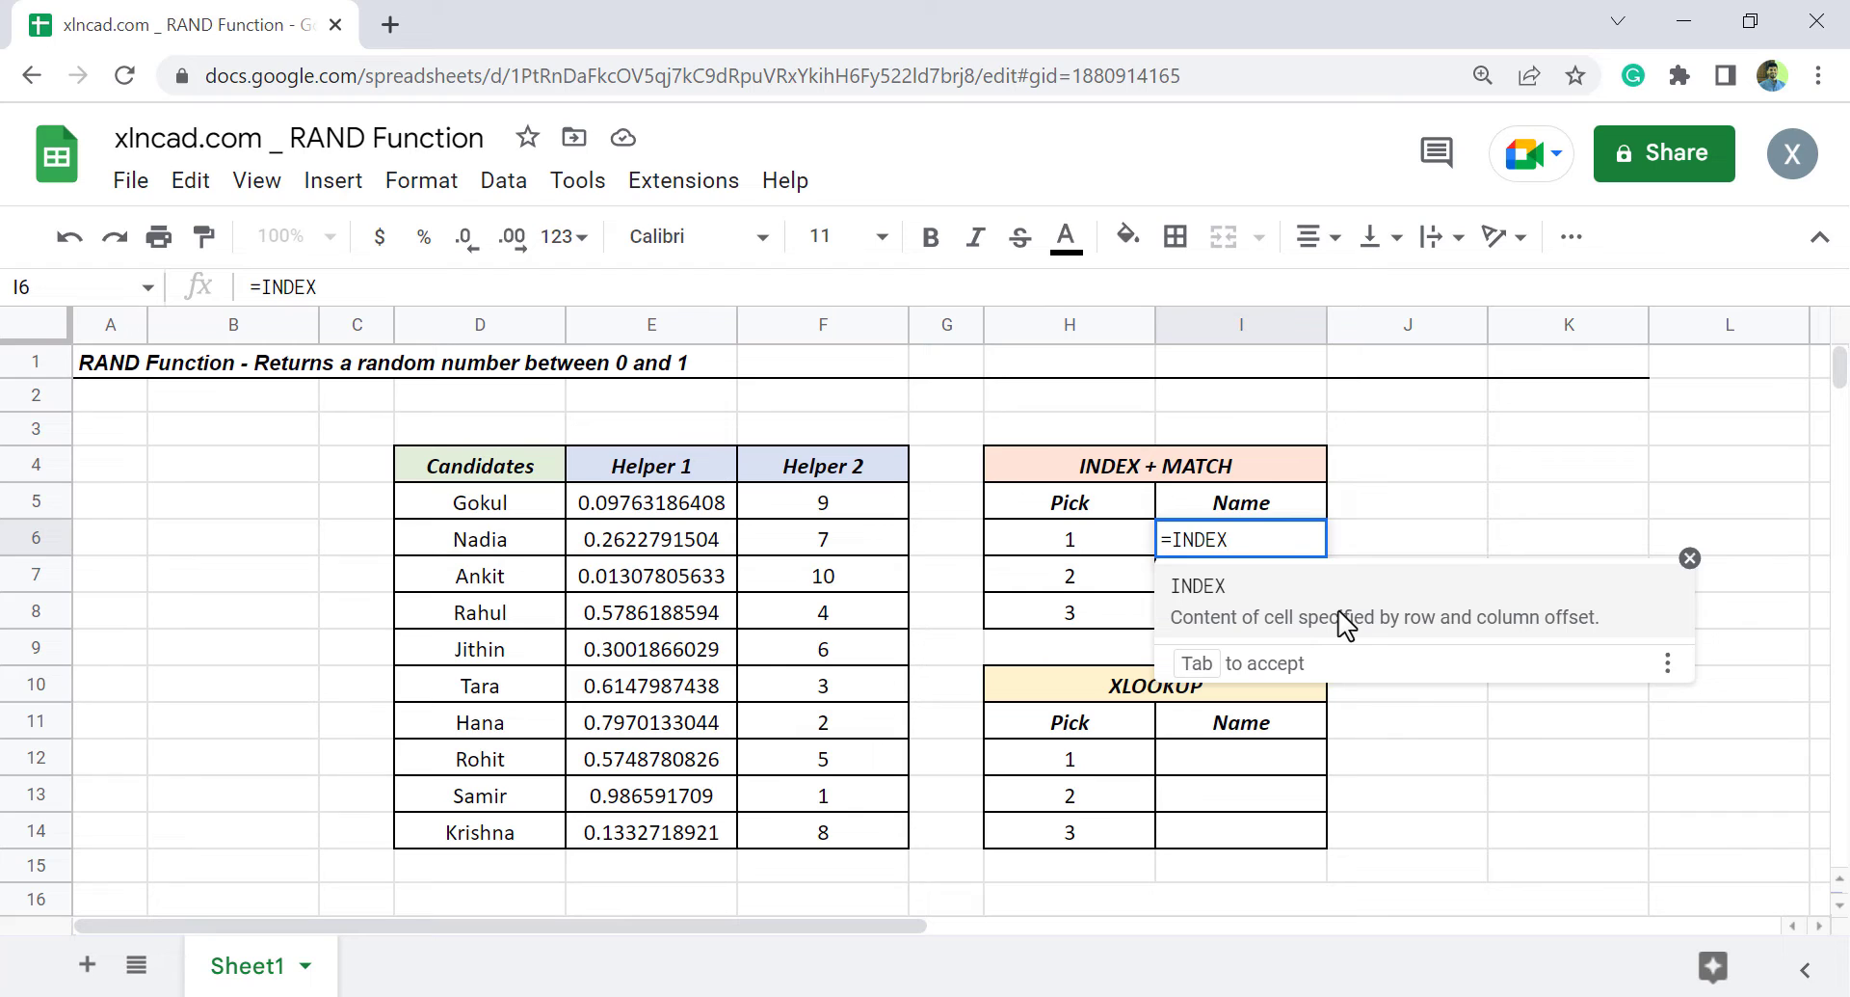
pyautogui.write('(')
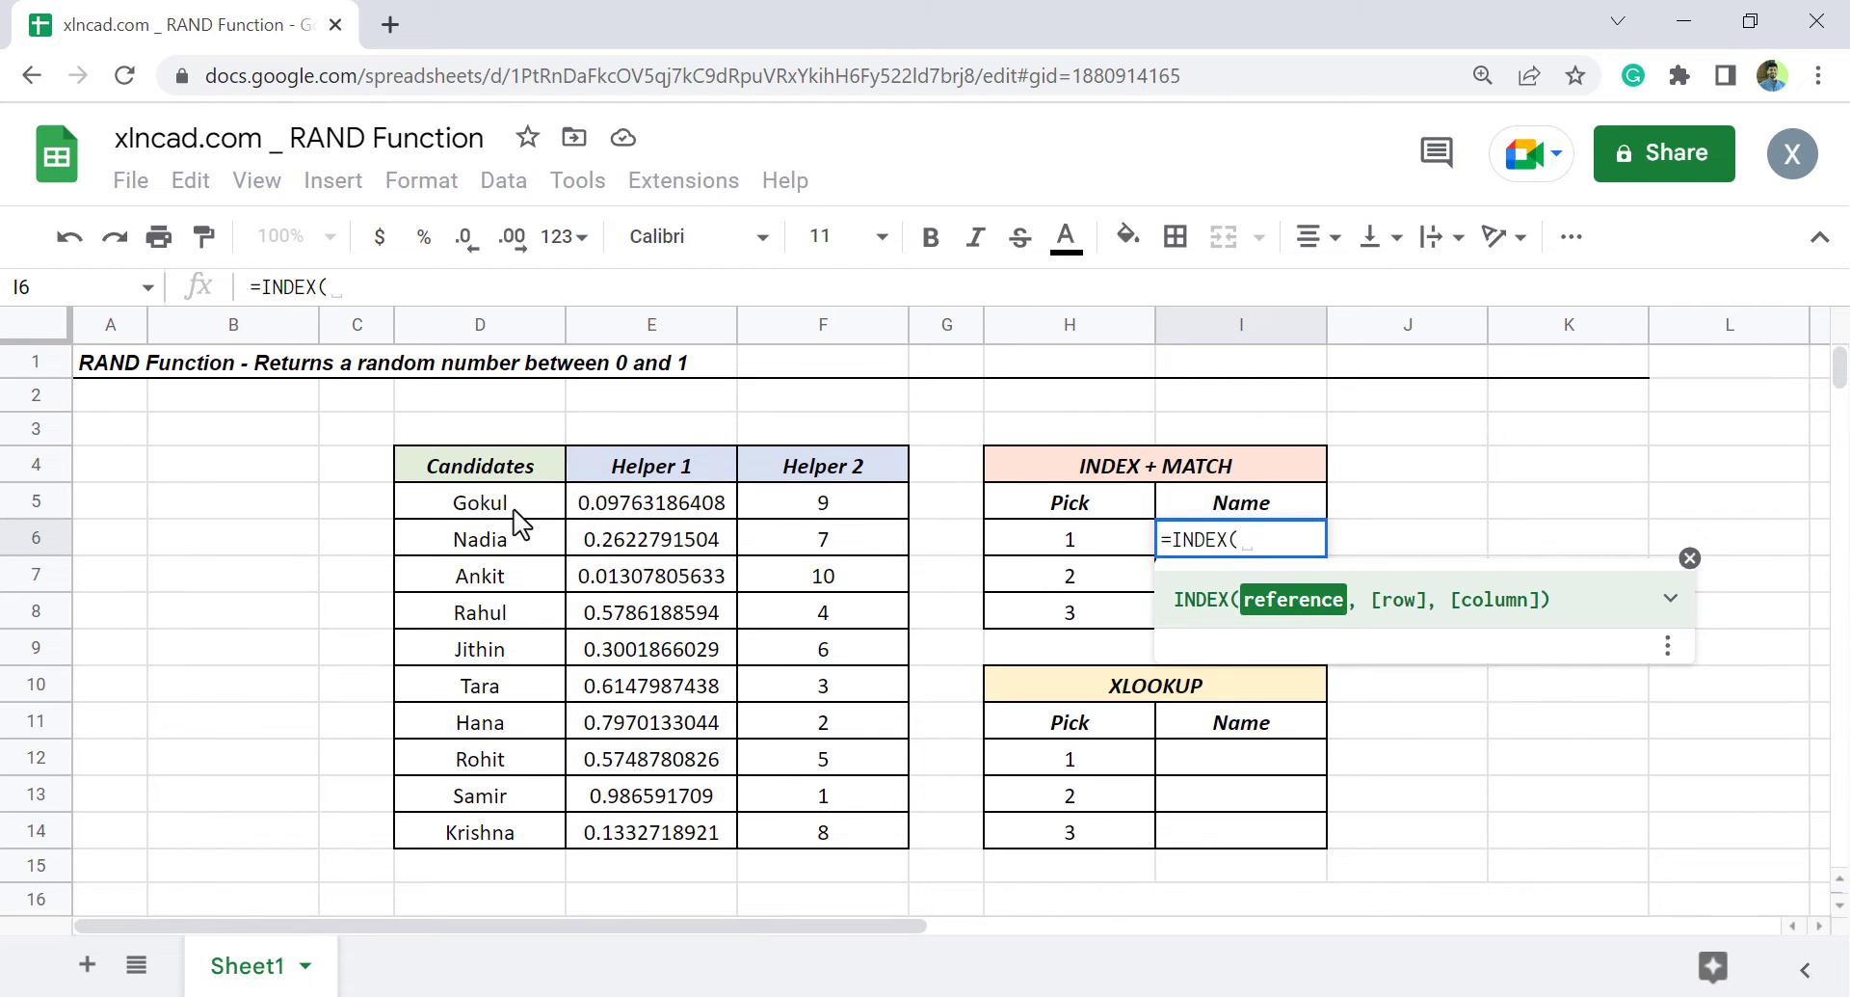
pyautogui.moveTo(513, 511); pyautogui.dragTo(814, 834)
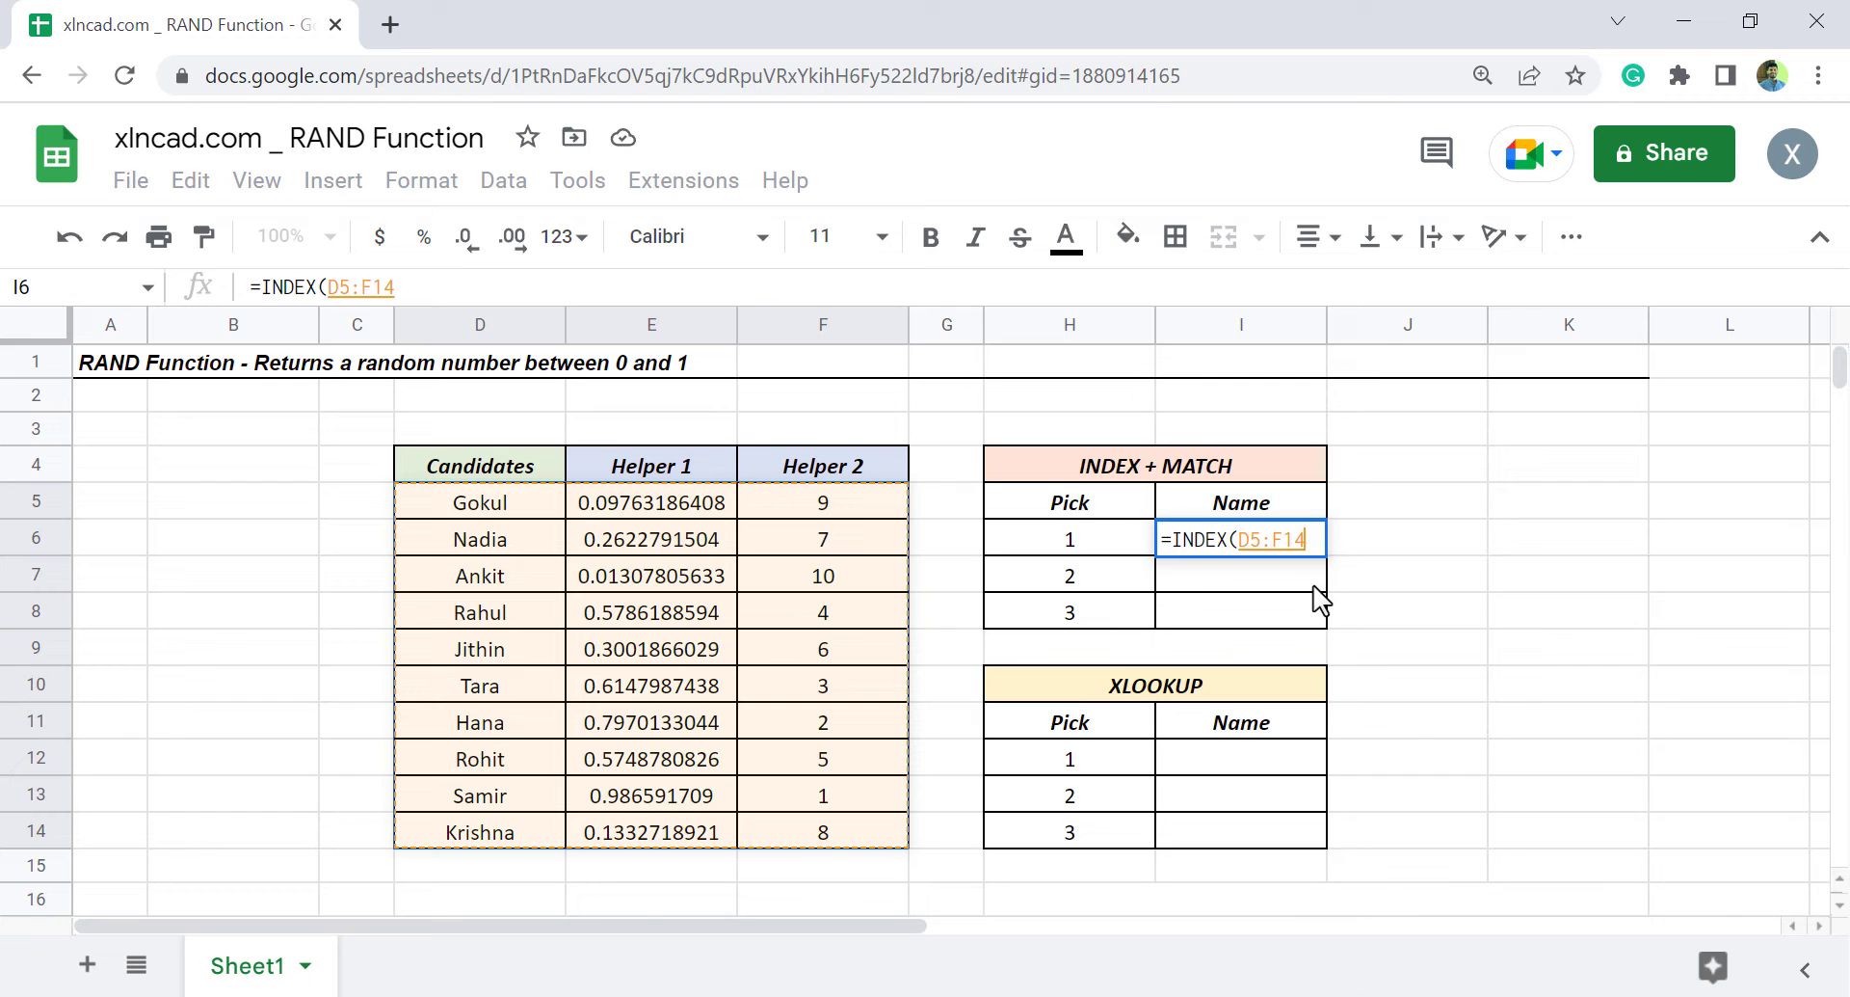
pyautogui.press('F4')
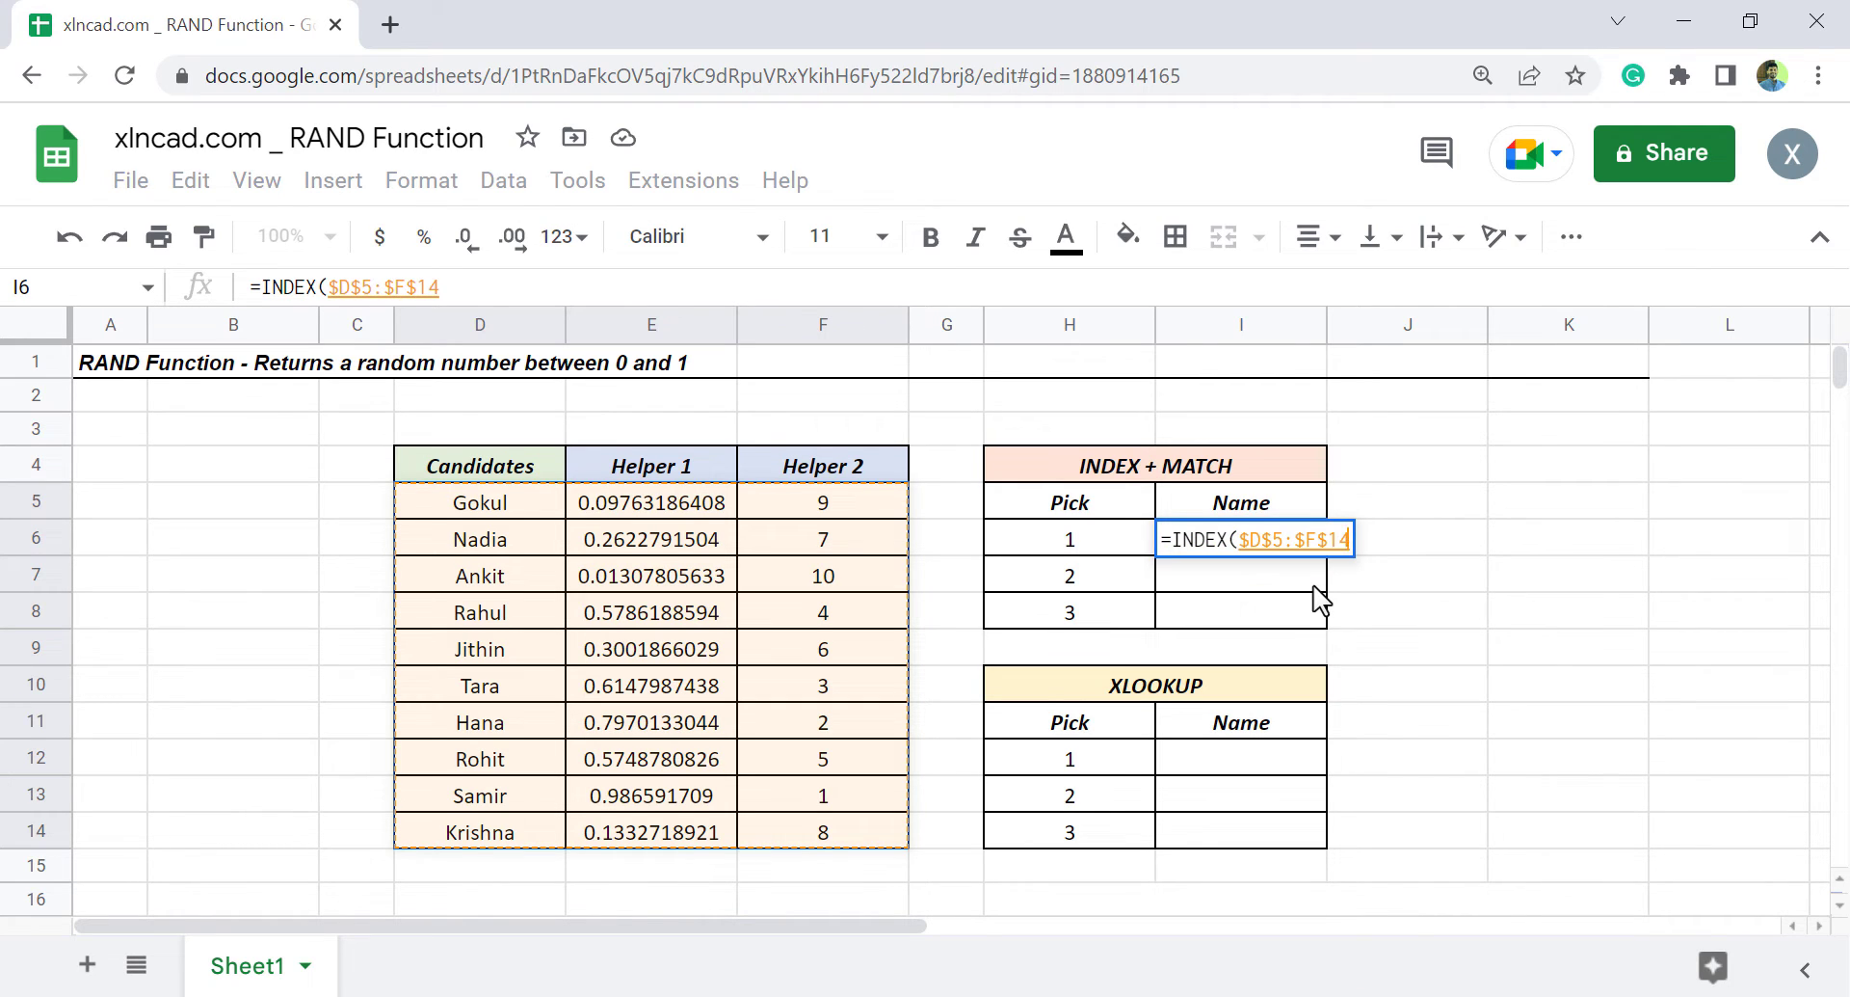
pyautogui.write(',')
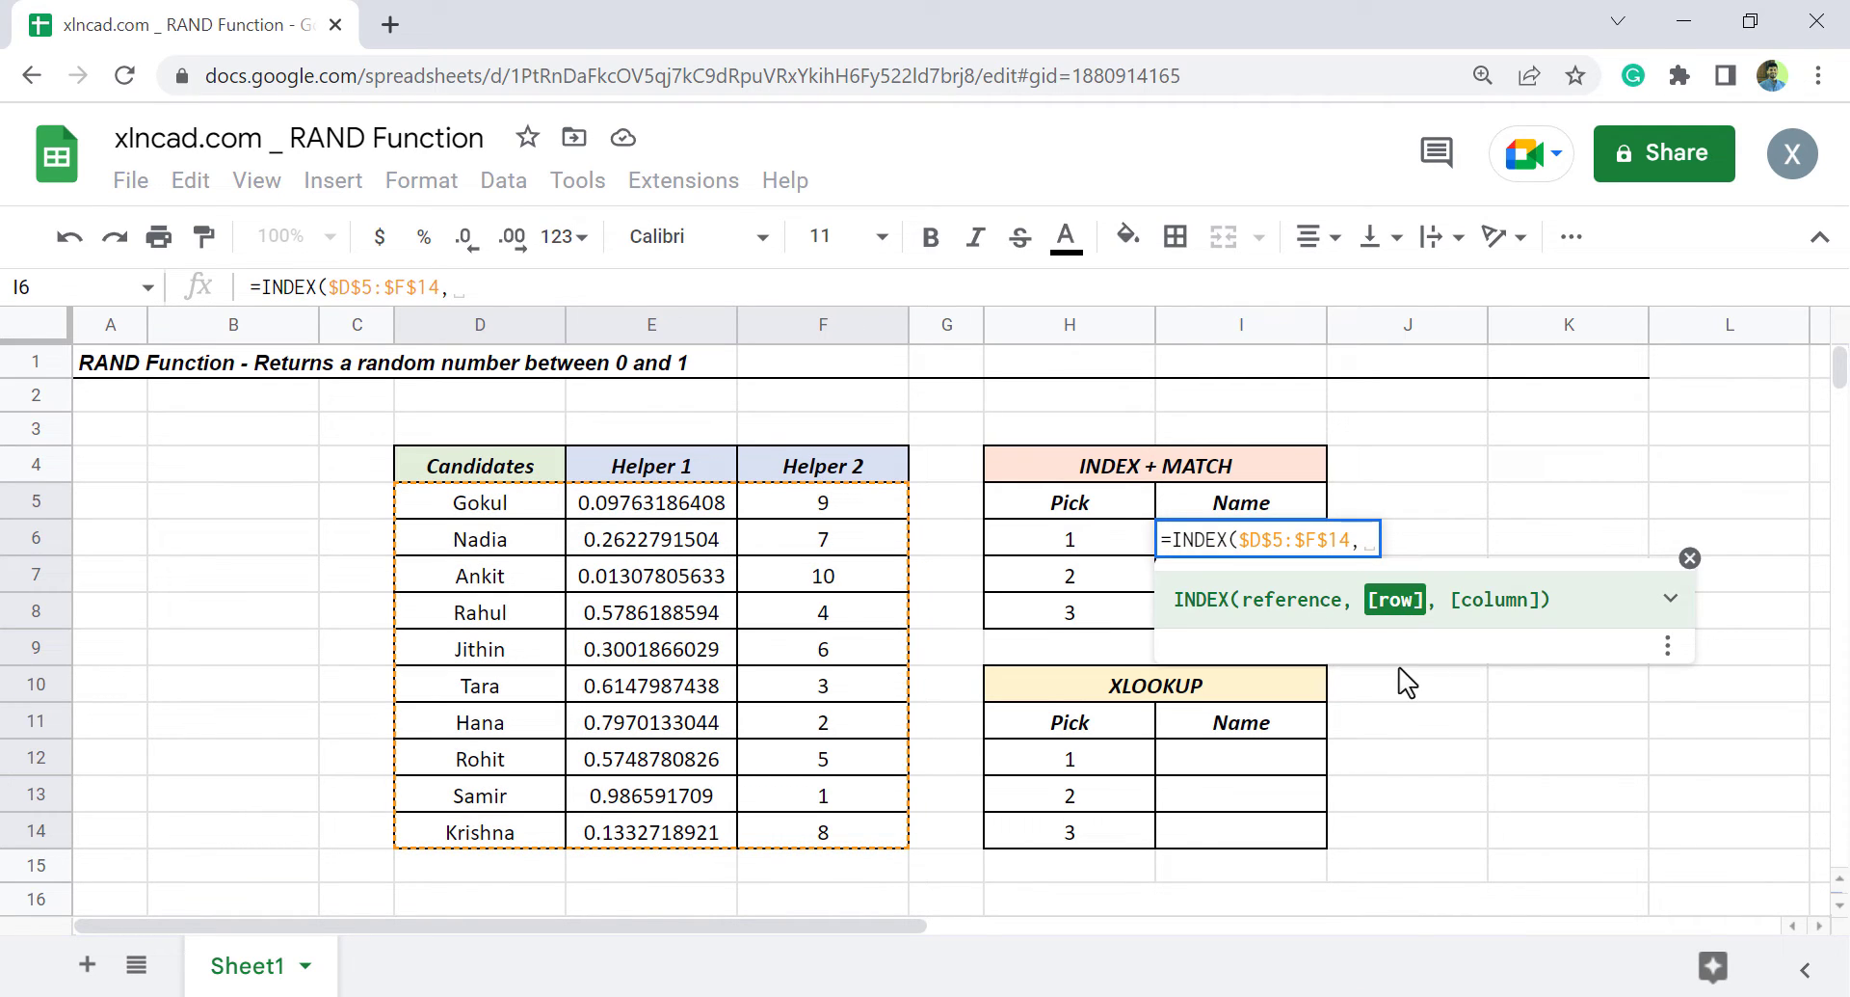
pyautogui.write('MATCH')
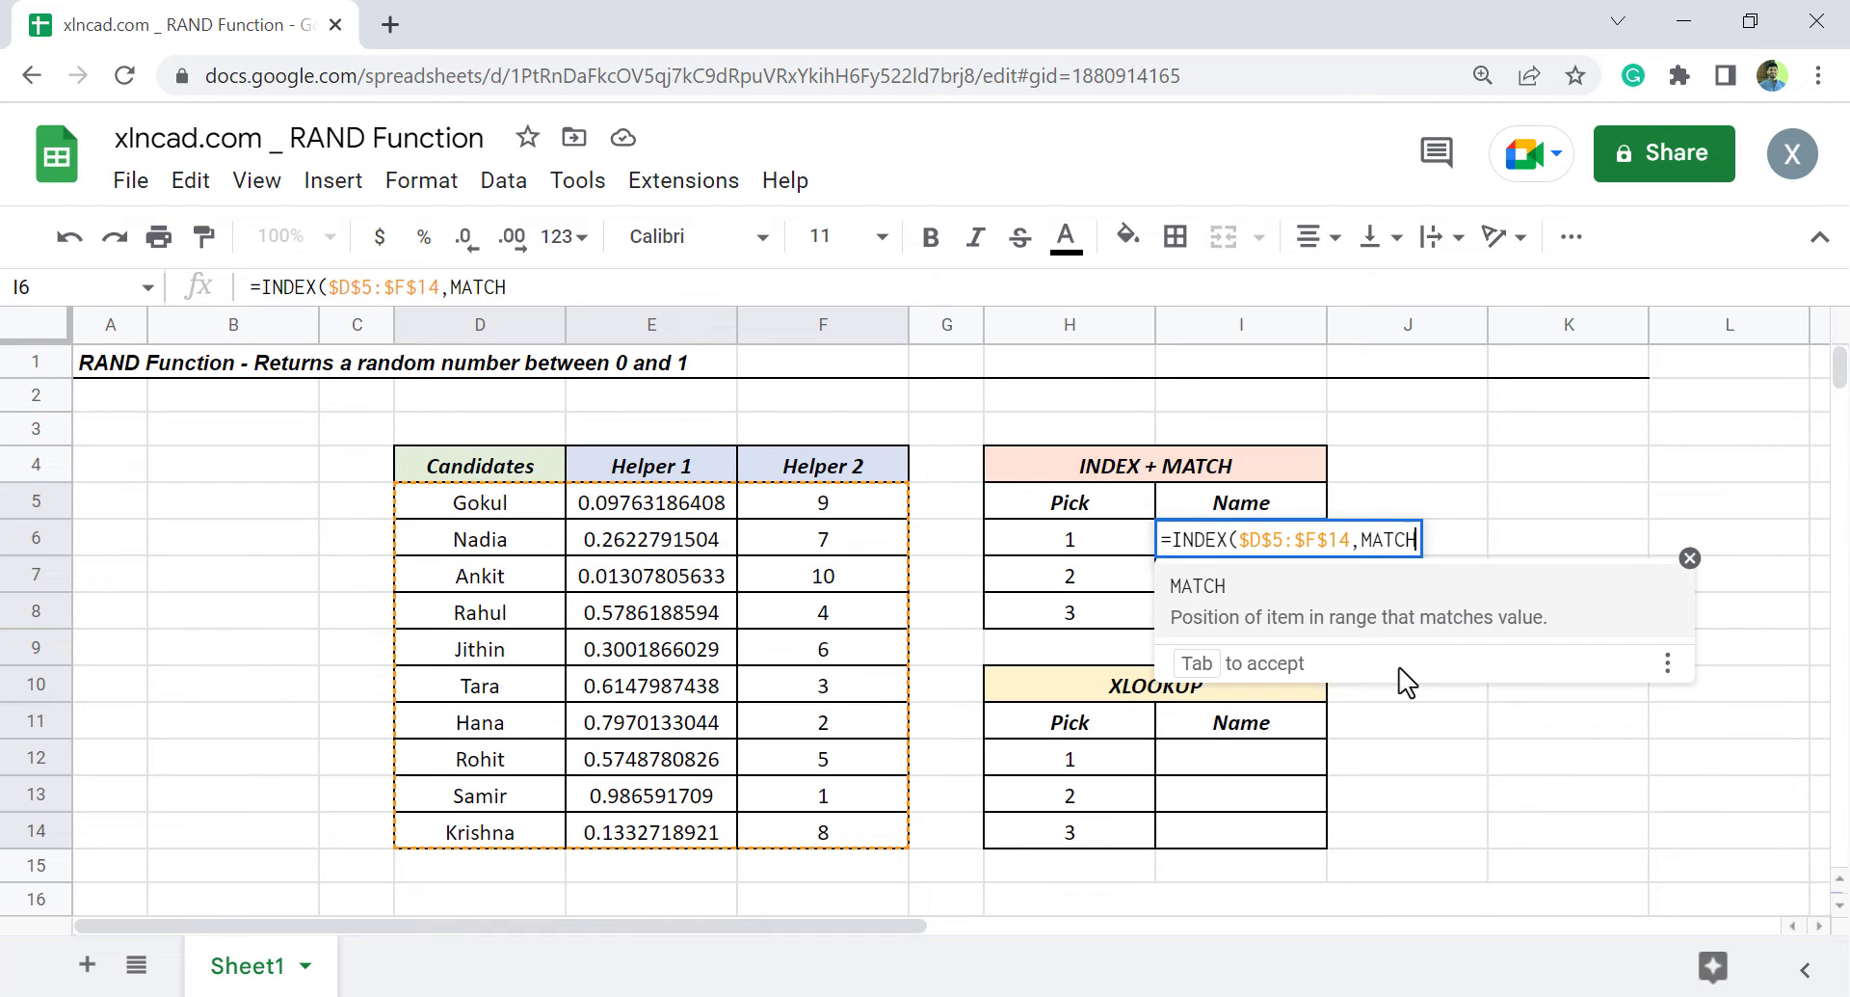
pyautogui.write('(')
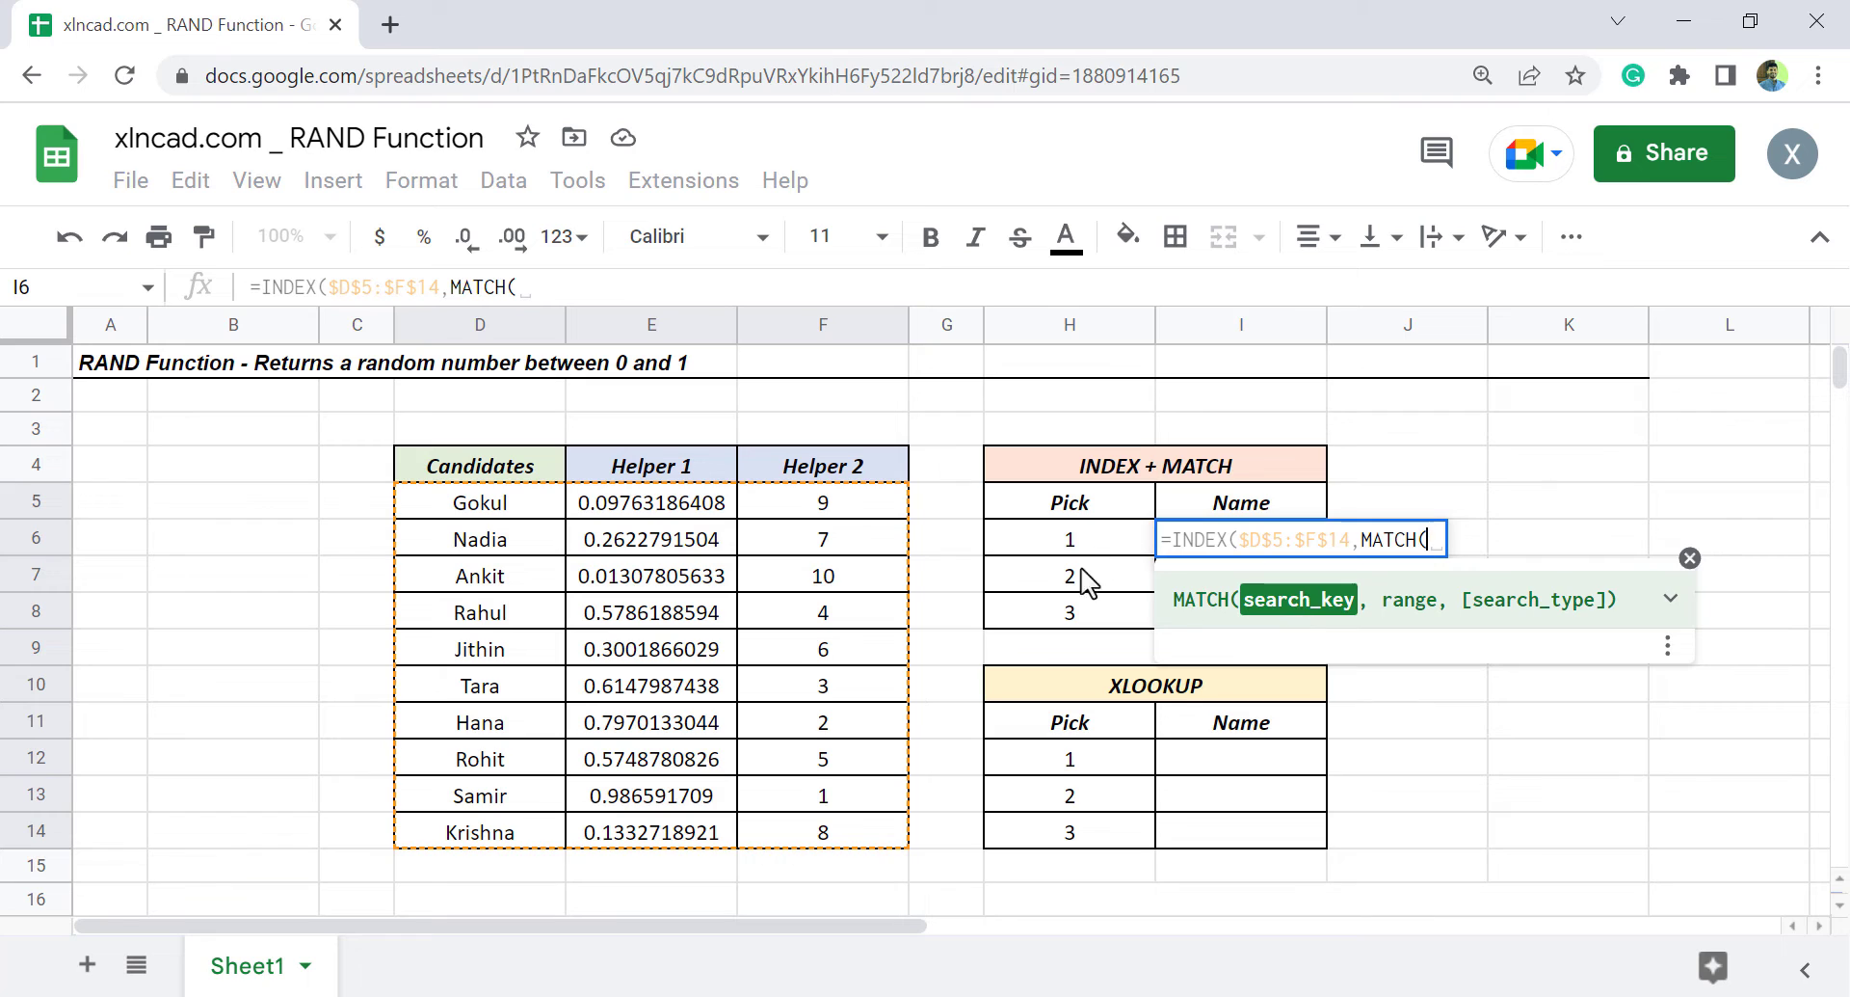
pyautogui.click(1102, 542)
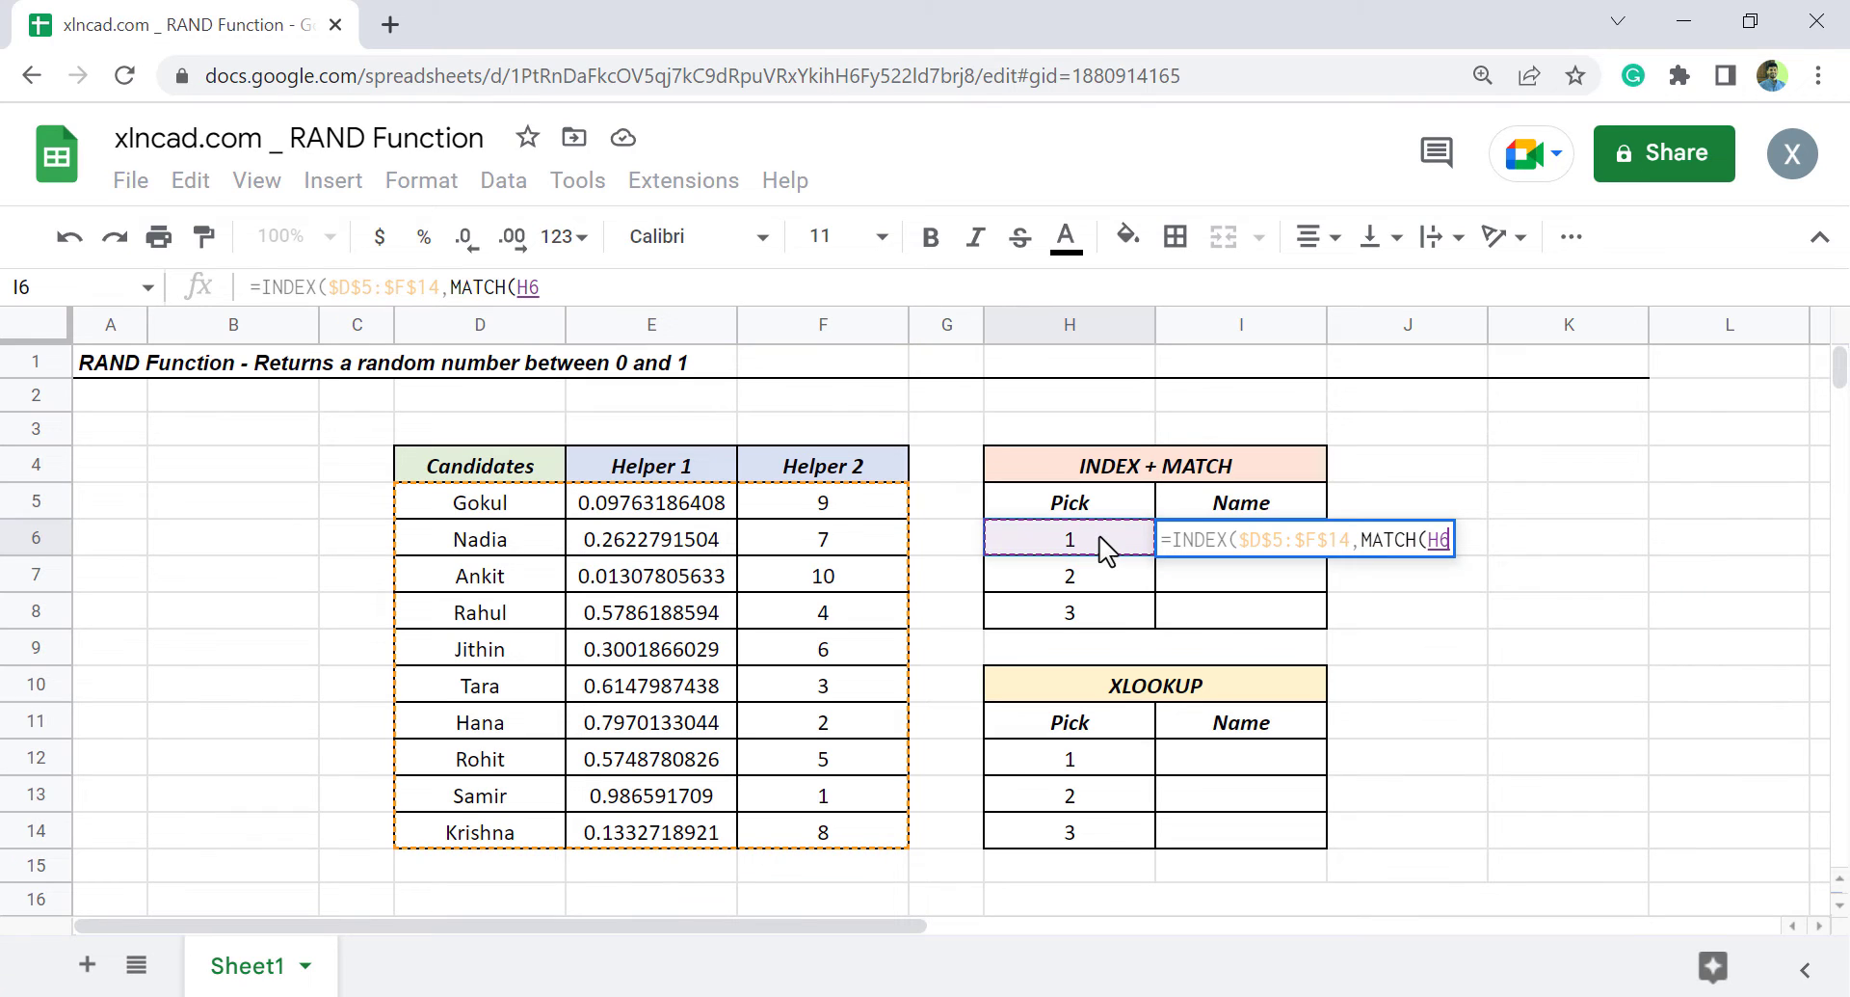
pyautogui.write(',')
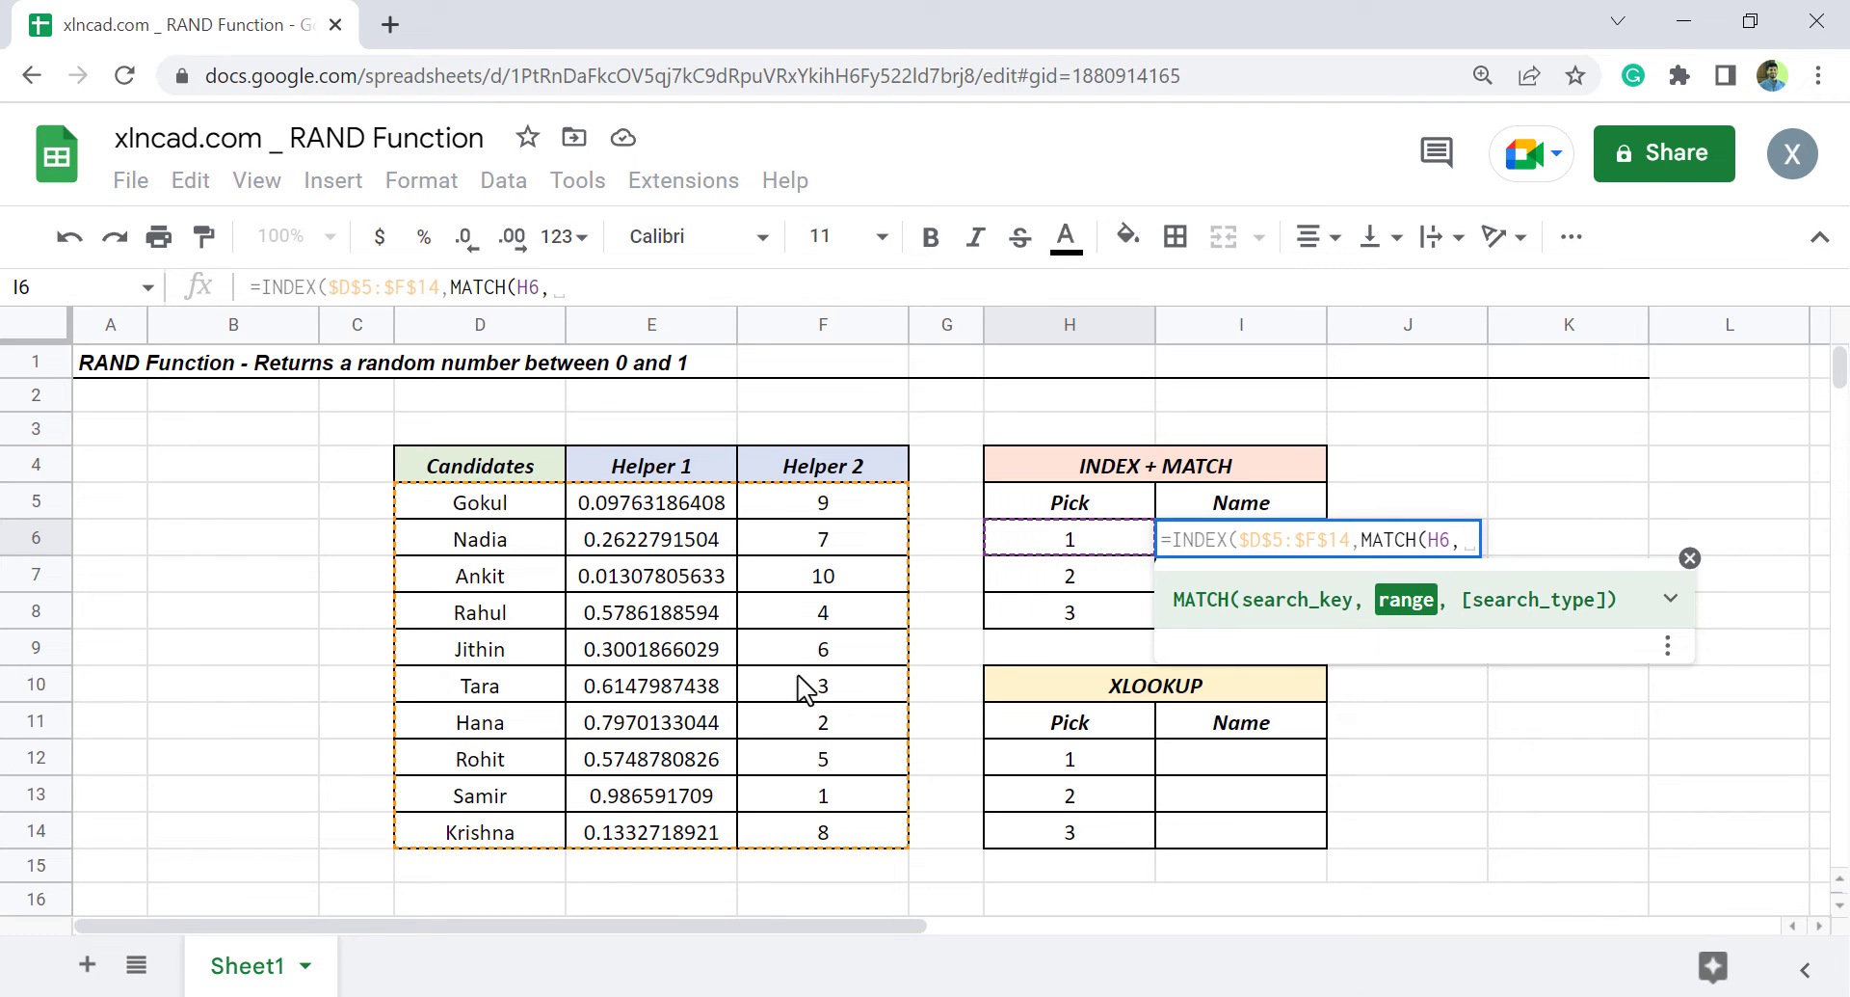
pyautogui.moveTo(844, 502); pyautogui.dragTo(872, 835)
pyautogui.press('F4')
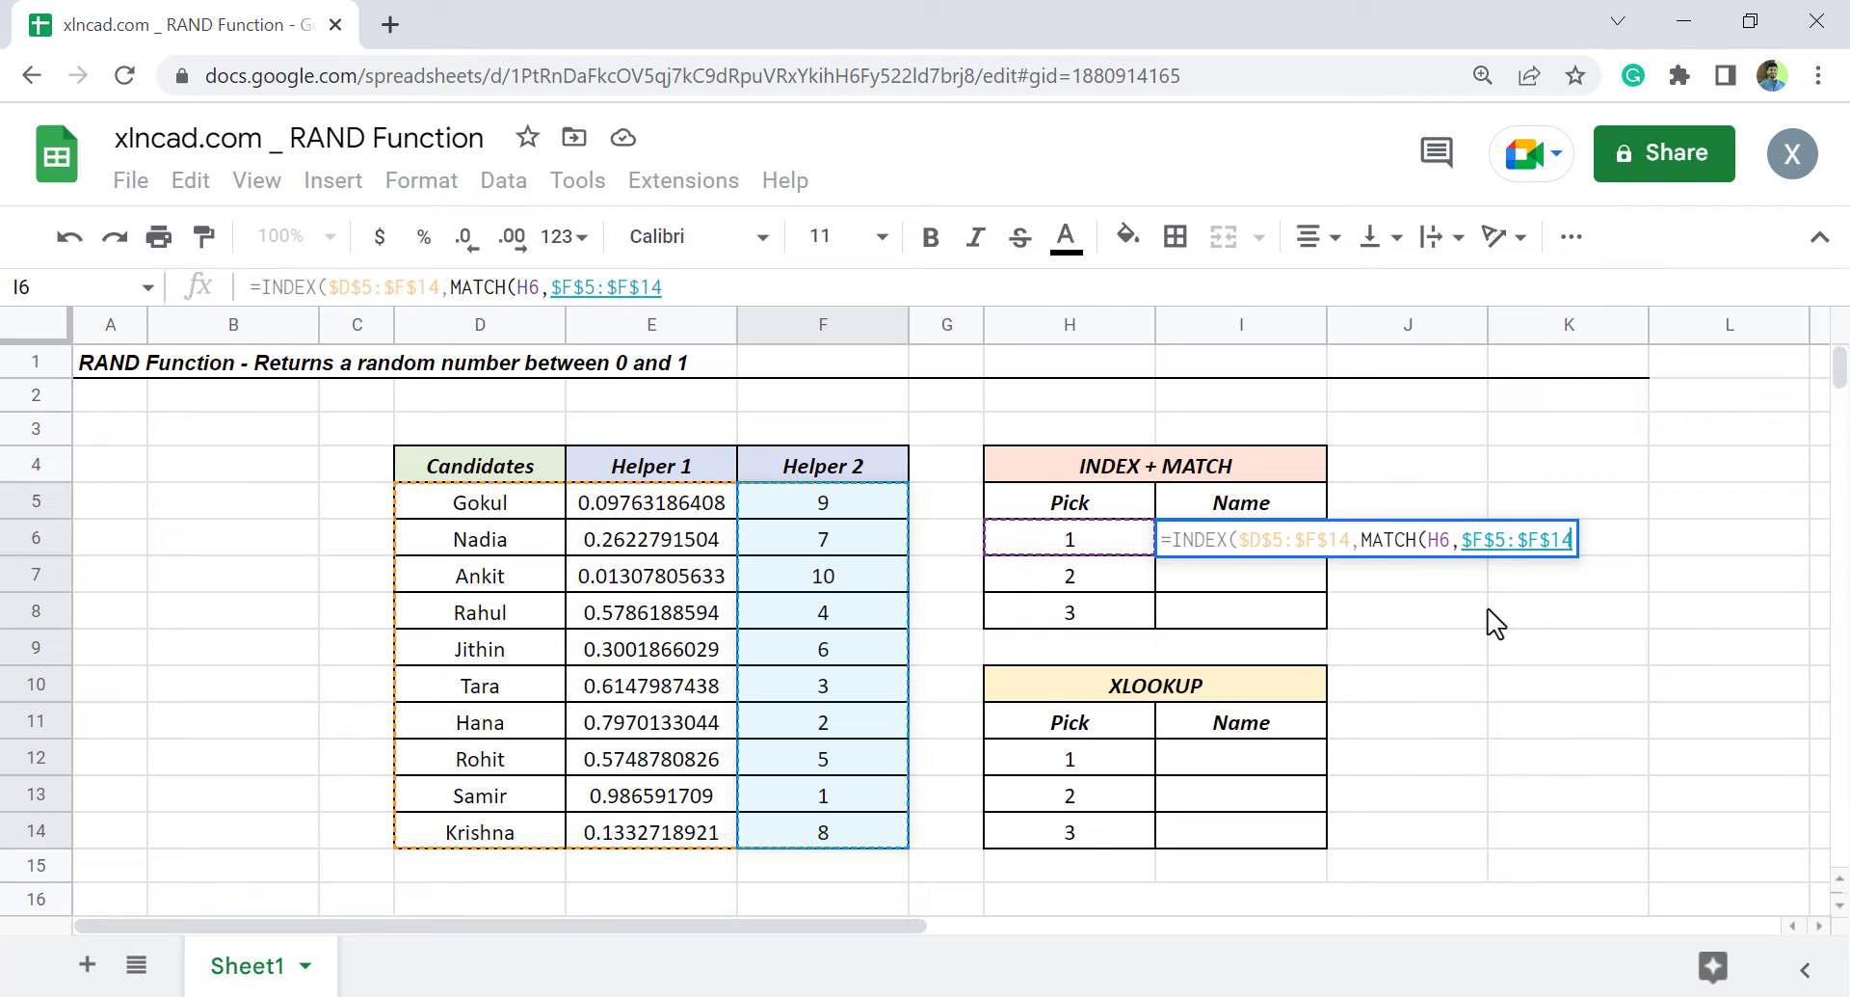
pyautogui.write(',')
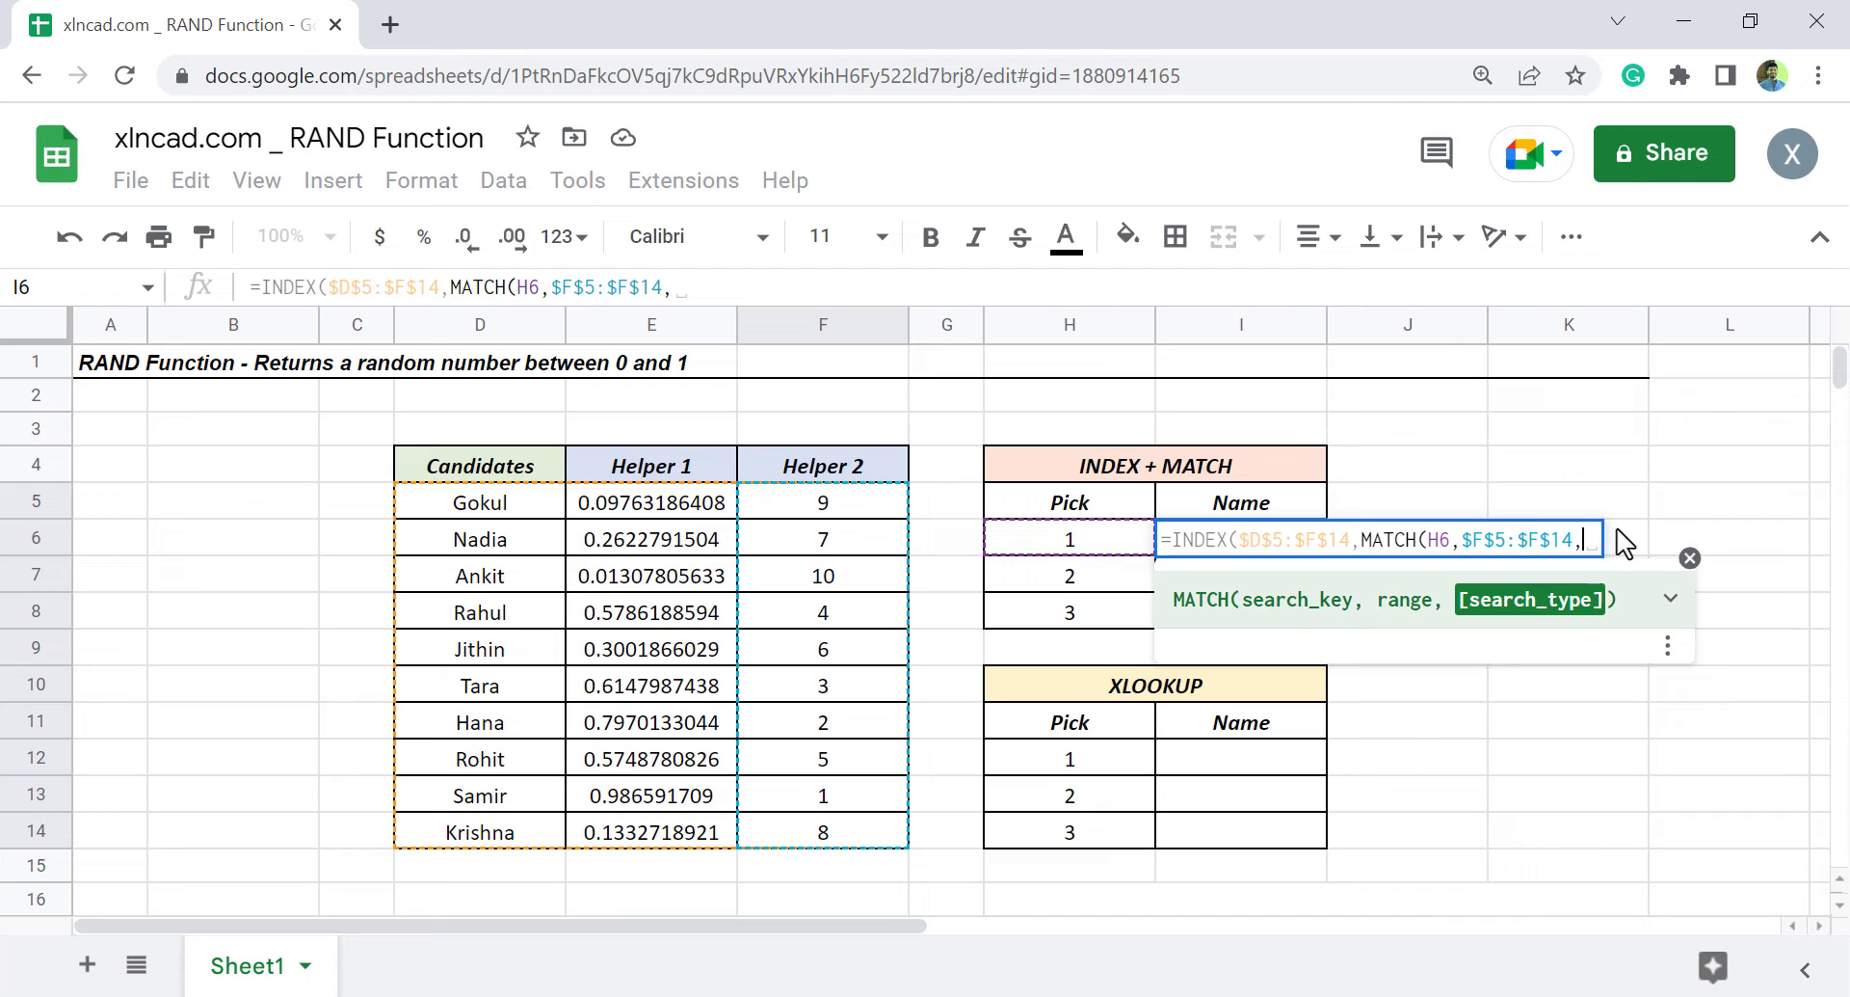
pyautogui.write('0)')
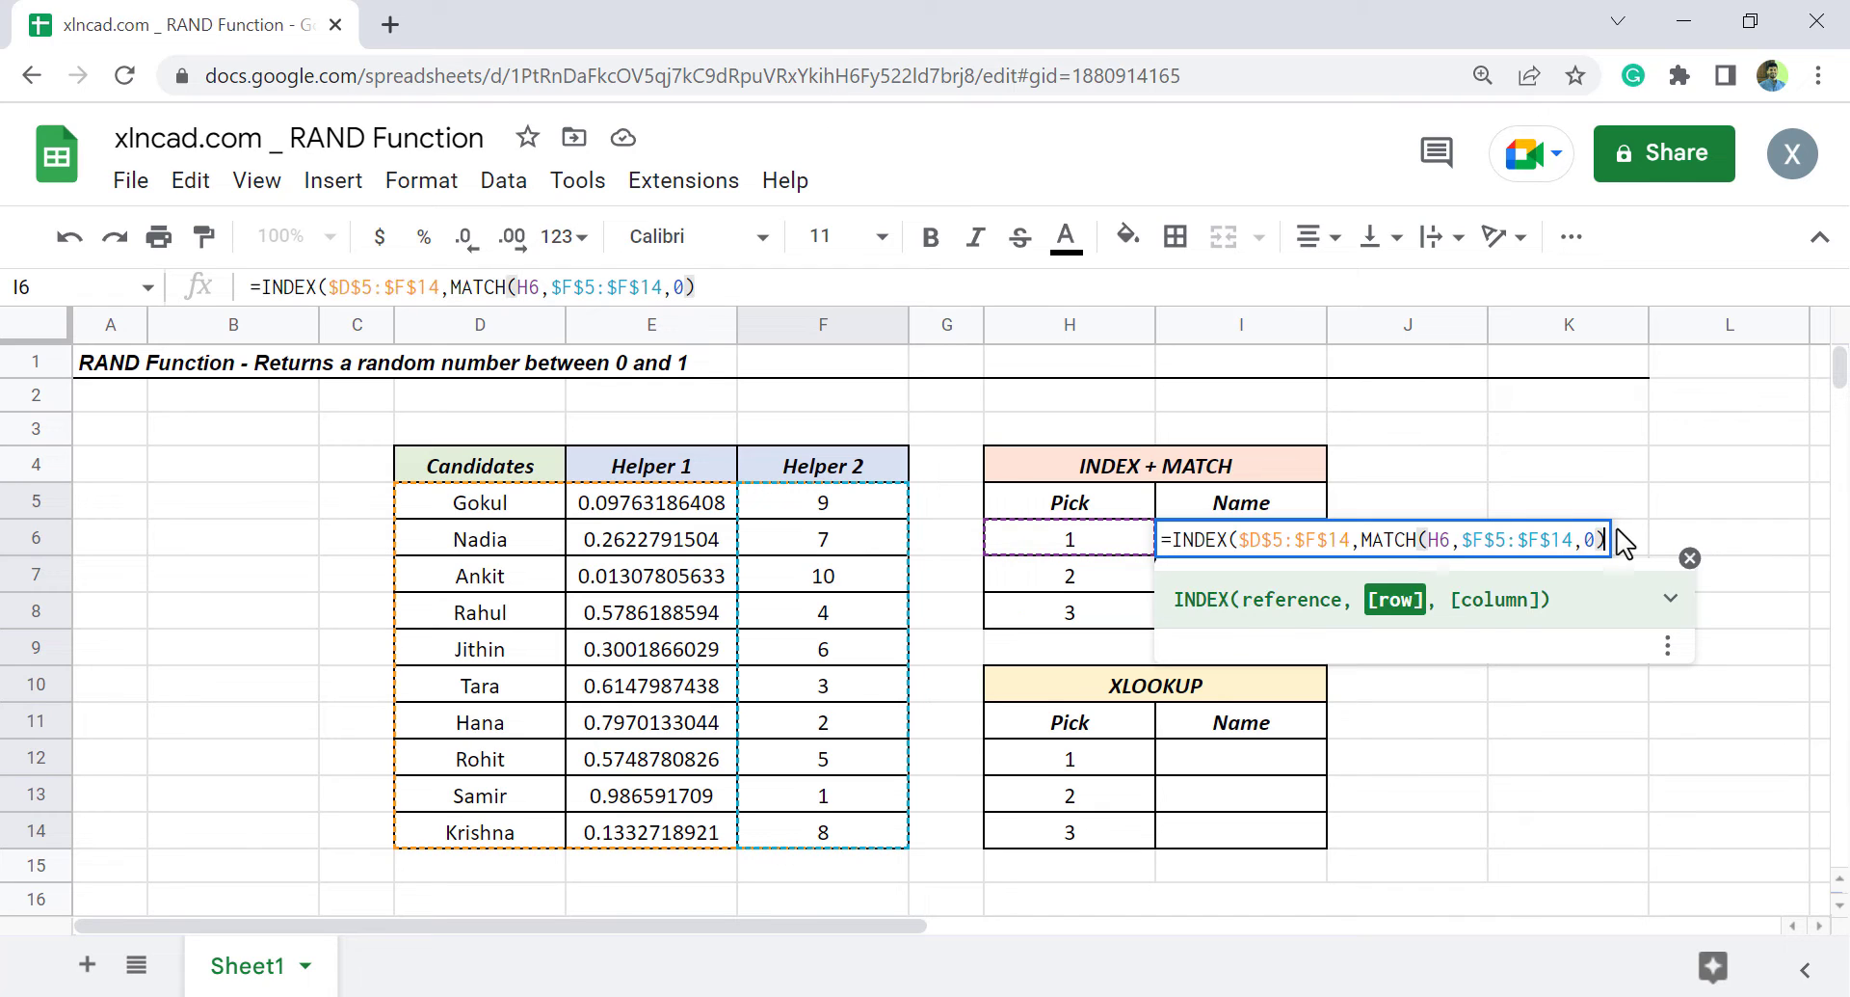
pyautogui.write(',')
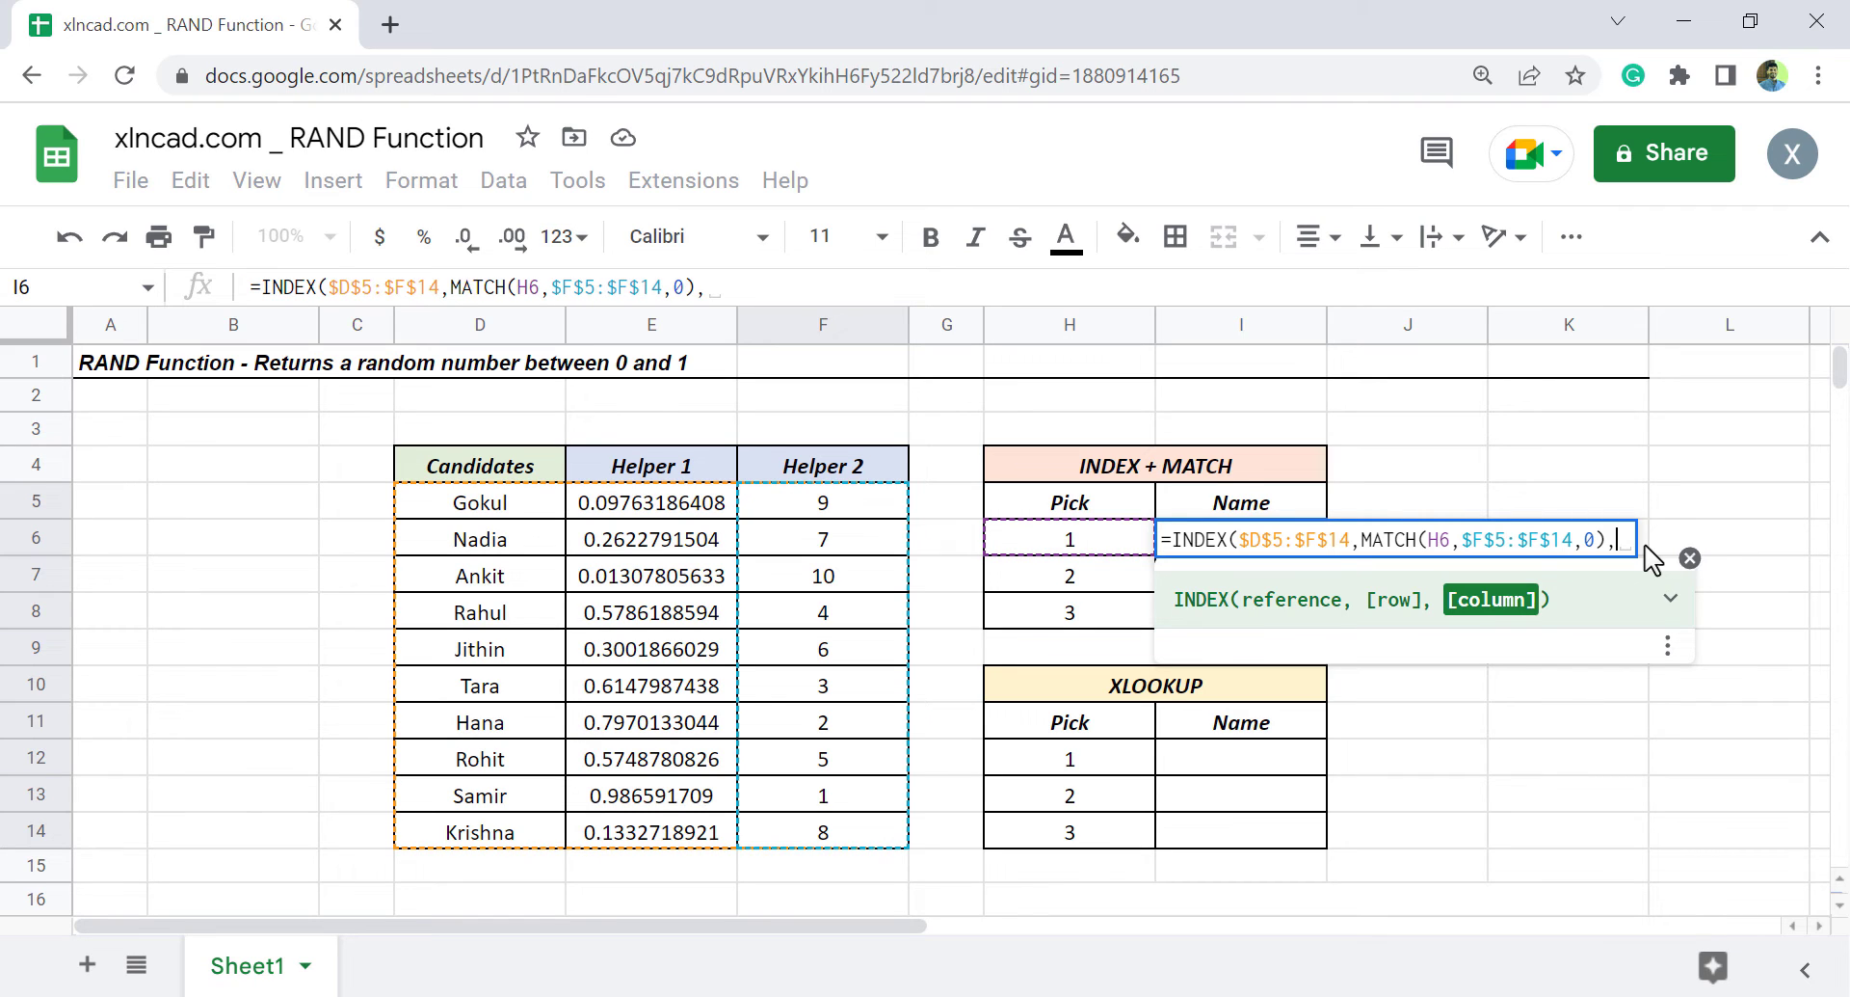
pyautogui.write('1)')
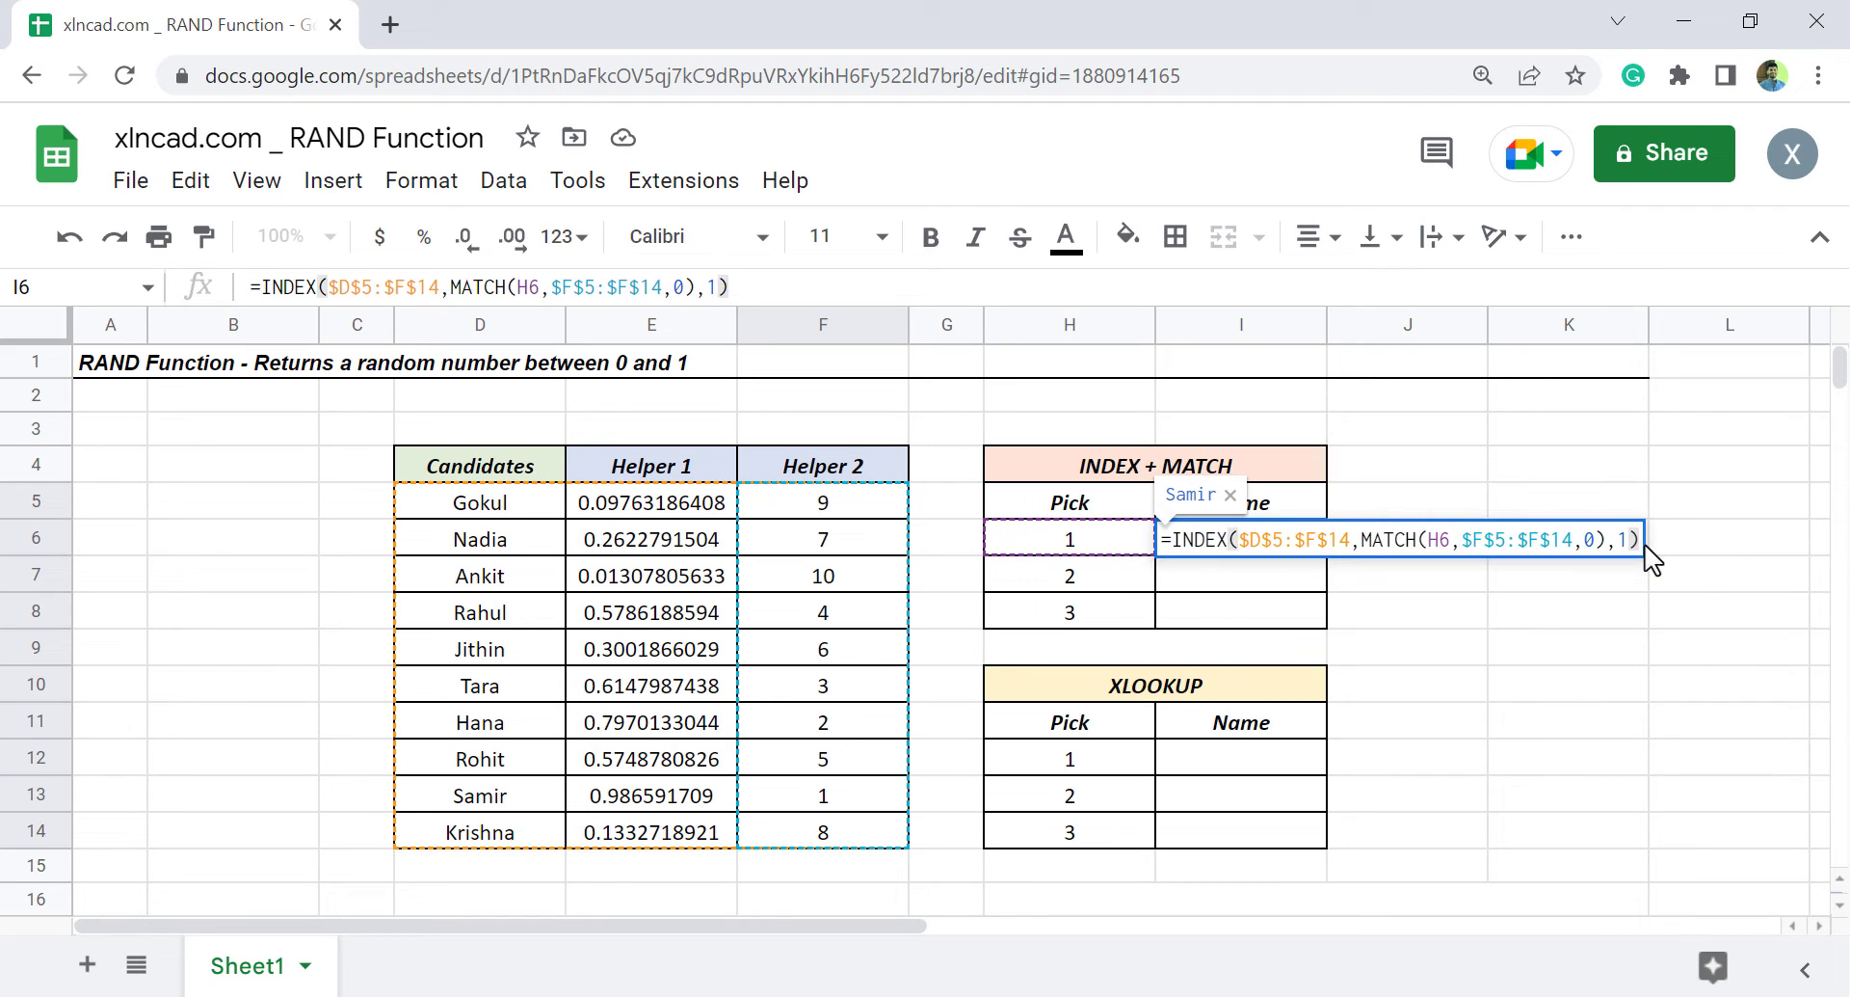
pyautogui.press('Return')
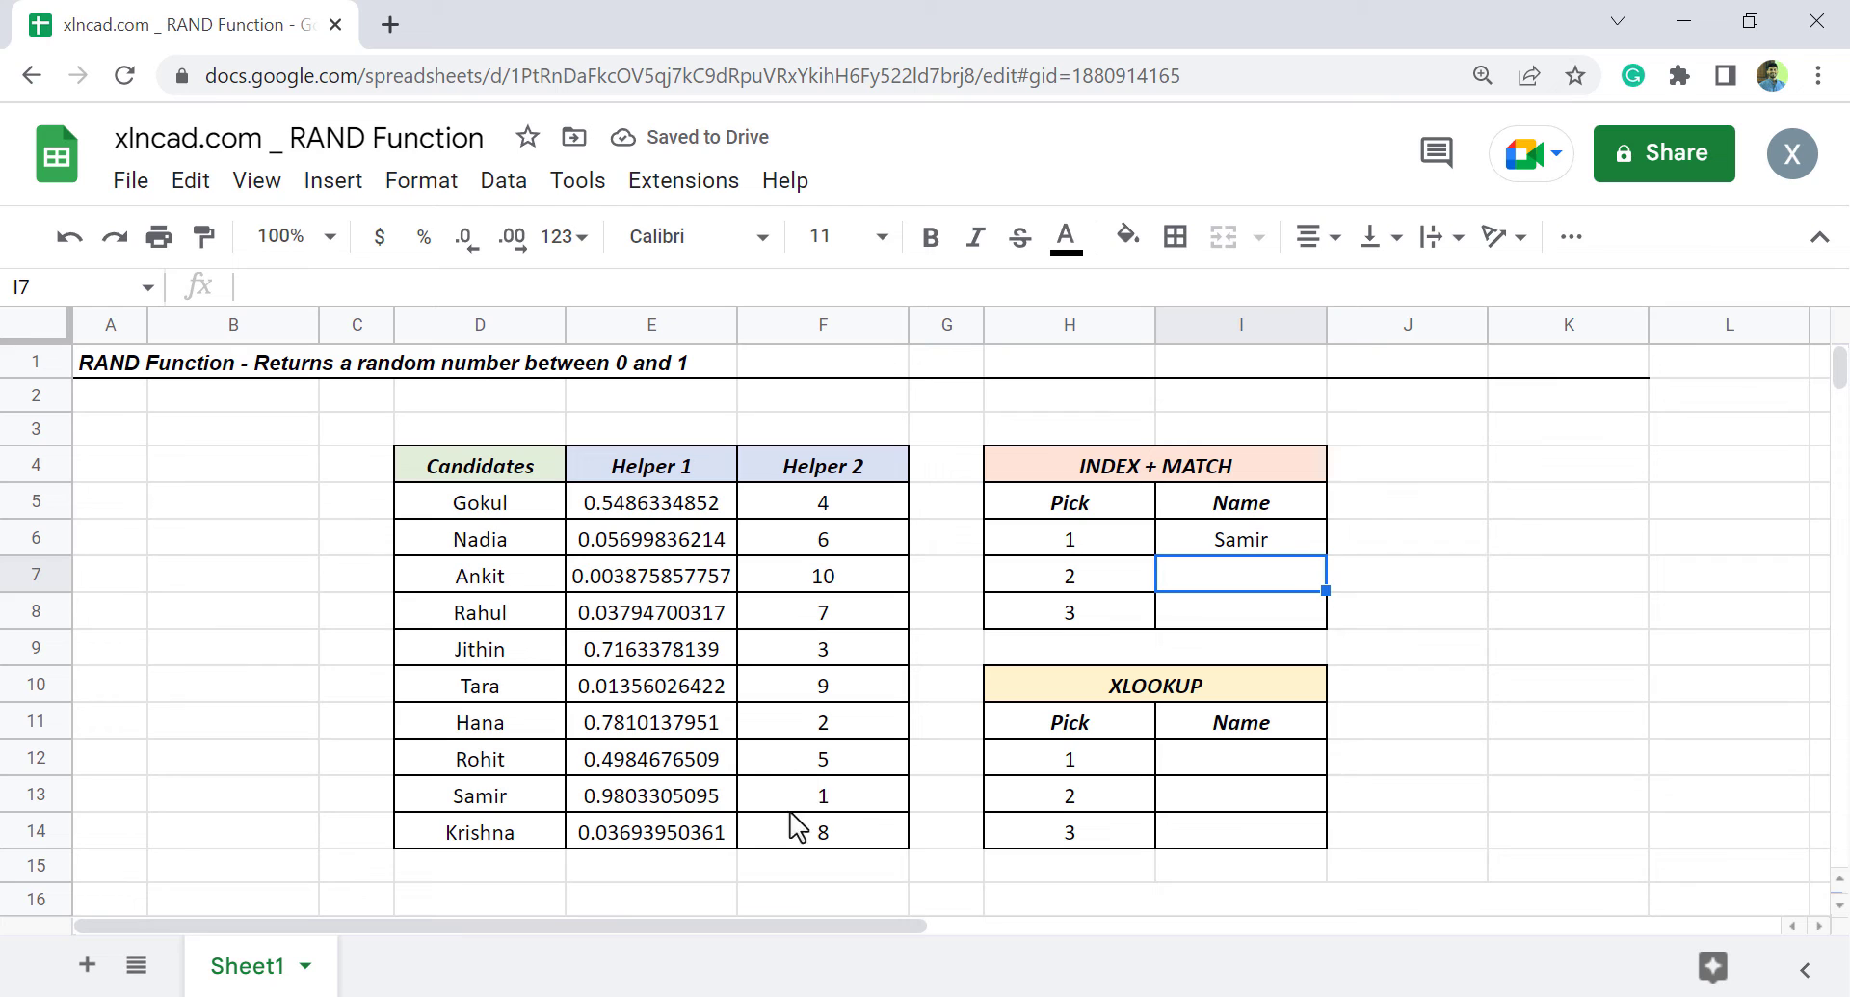
# - Copy the INDEX+MATCH formula from I6 down to I8
pyautogui.click(1305, 540)
pyautogui.moveTo(1327, 555); pyautogui.dragTo(1331, 625)
pyautogui.click(1102, 546)
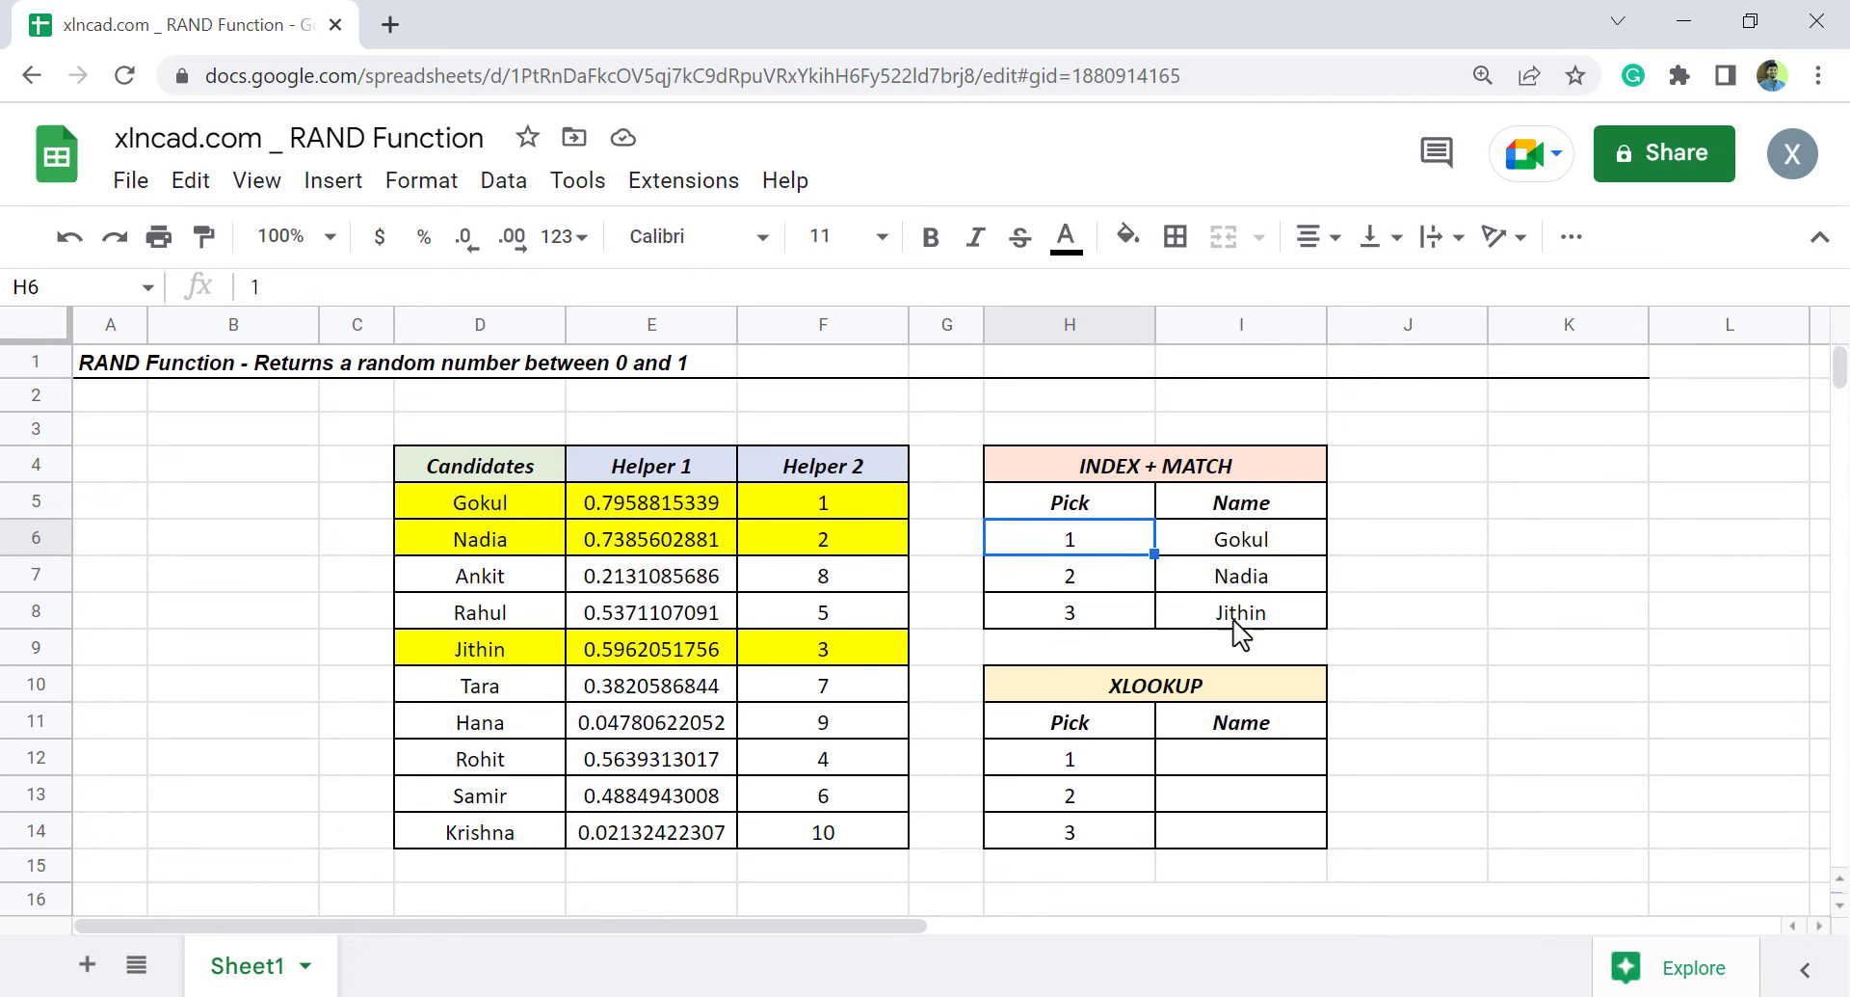
# - Enter 123 in K5 to force recalculation, then clear it
pyautogui.click(1547, 505)
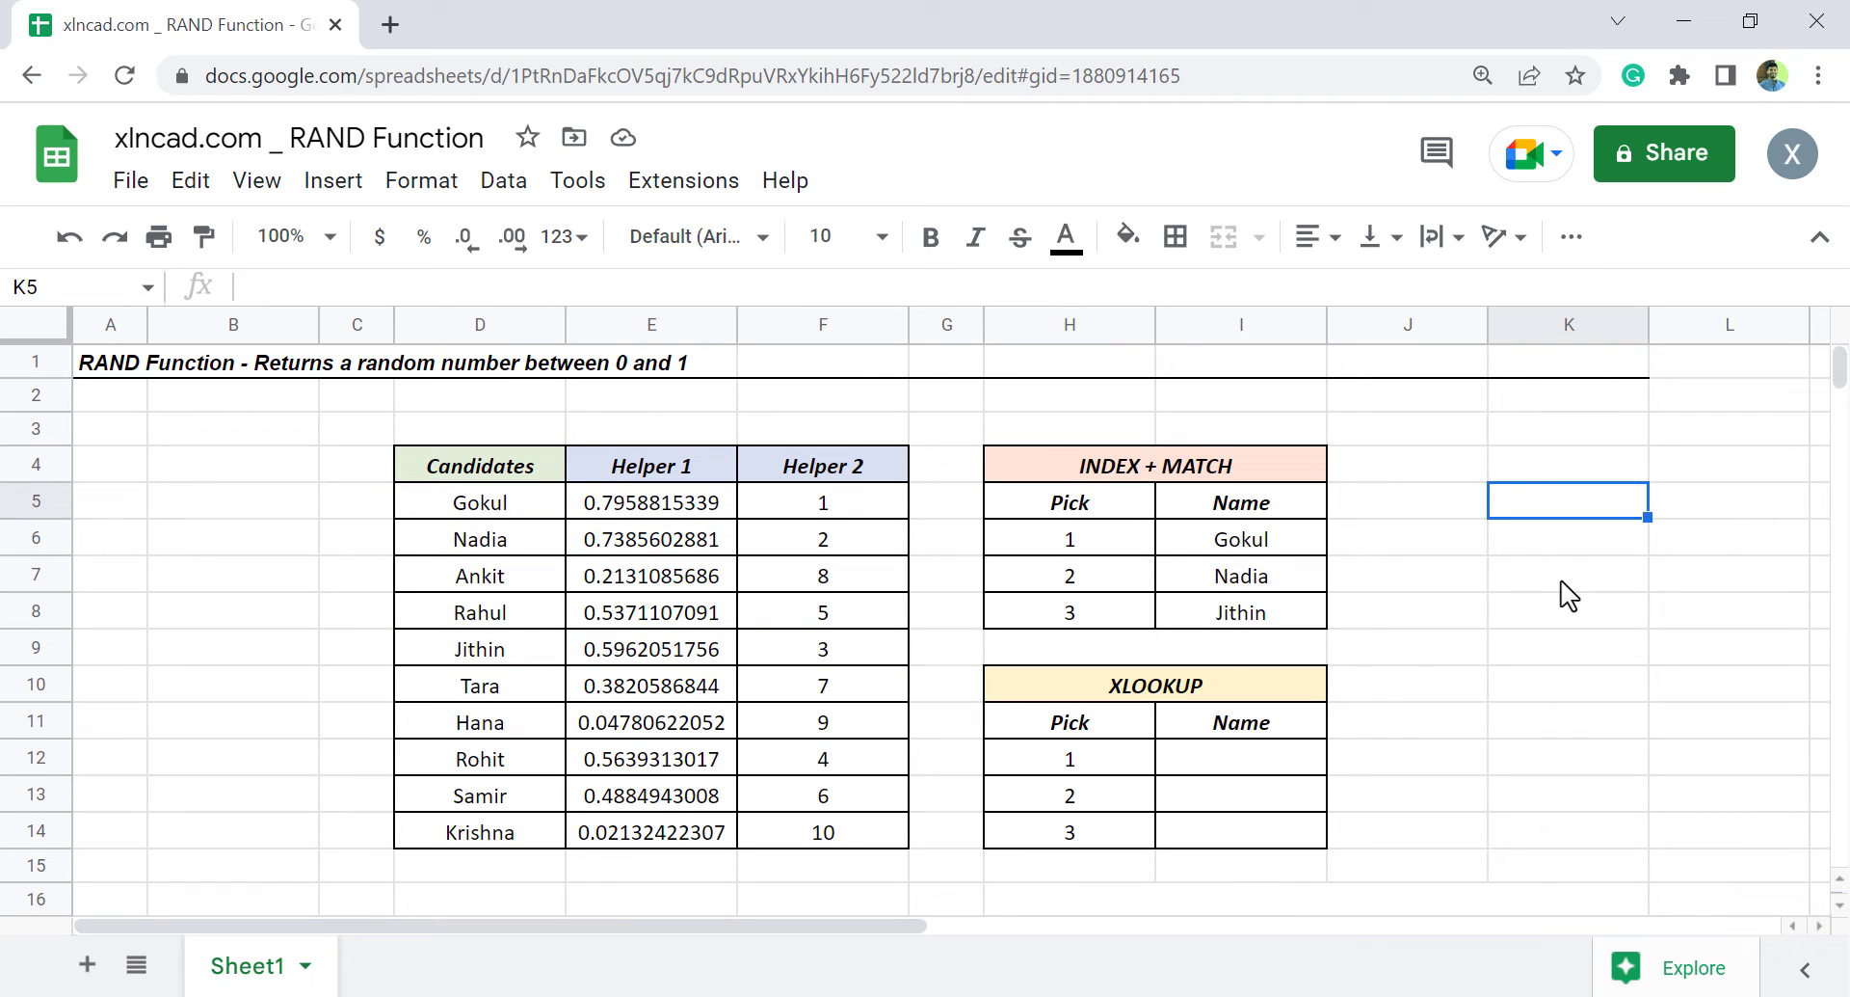
pyautogui.write('123')
pyautogui.press('Return')
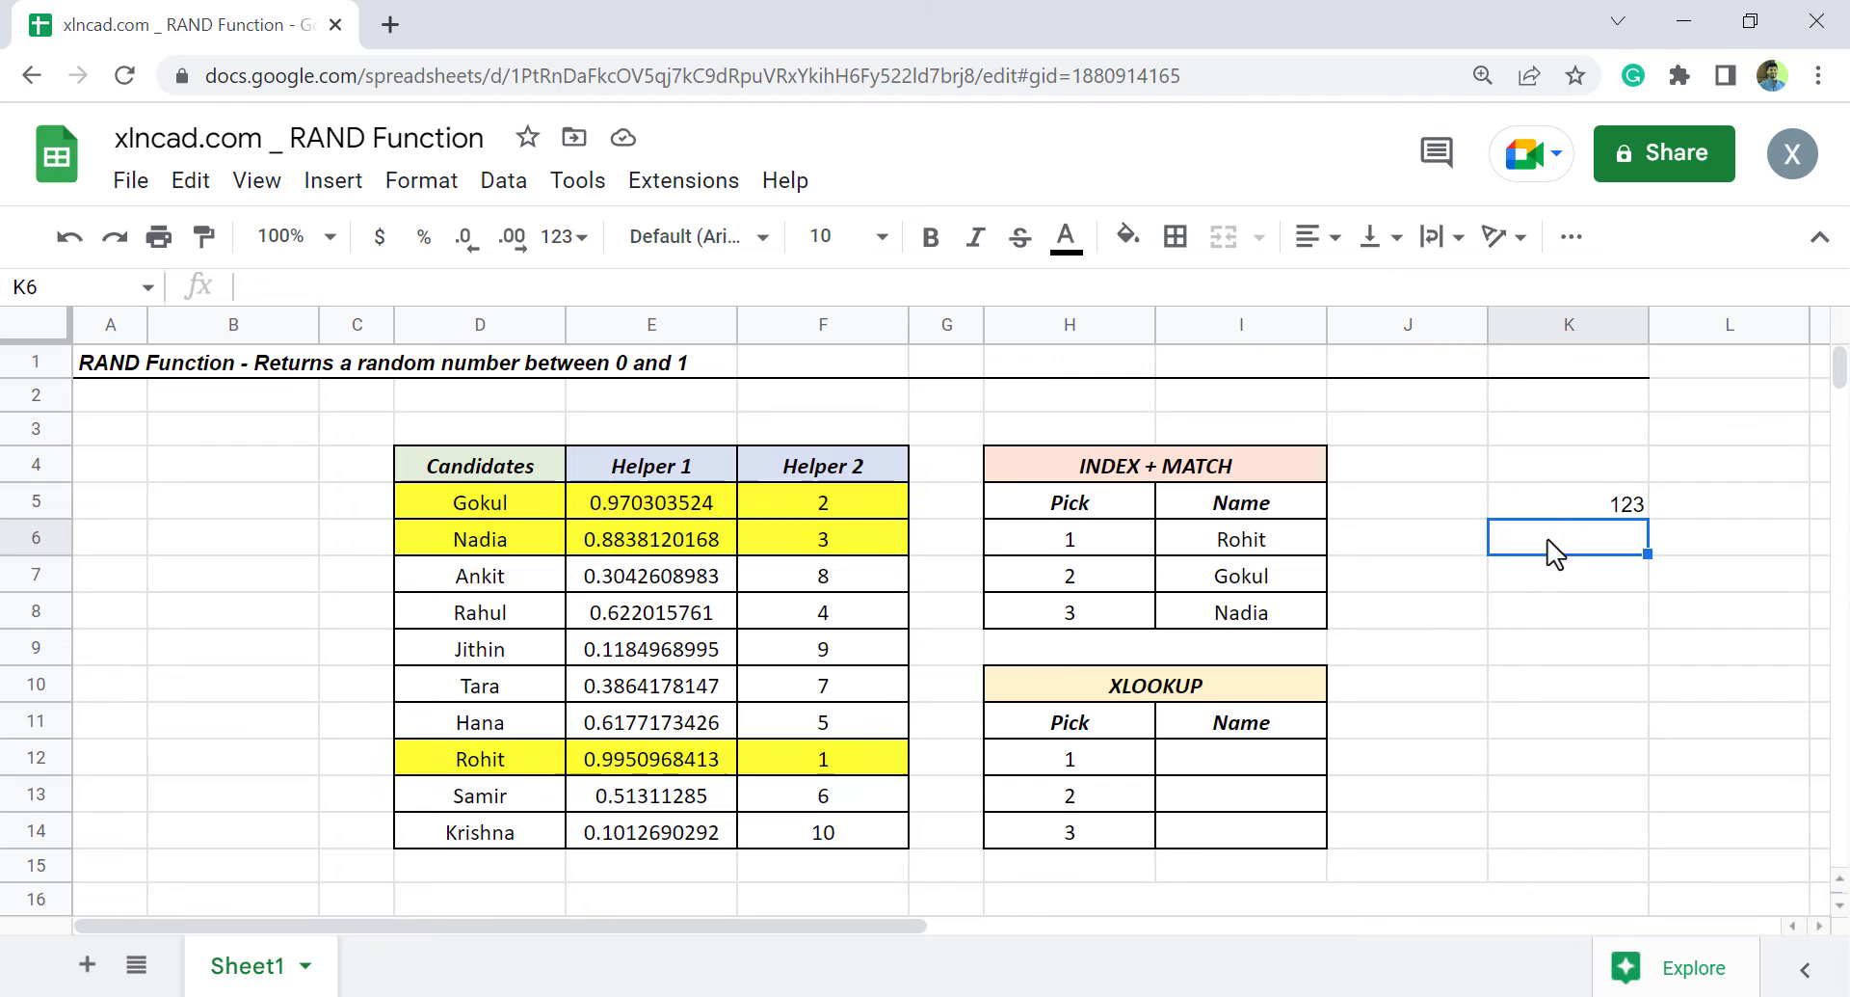
pyautogui.press('Up')
pyautogui.press('Delete')
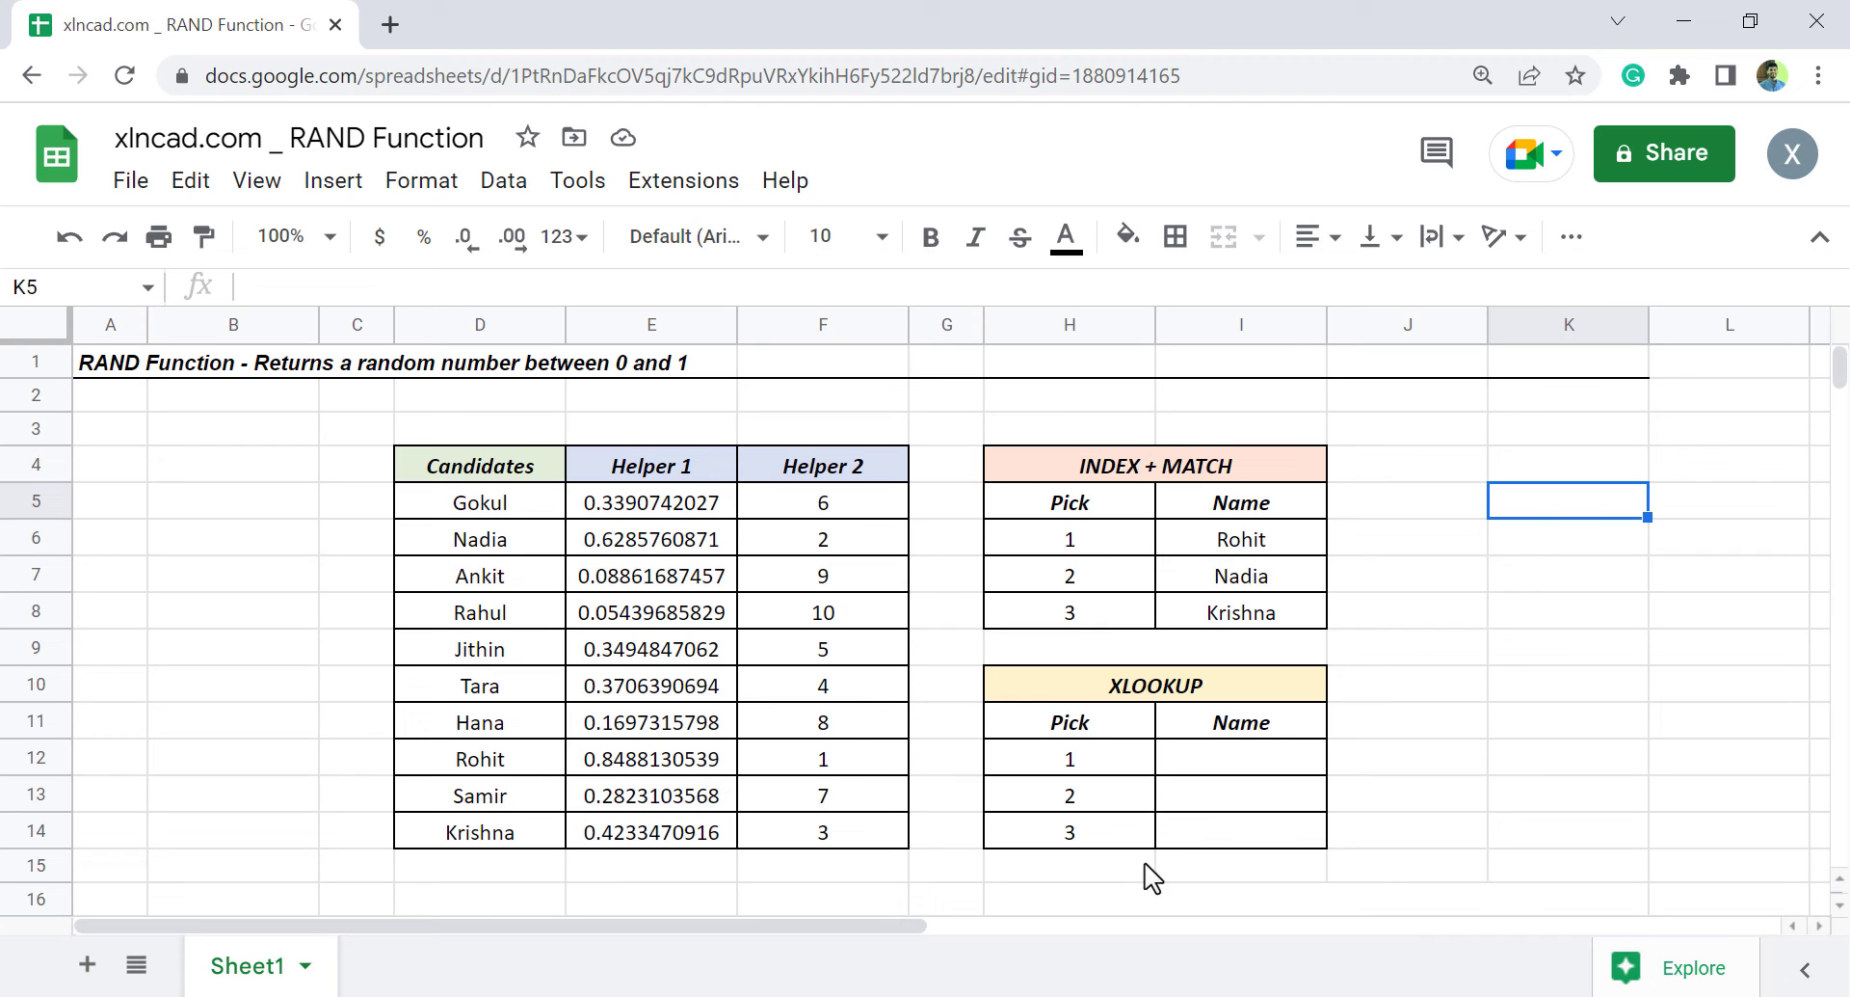
# - Enter =XLOOKUP(H12,$F$5:$F$14,$D$5:$D$14) in I12 for XLOOKUP Pick 1
pyautogui.click(1228, 764)
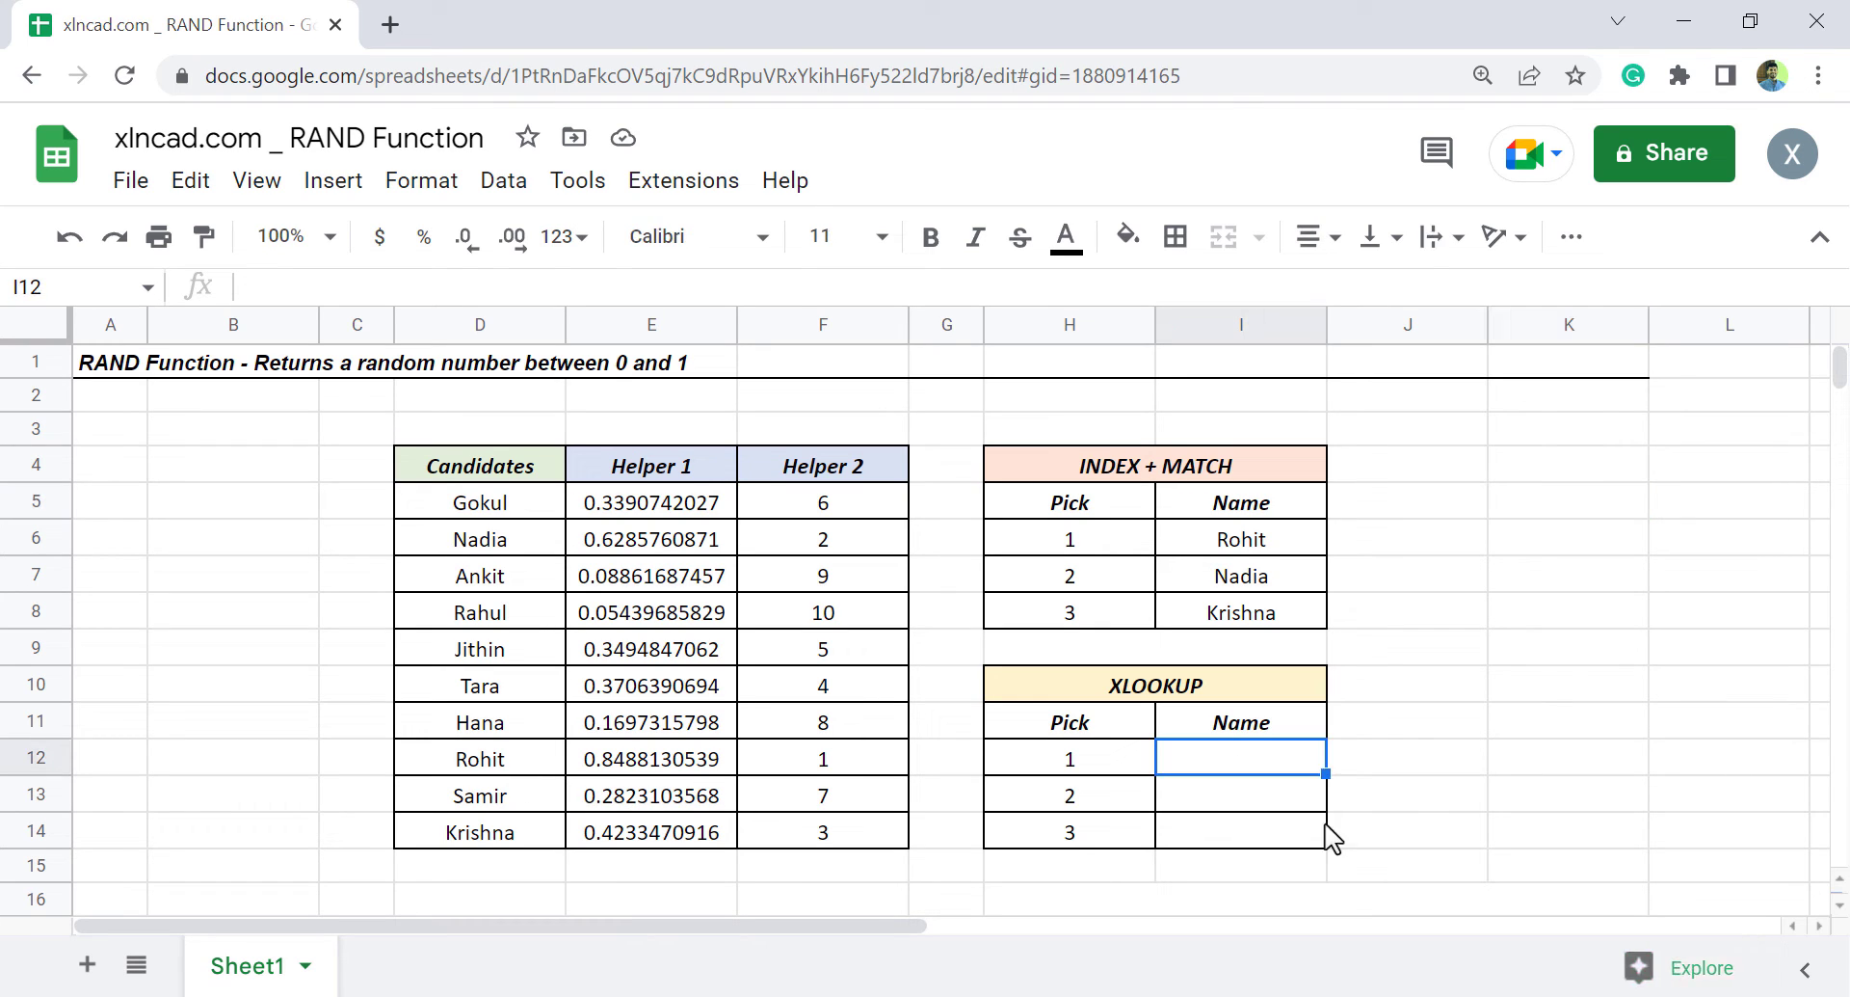
pyautogui.write('=X')
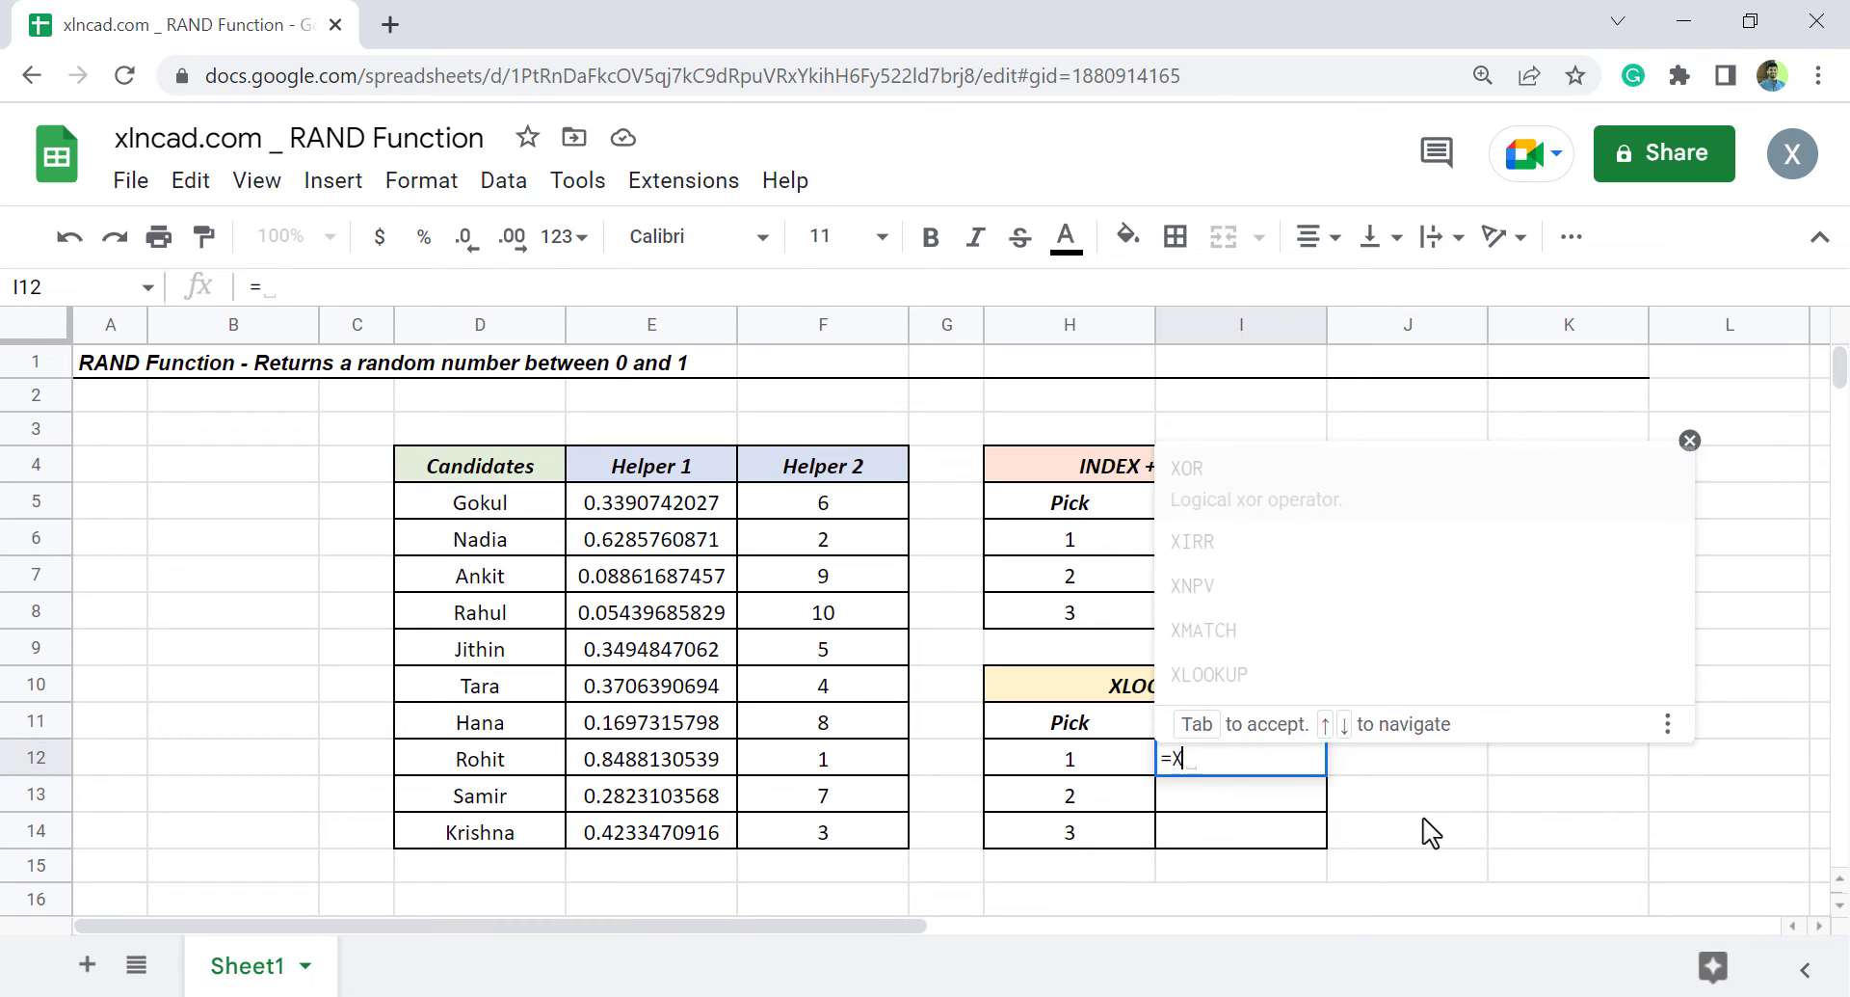
pyautogui.write('LOOKUP')
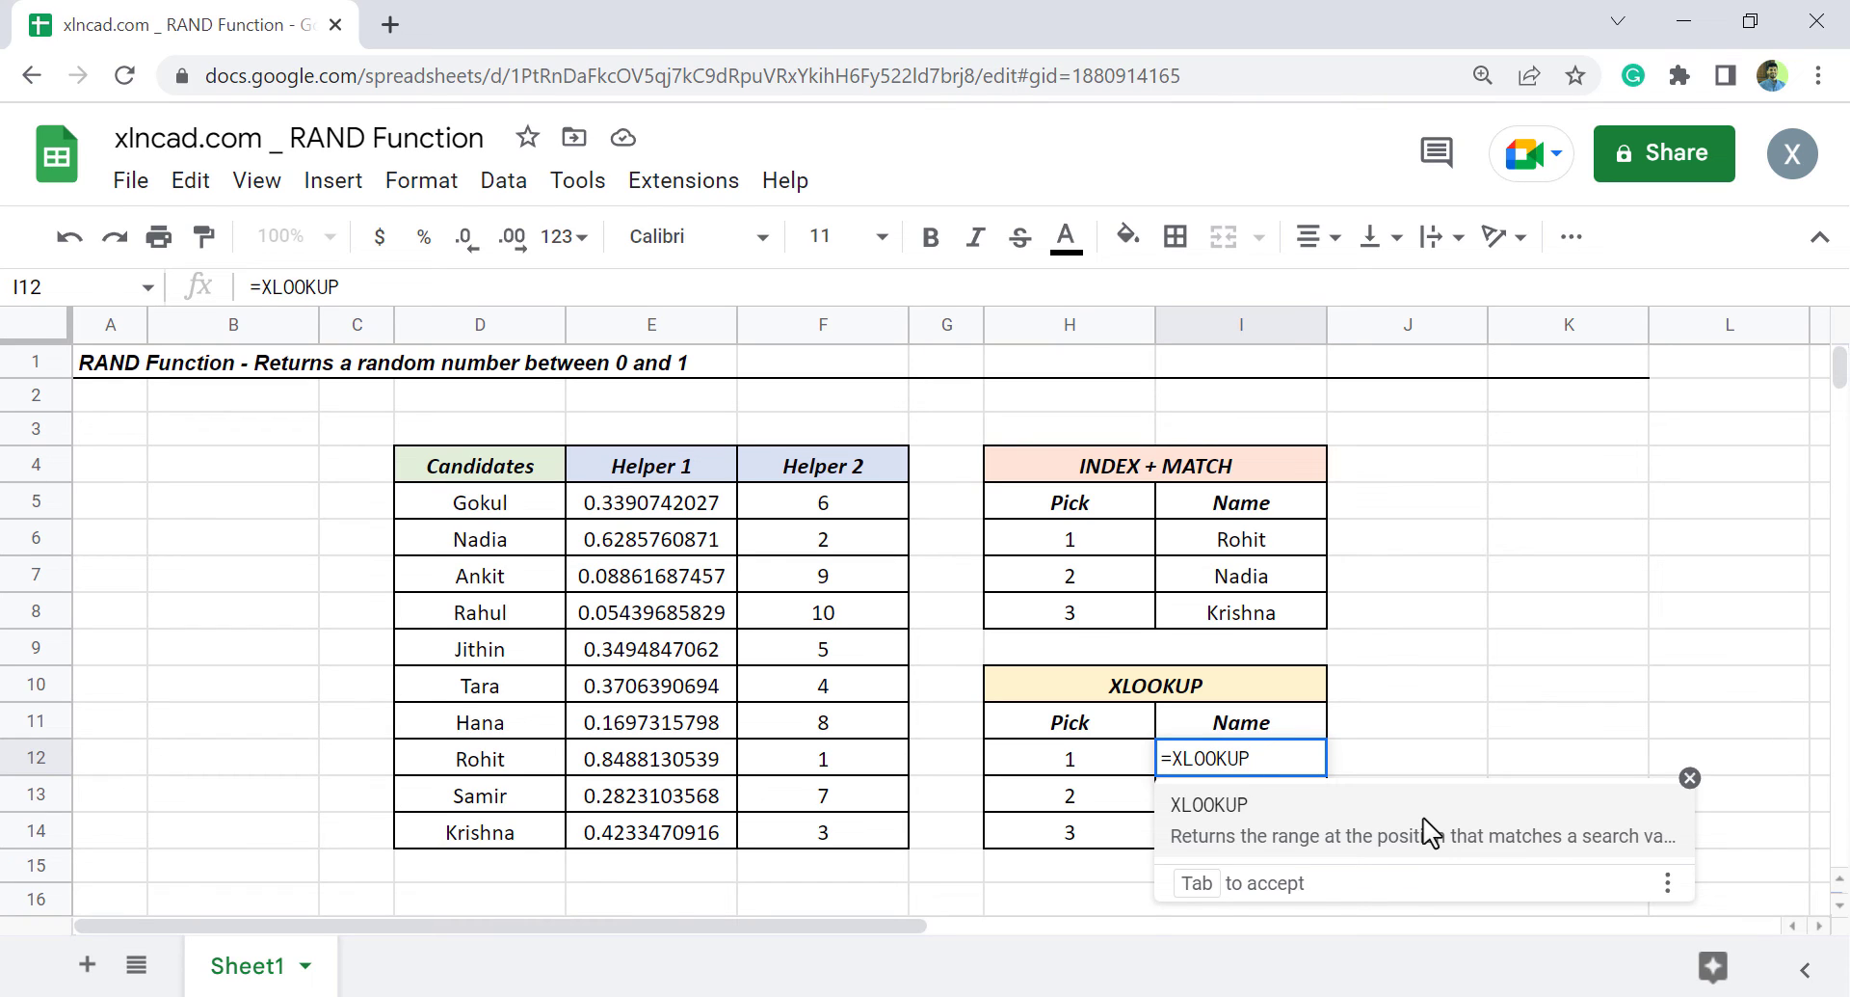
pyautogui.write('(')
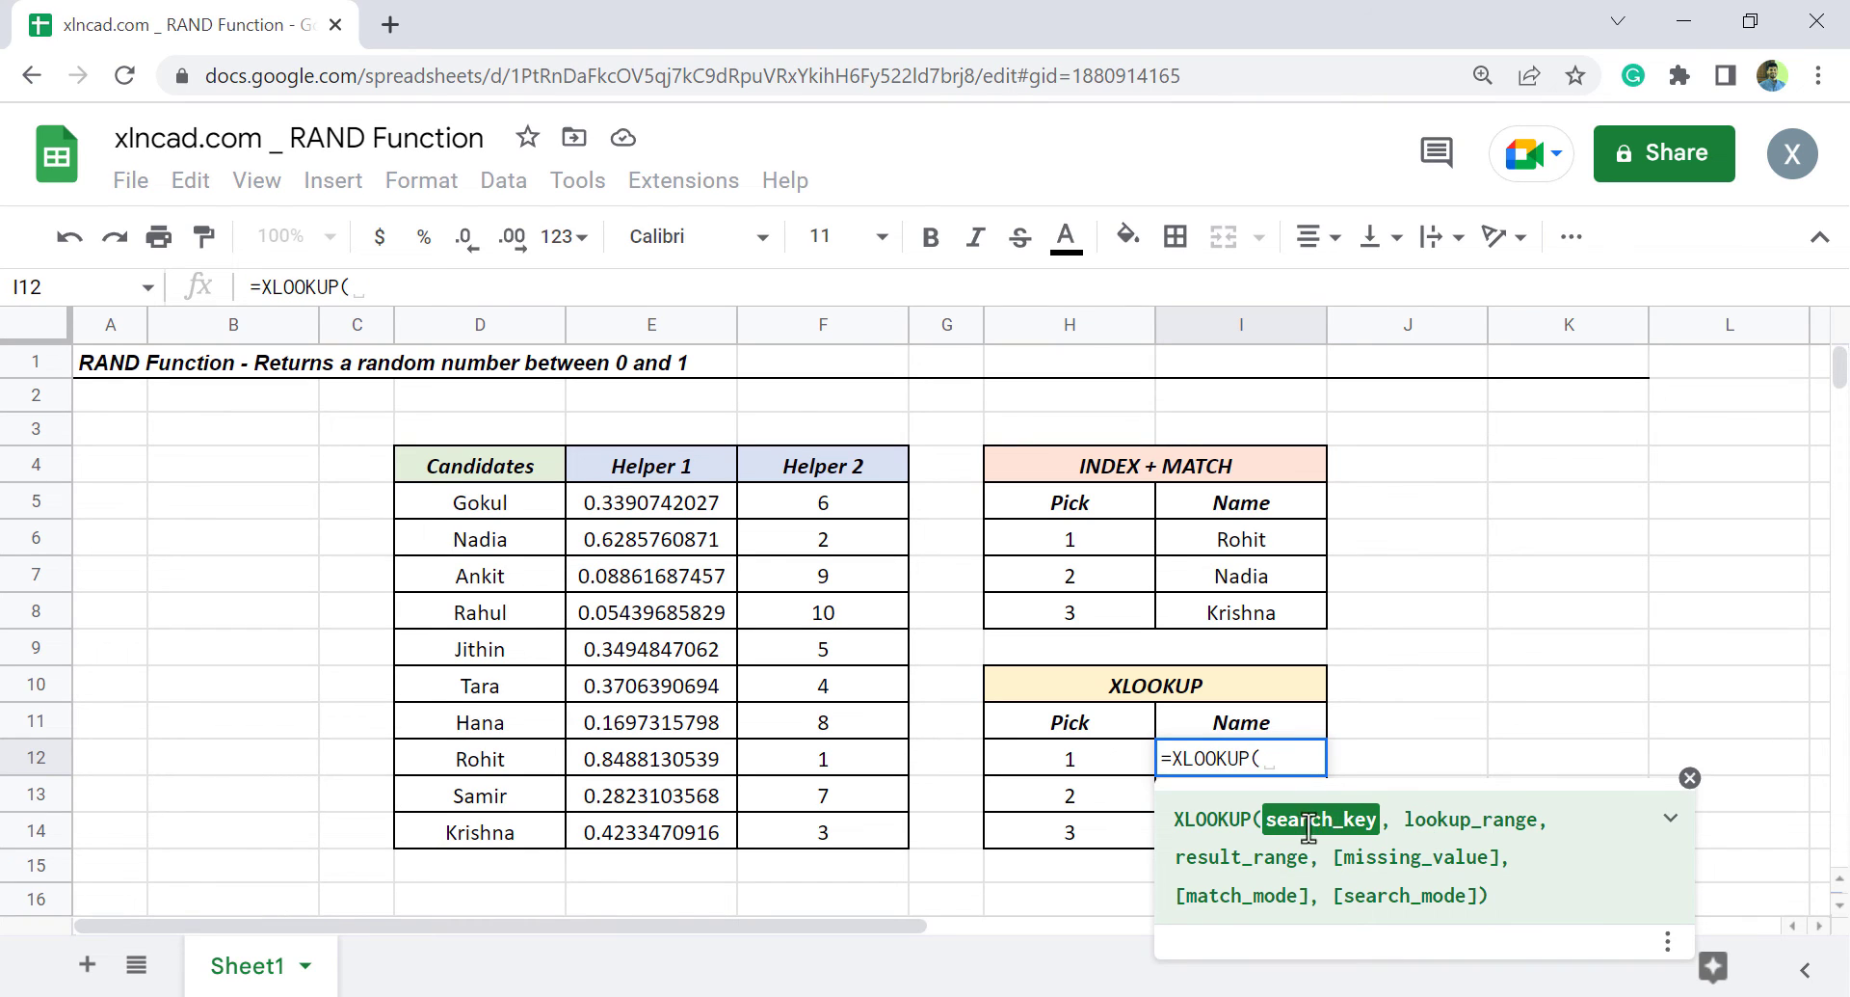
pyautogui.click(1094, 771)
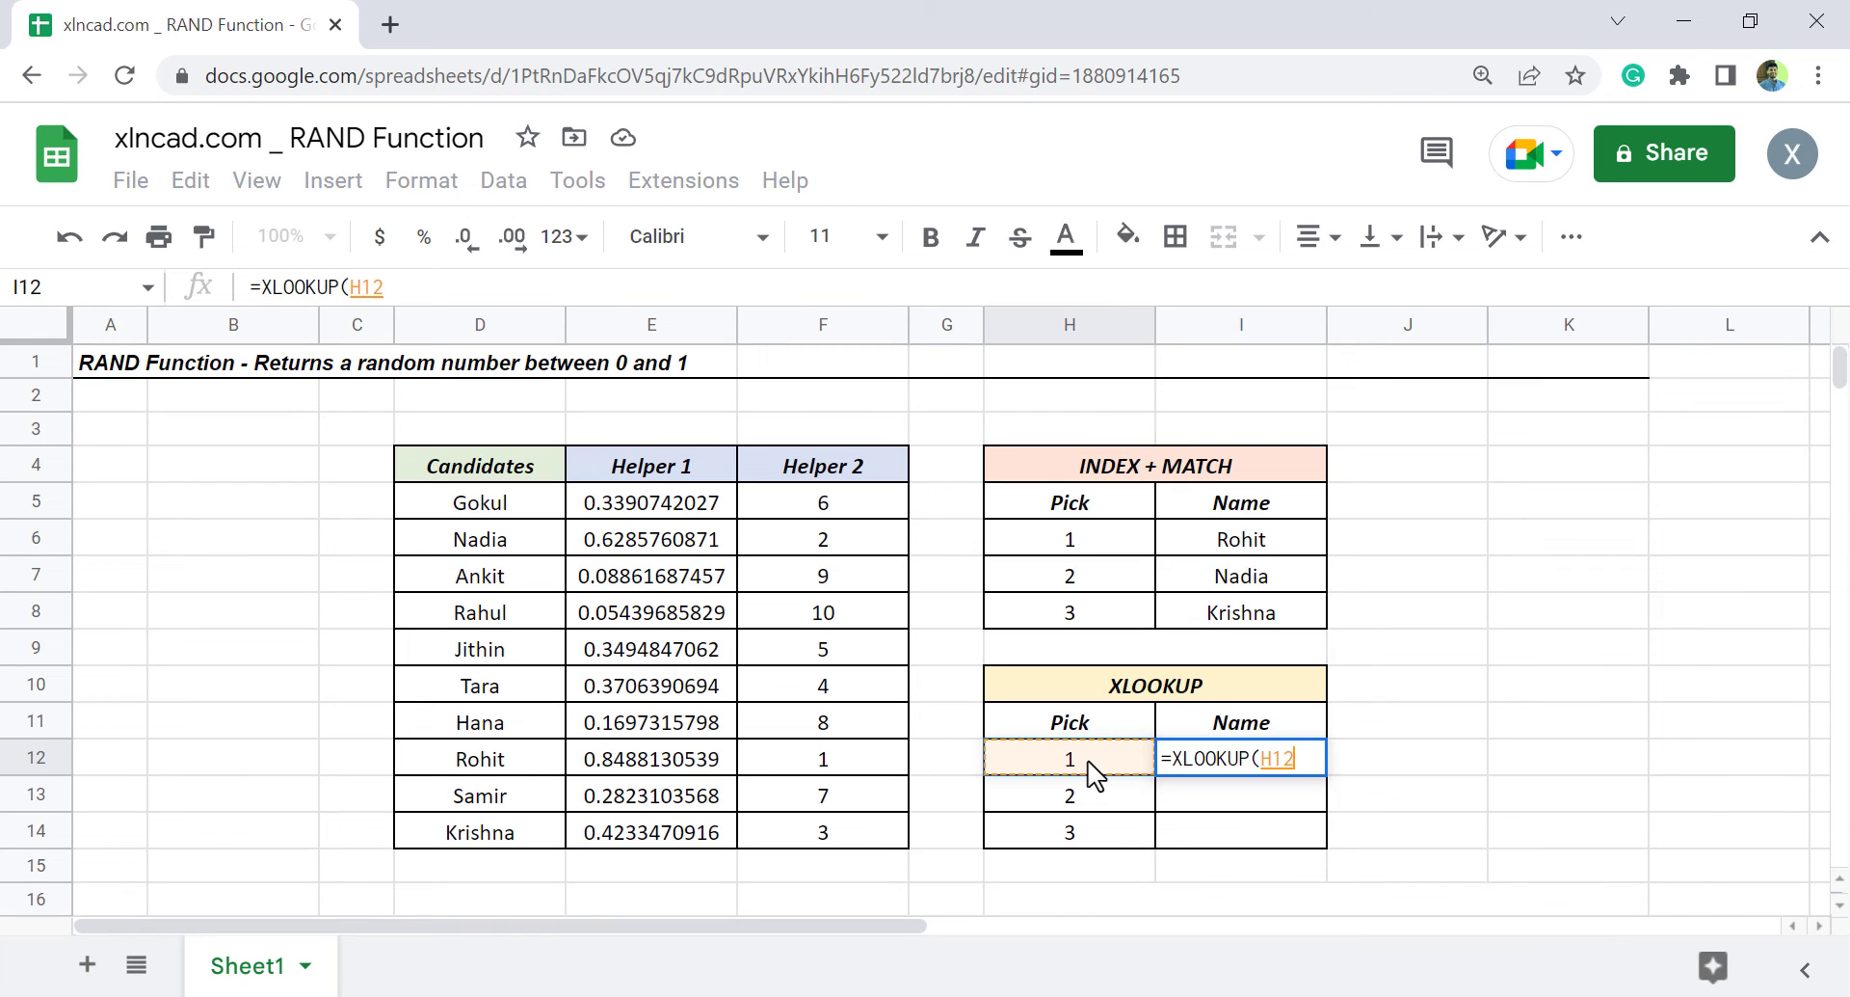
pyautogui.write(',')
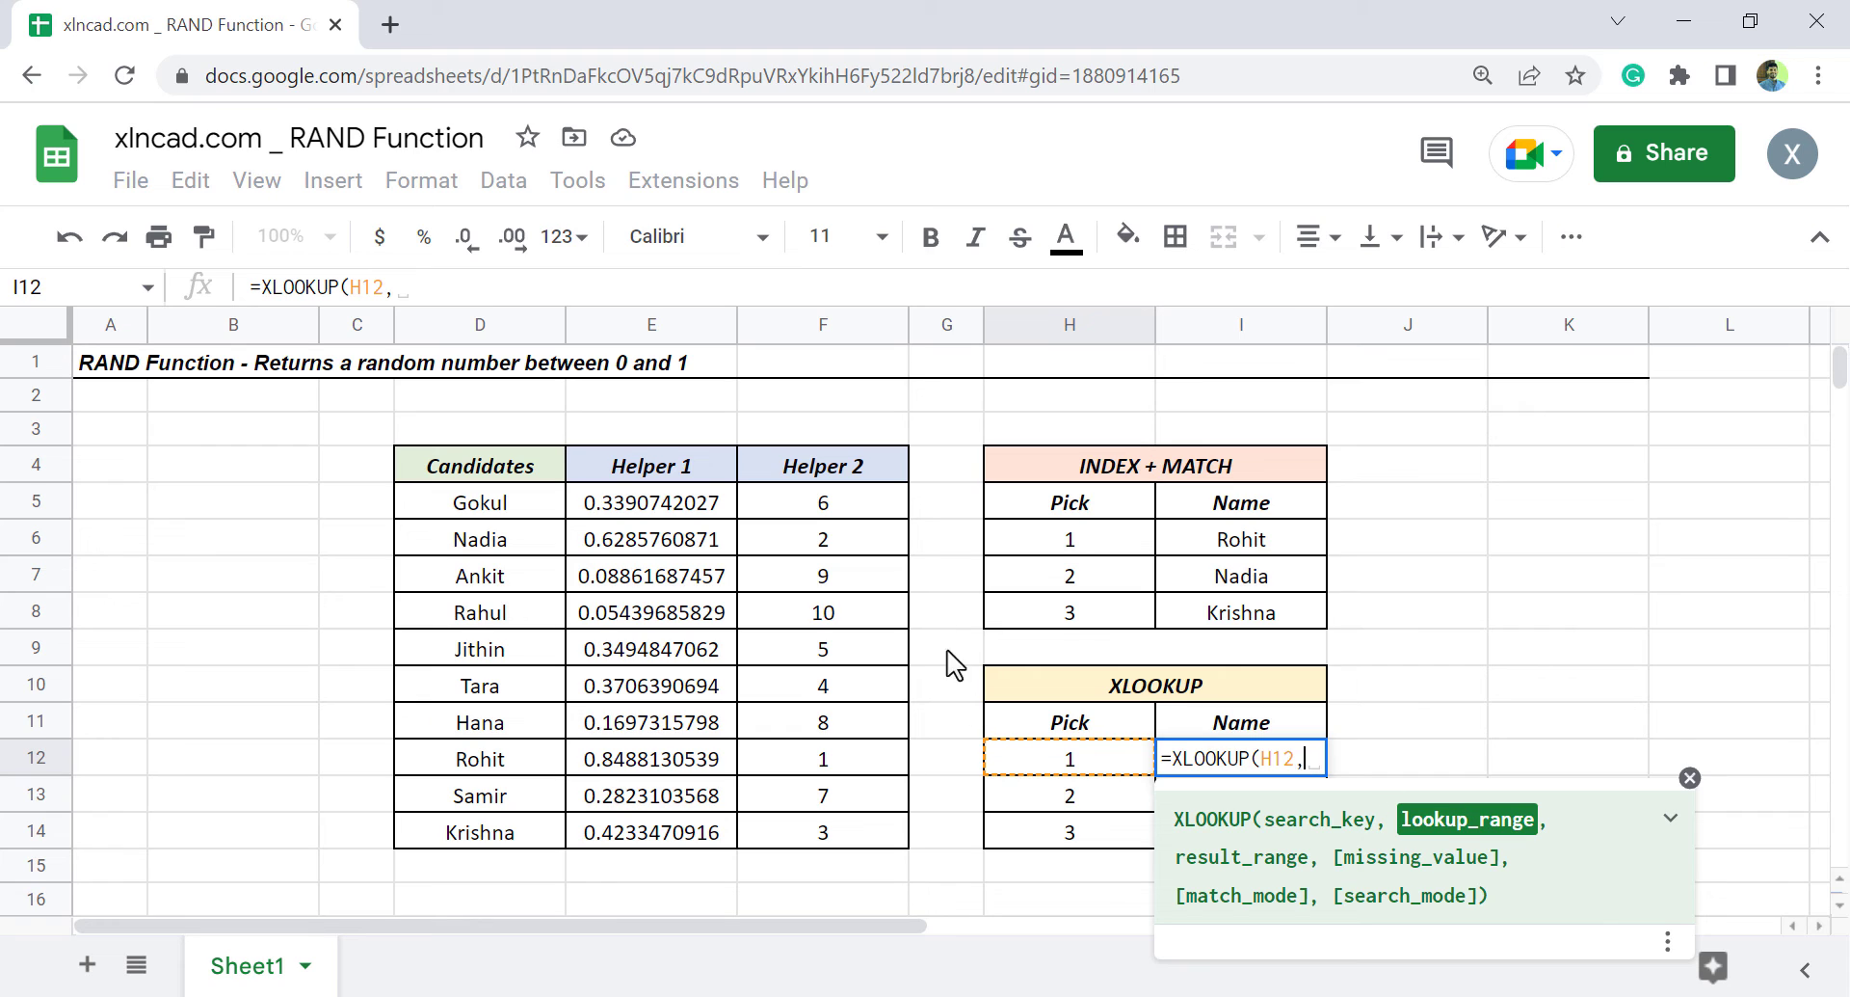
pyautogui.moveTo(848, 506); pyautogui.dragTo(848, 830)
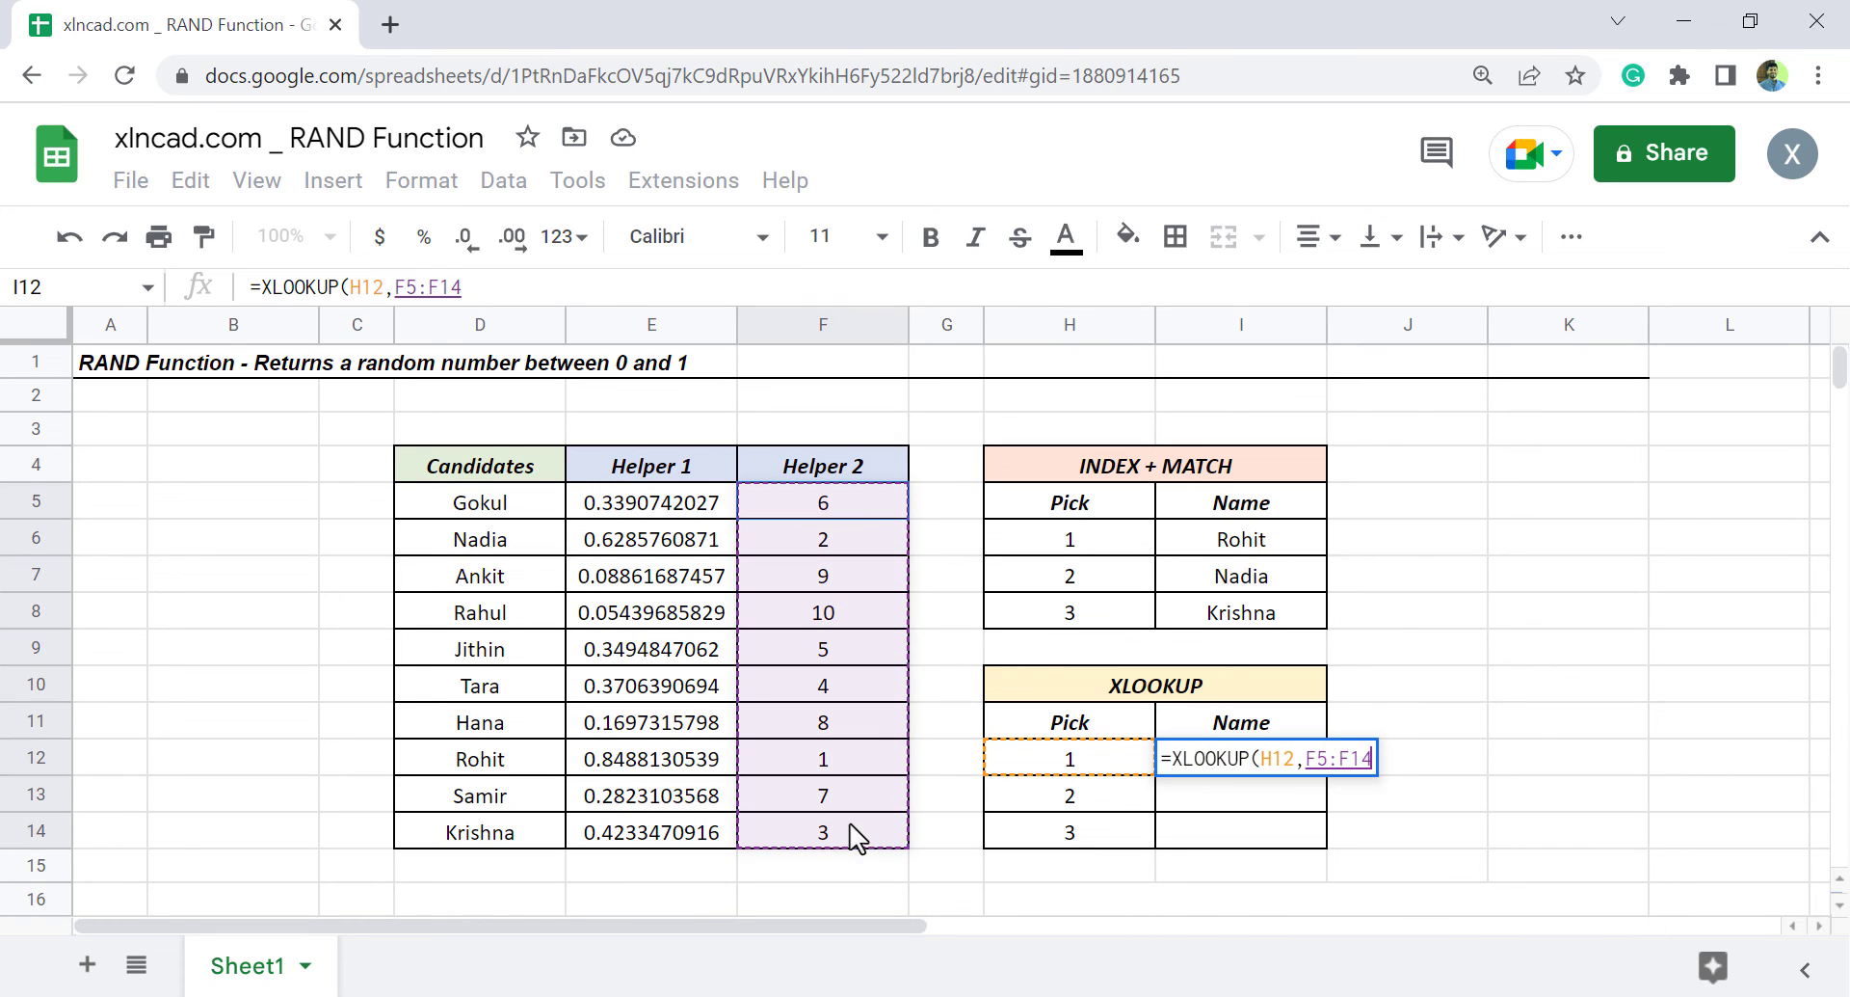
pyautogui.press('F4')
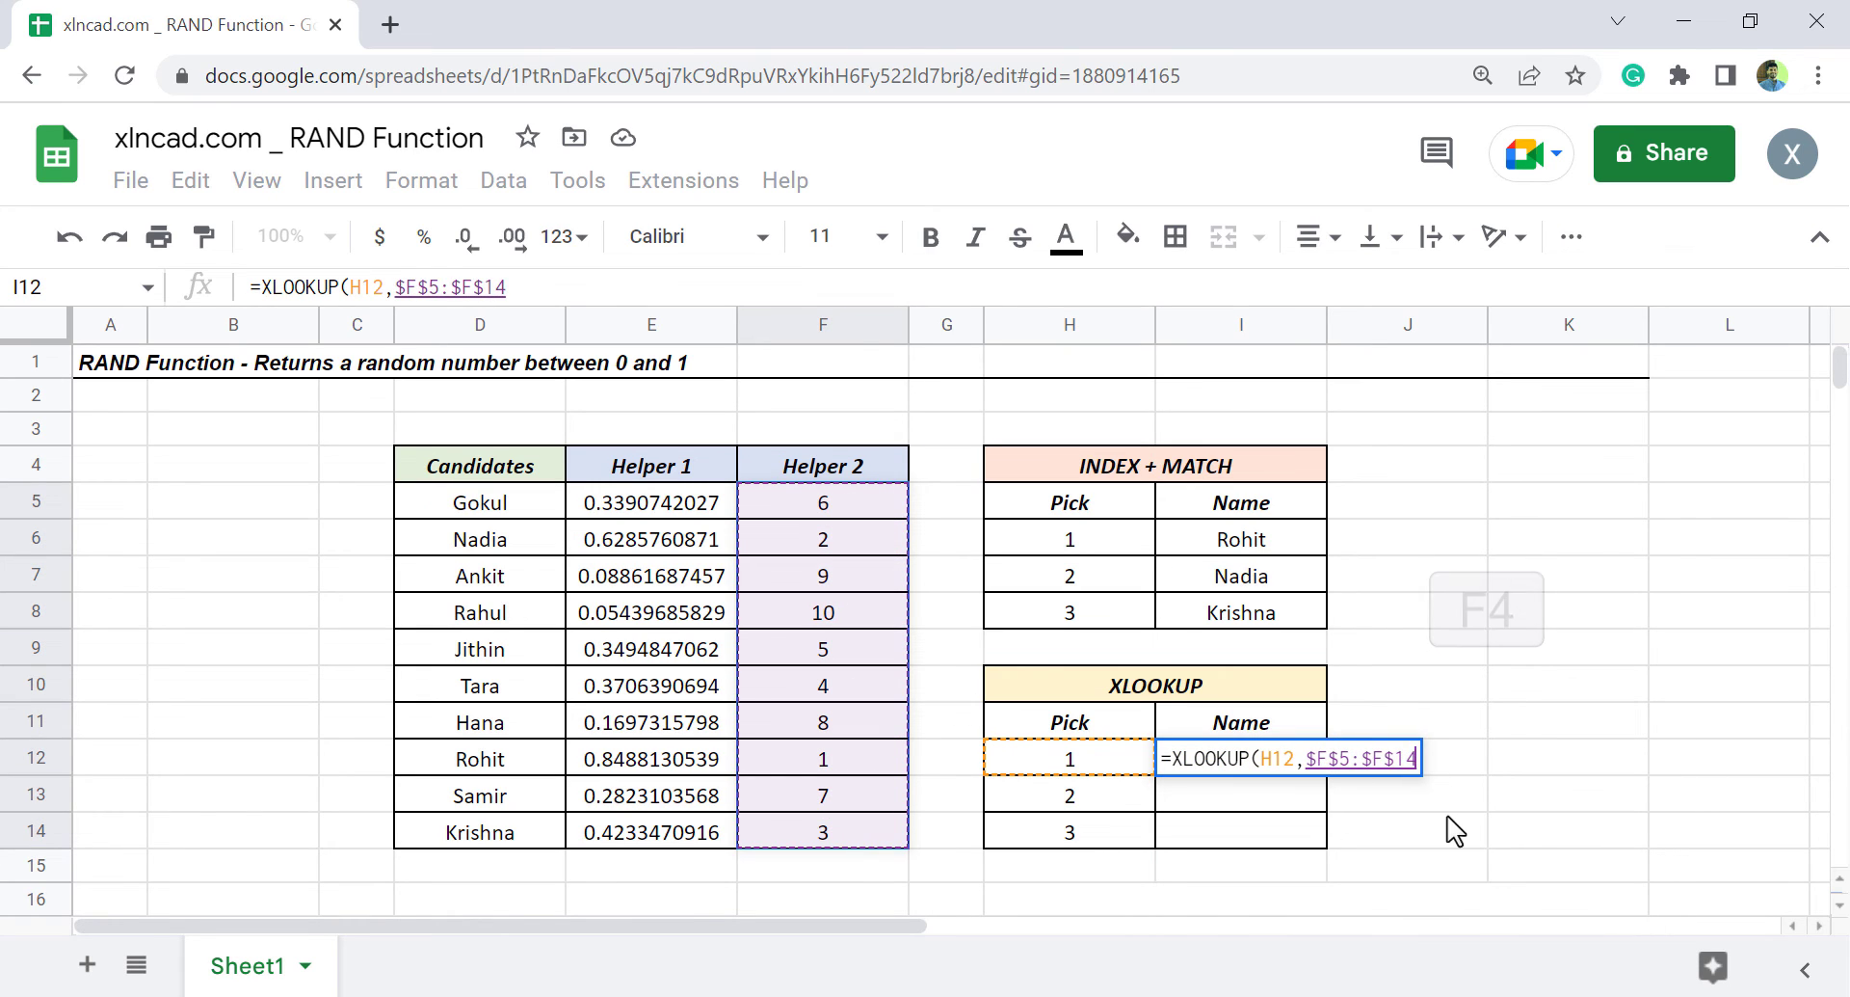
pyautogui.write(',')
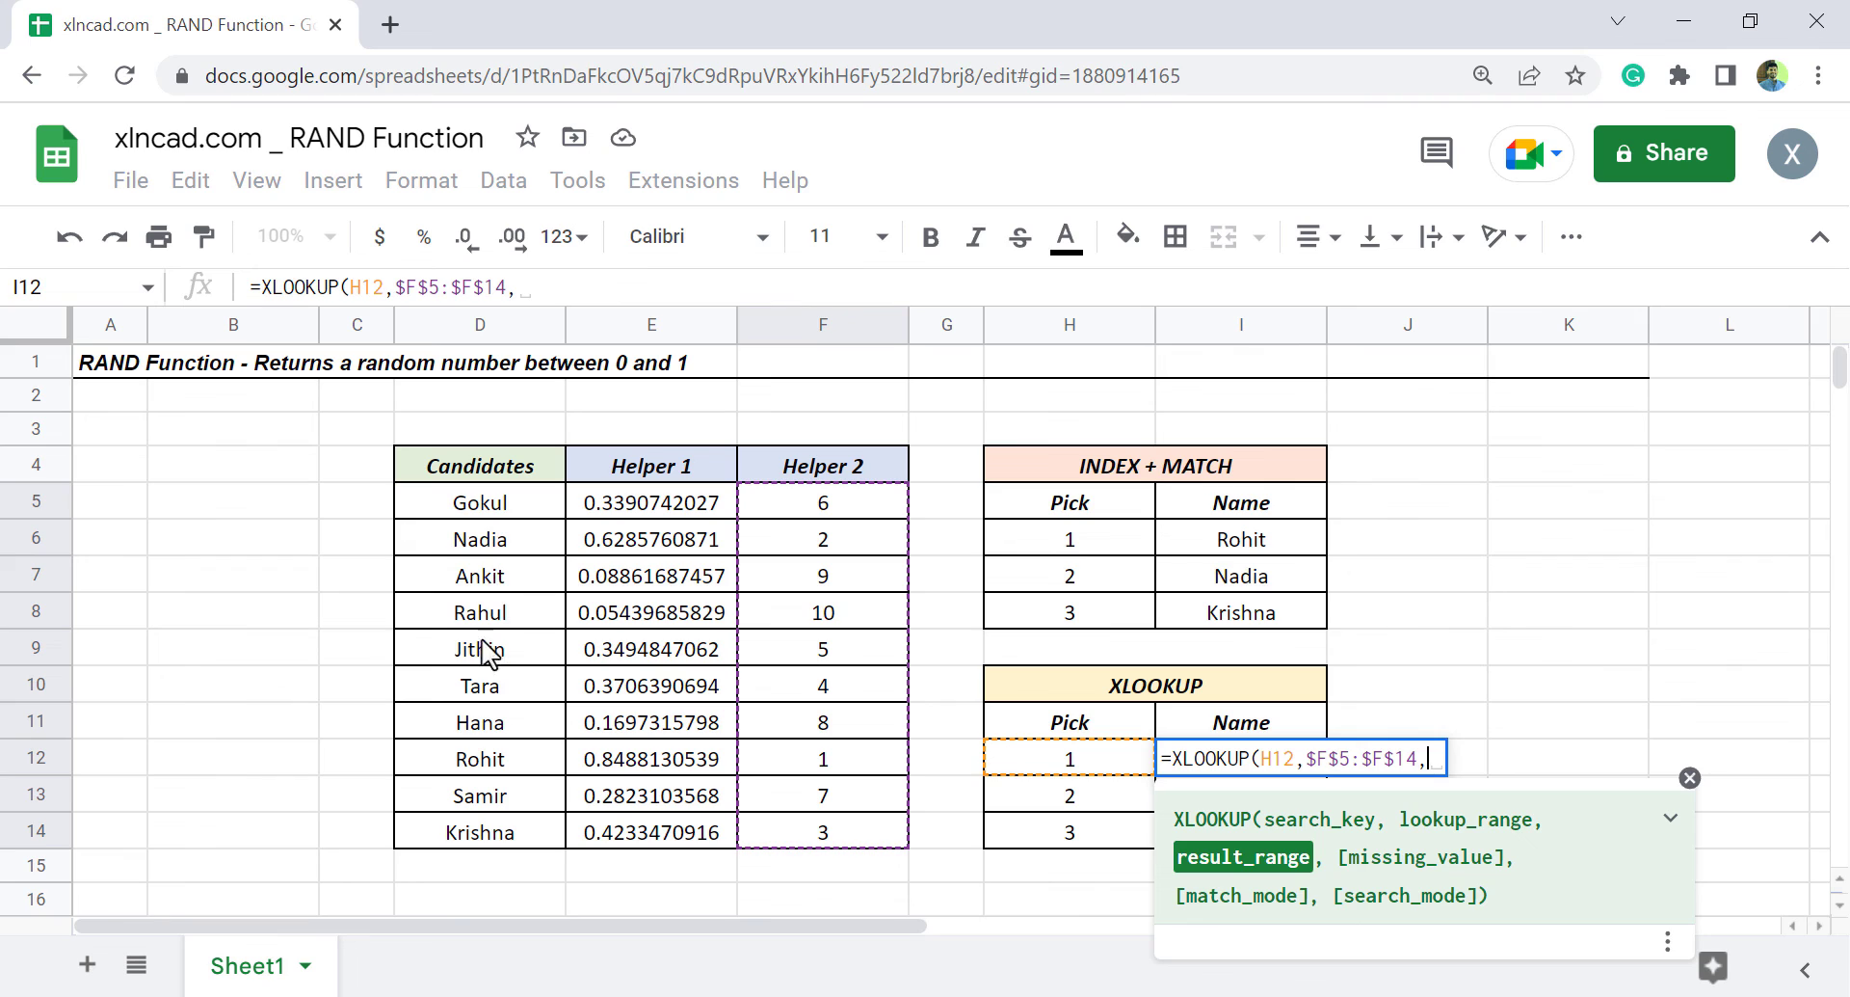
pyautogui.moveTo(500, 515); pyautogui.dragTo(508, 836)
pyautogui.press('F4')
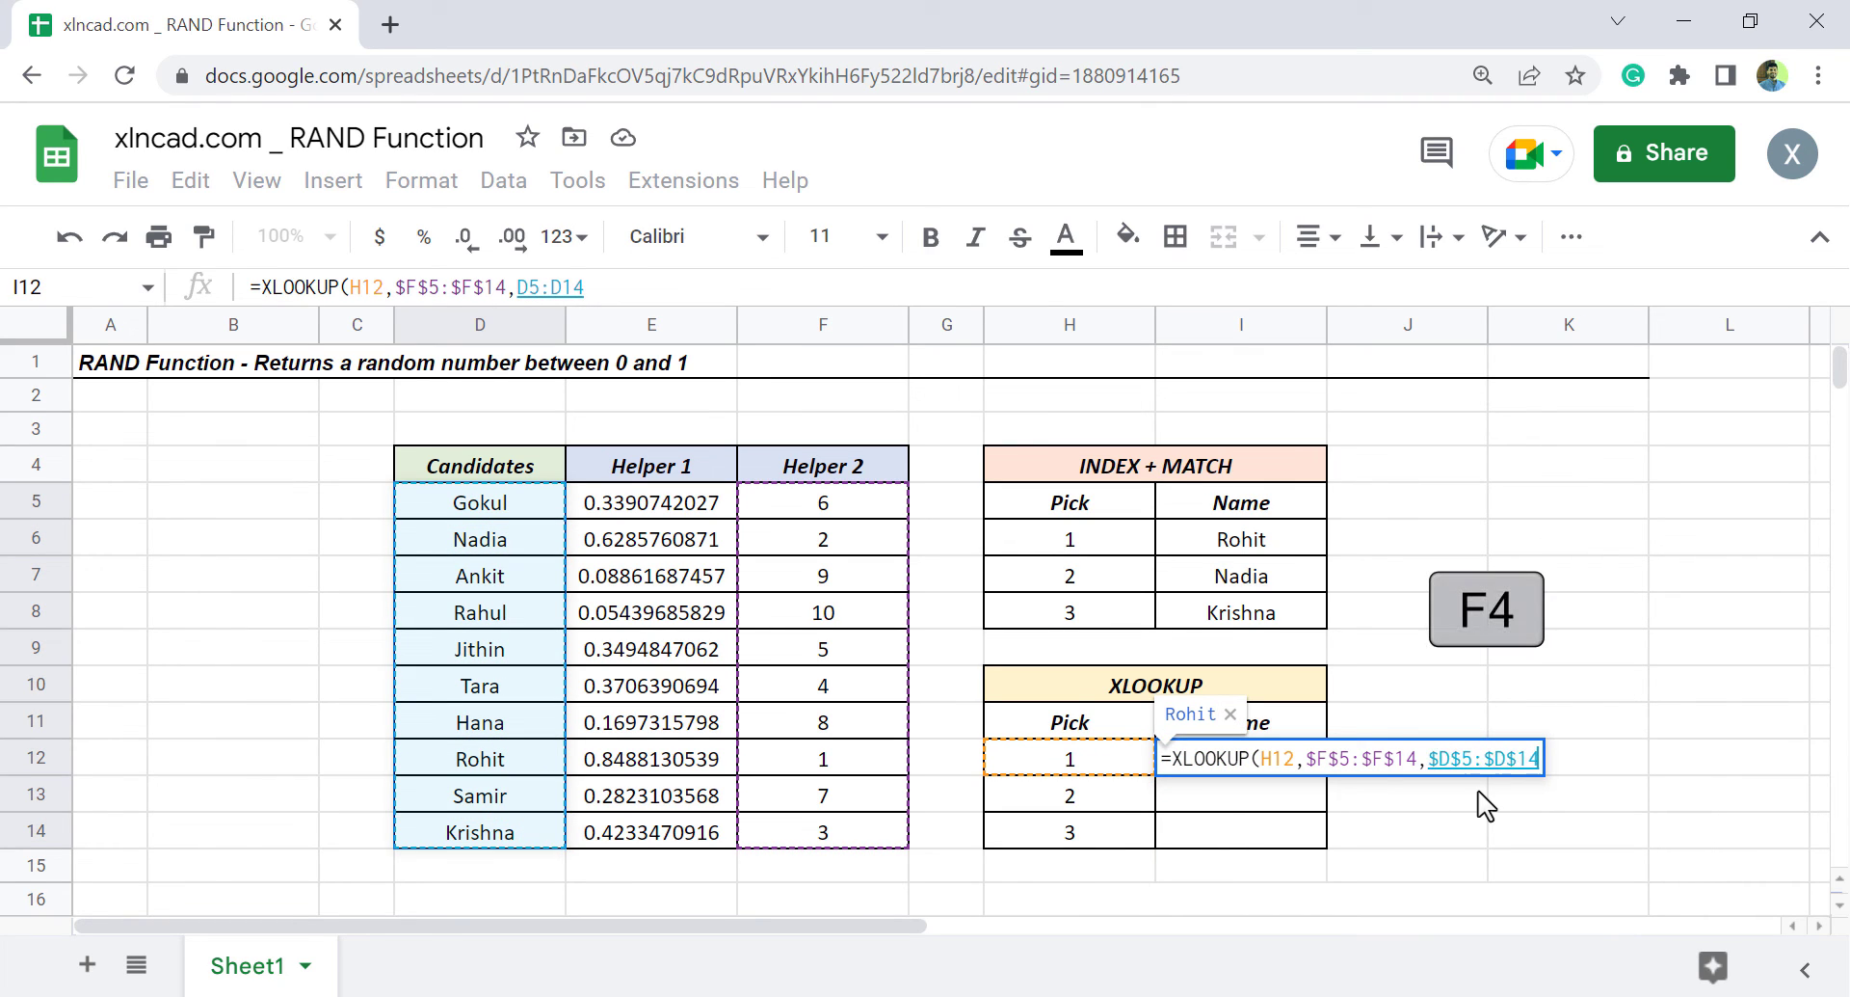
pyautogui.write(')')
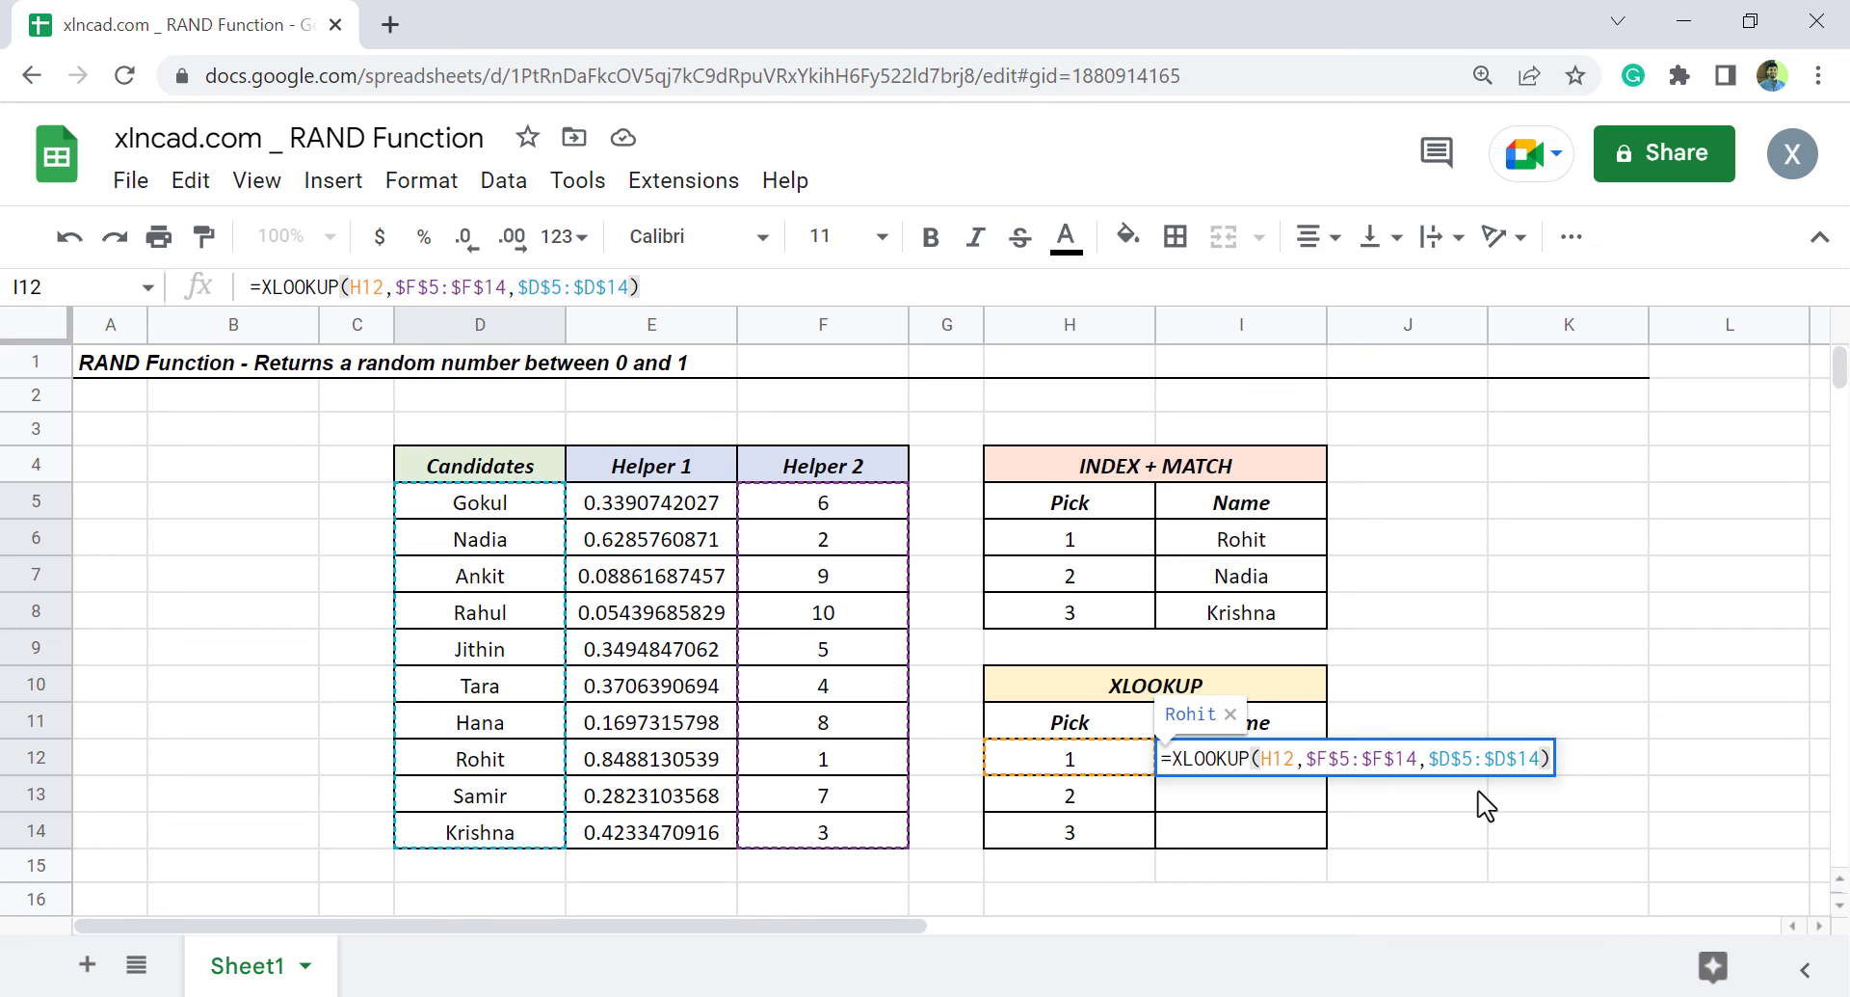
pyautogui.press('Return')
# - Copy the I12 XLOOKUP down to I14, then enter XYZ in K5 to reshuffle
pyautogui.click(1301, 764)
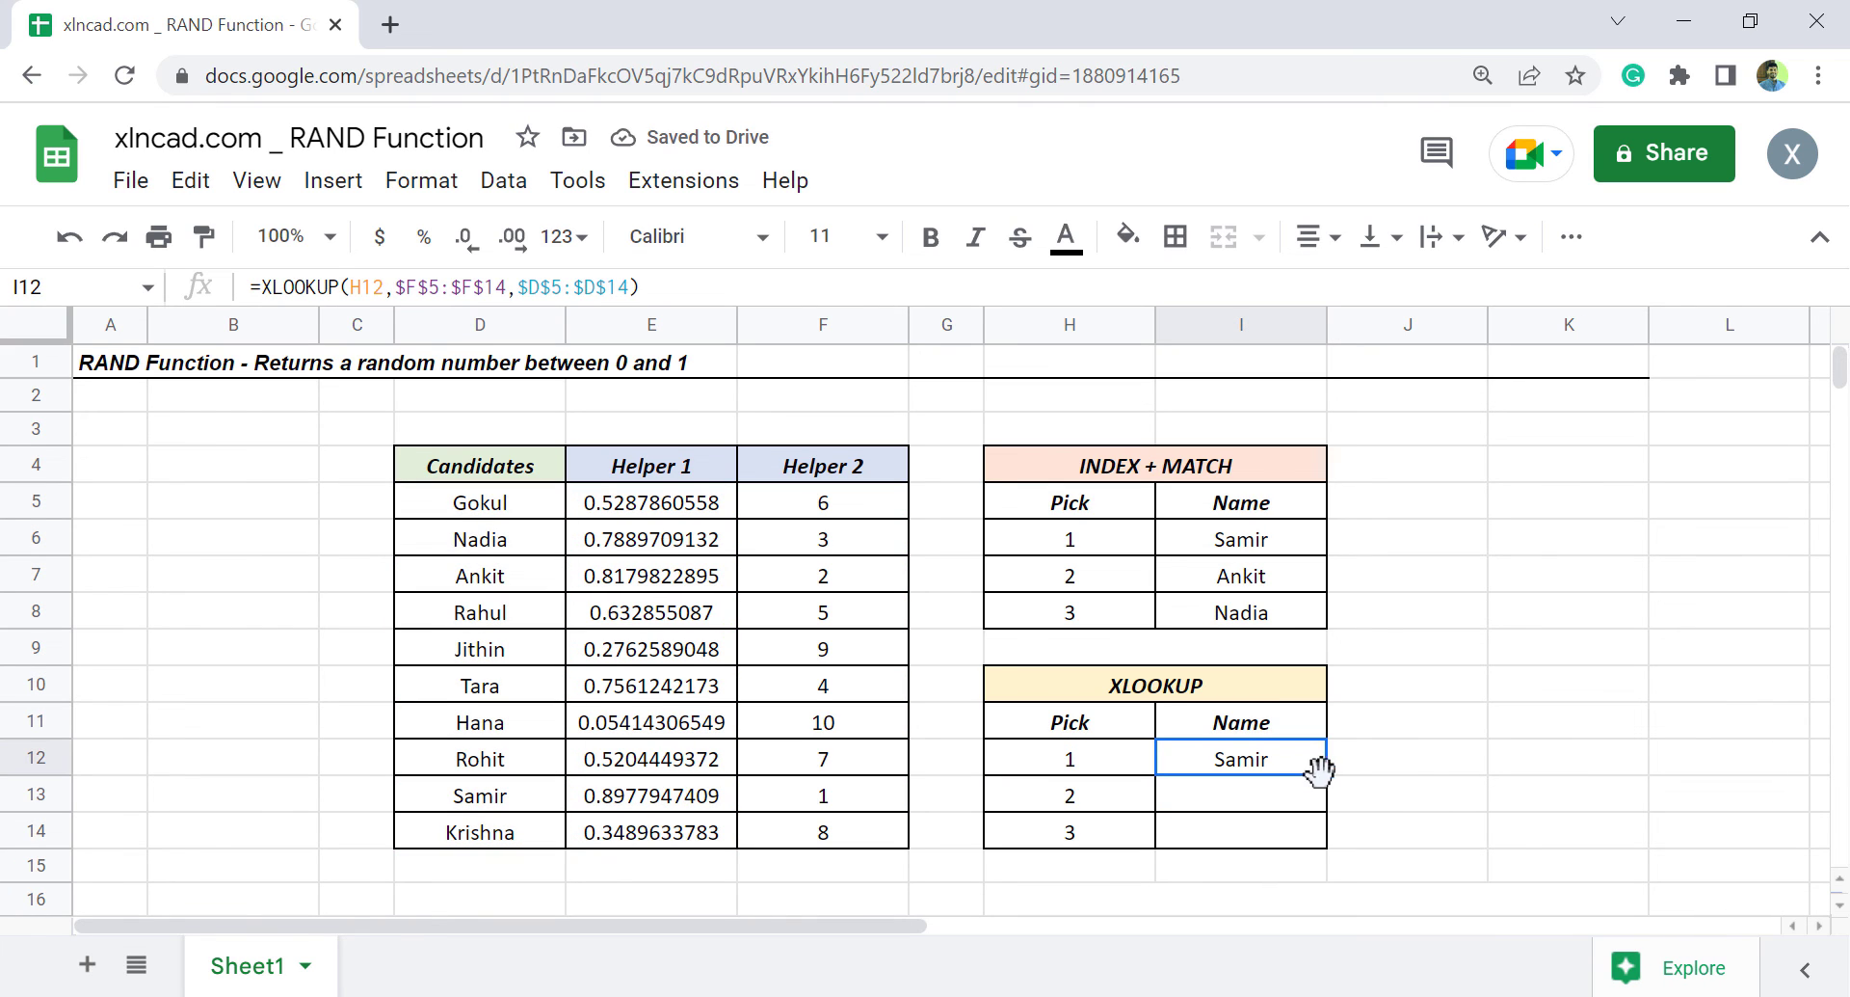
pyautogui.moveTo(1326, 775); pyautogui.dragTo(1332, 849)
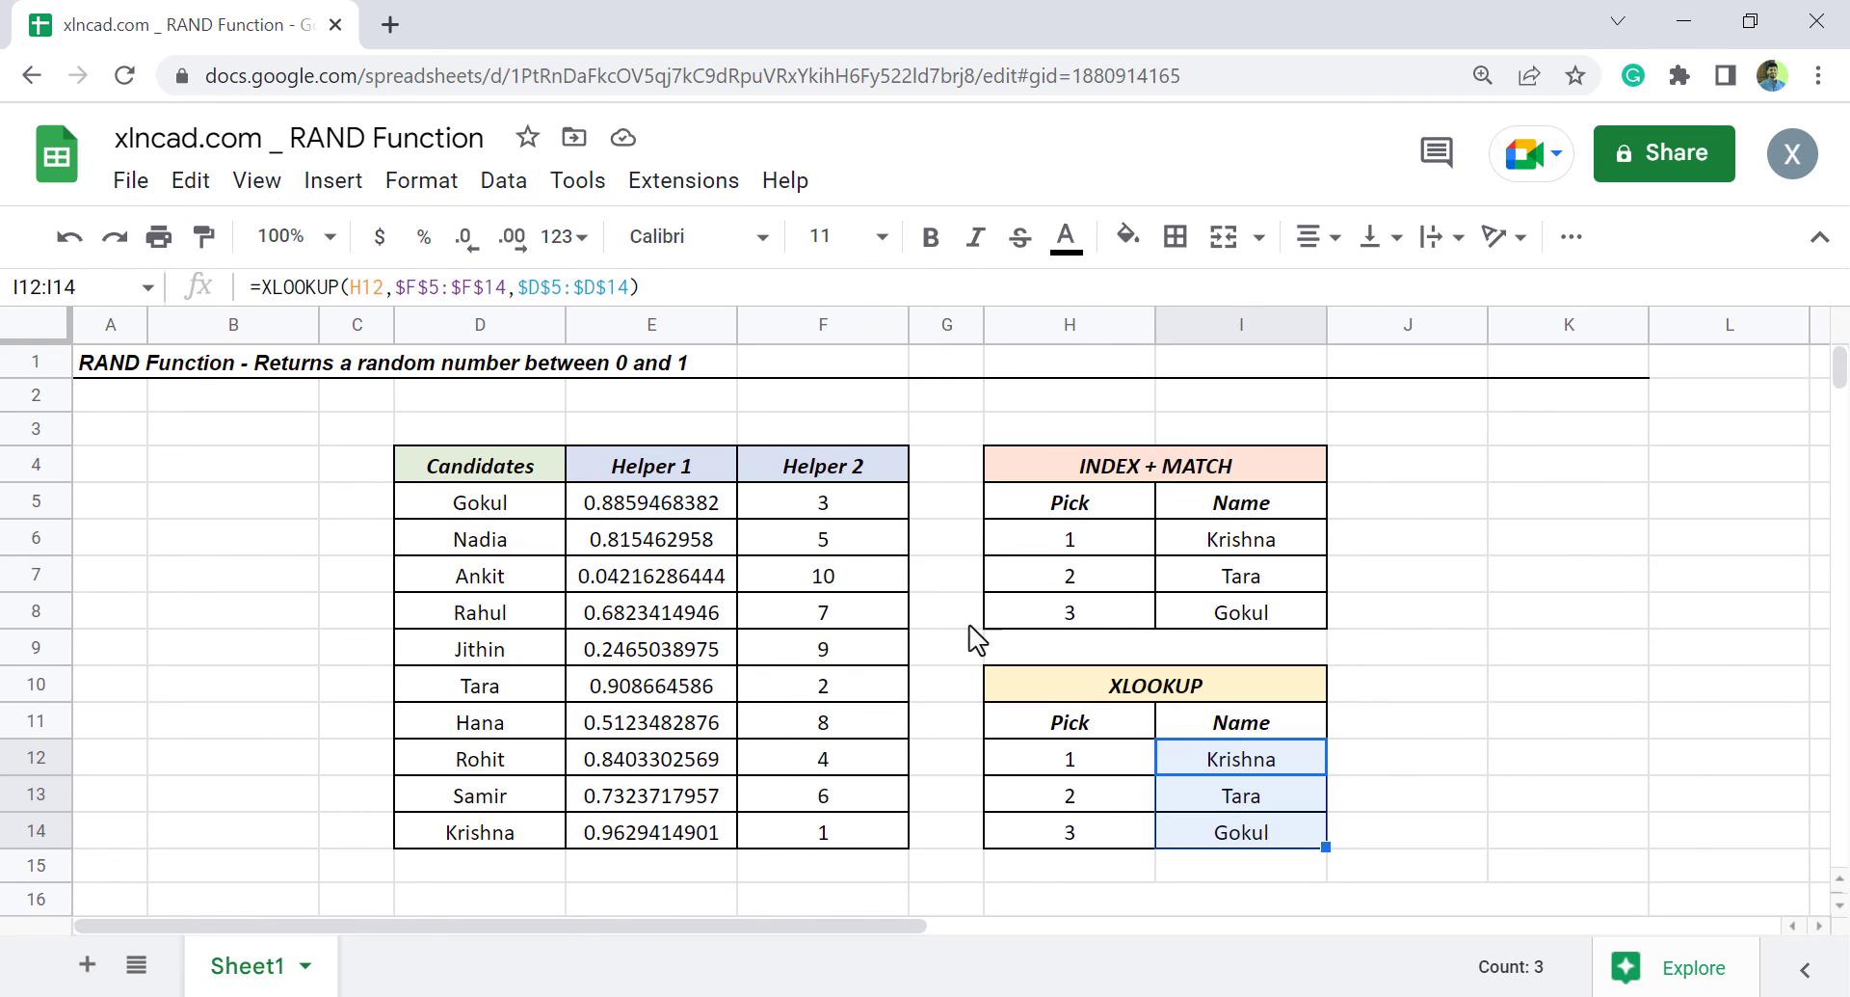
pyautogui.click(1542, 510)
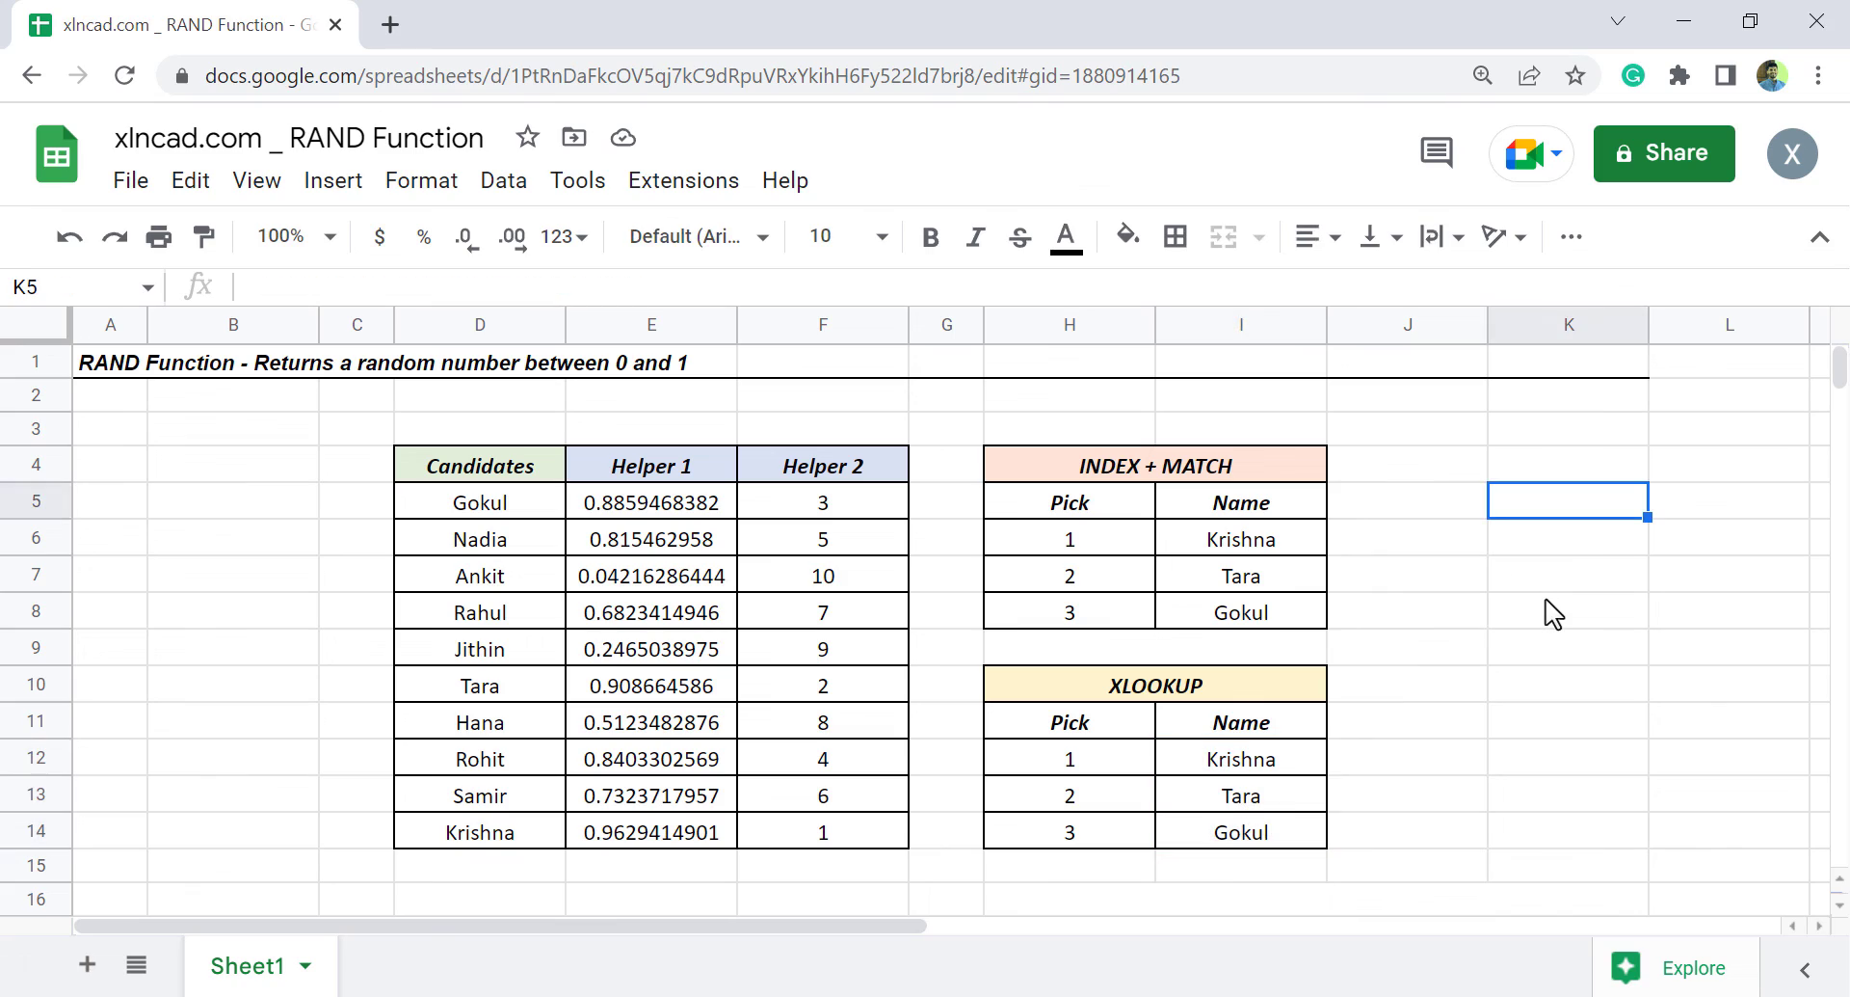
pyautogui.write('XYZ')
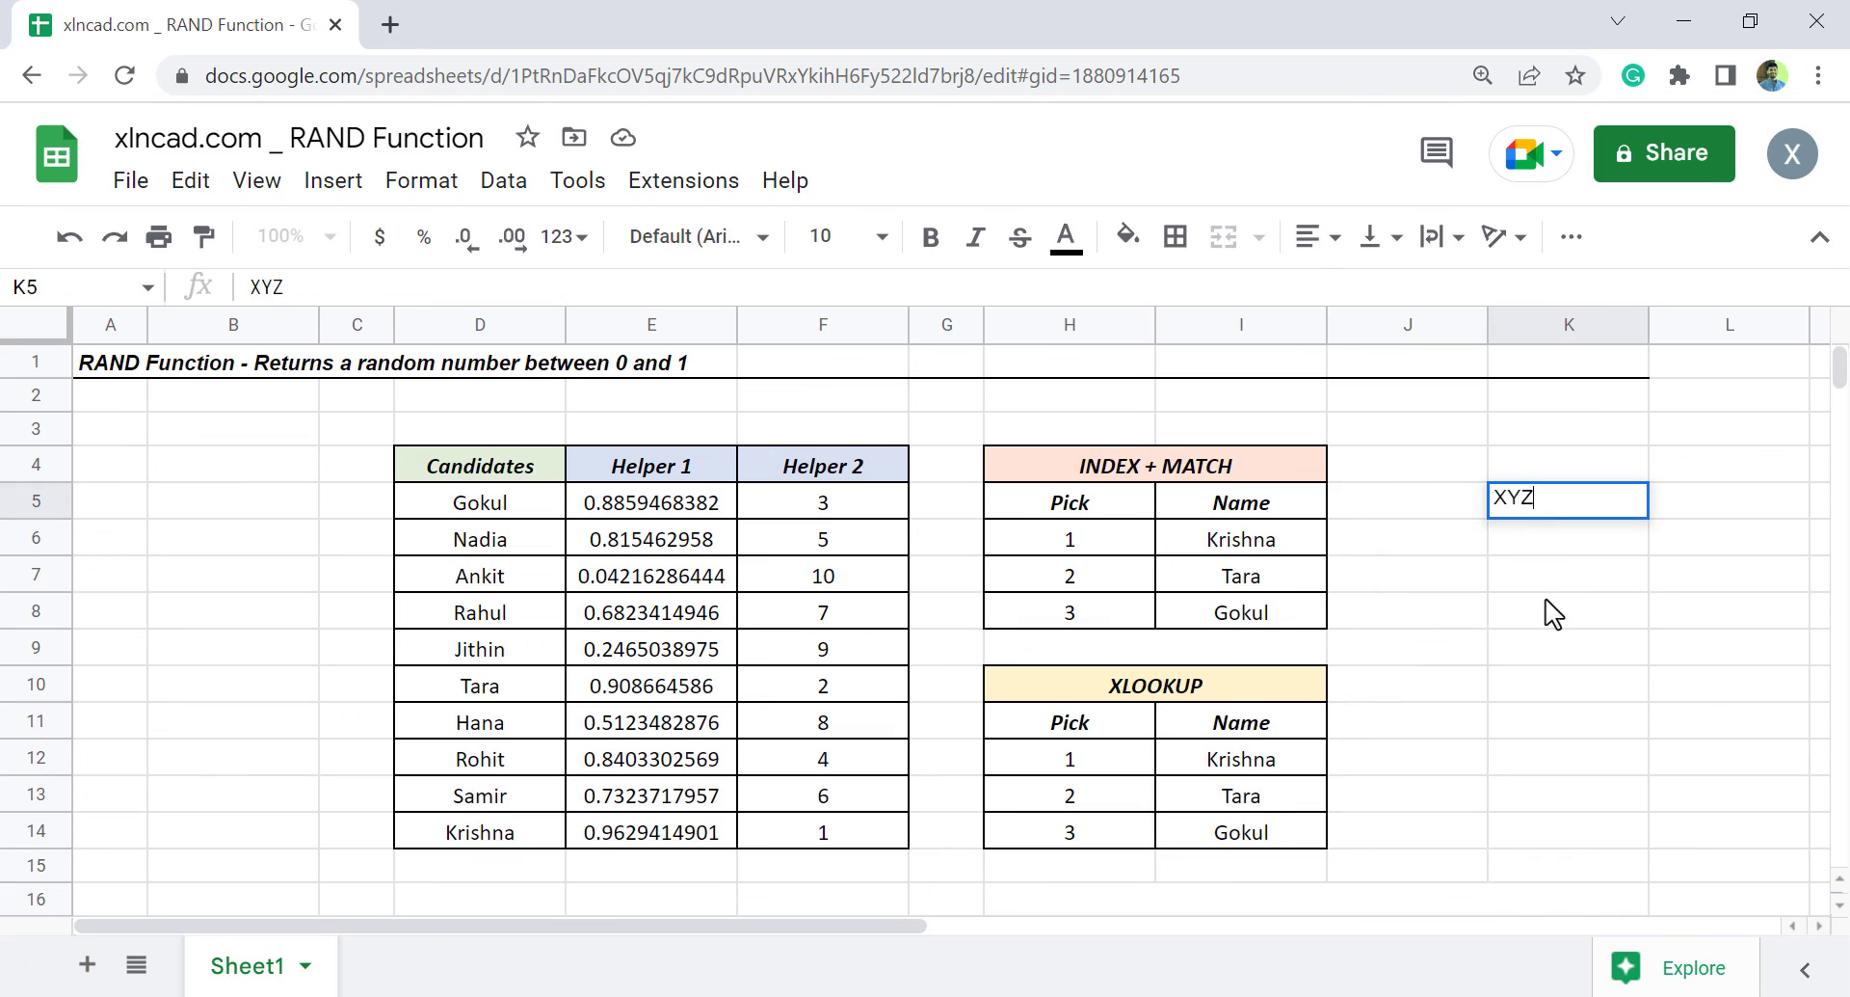
pyautogui.press('Return')
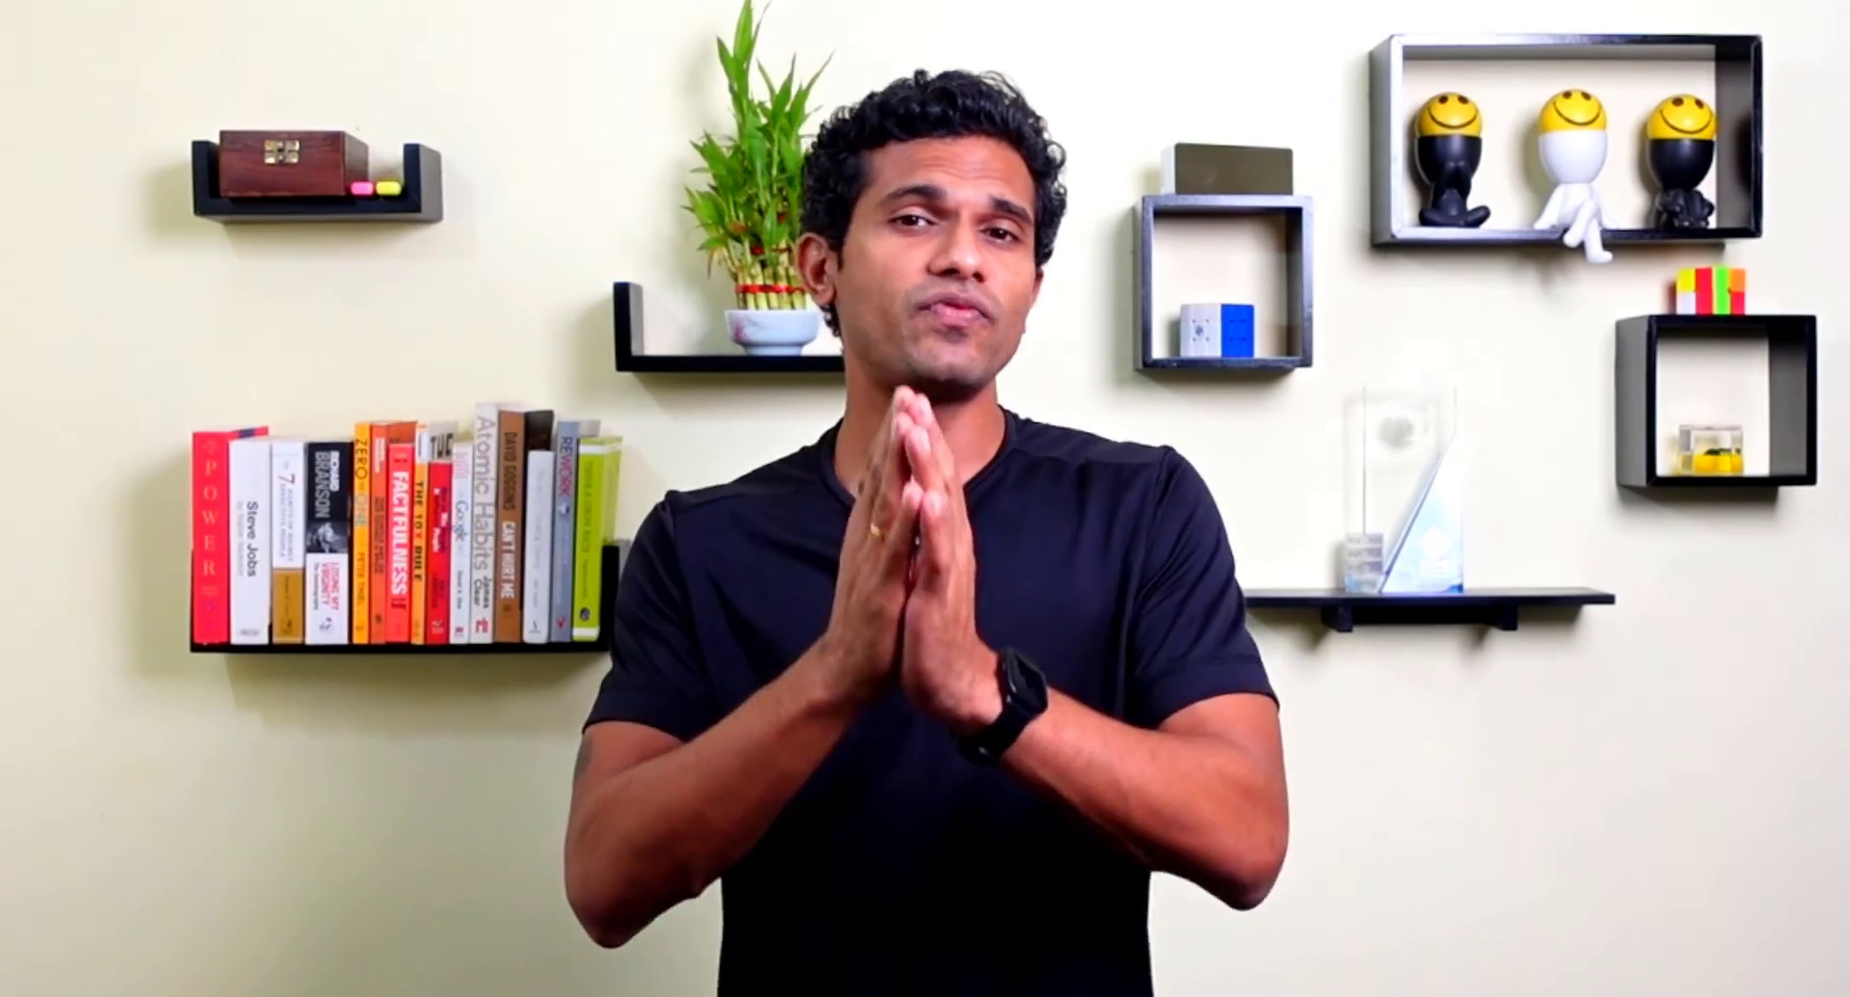